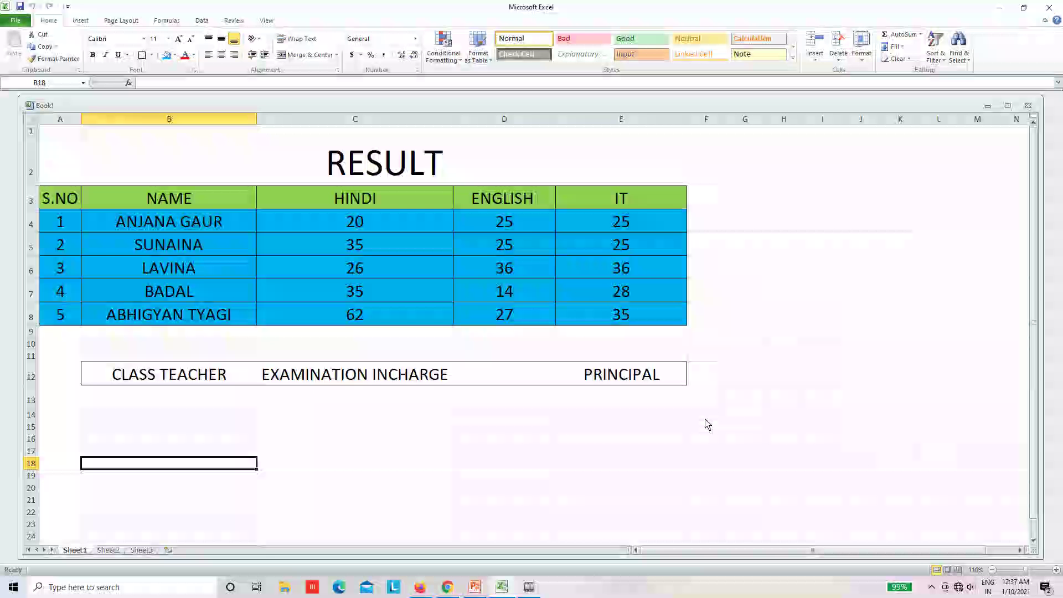
Step: Glance at the PowerPoint title slide, then return to the Excel RESULT workbook
{"action": "left_click", "coordinate": [476, 586]}
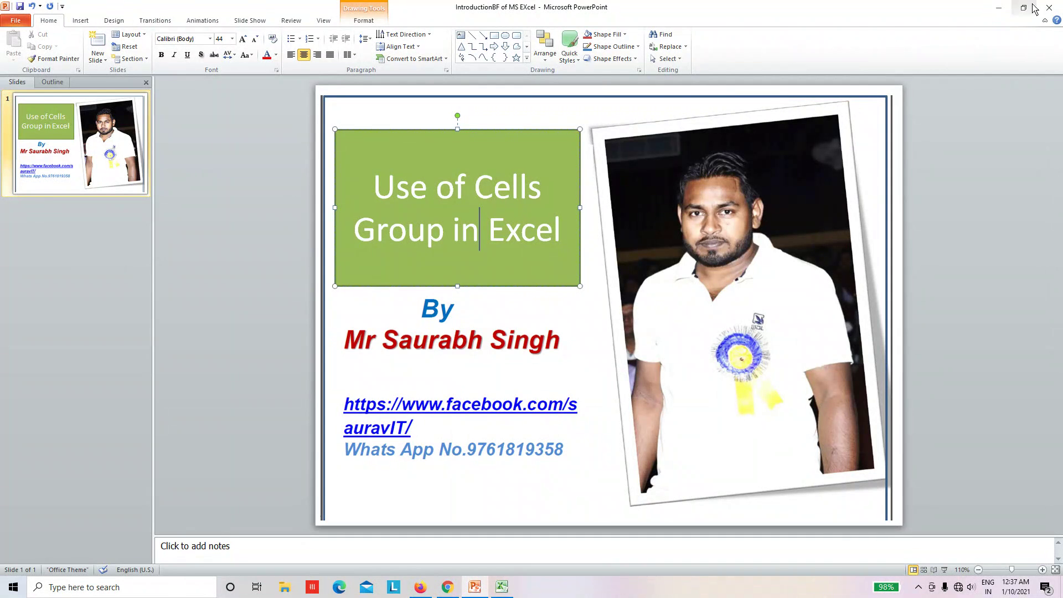
{"action": "left_click", "coordinate": [998, 8]}
{"action": "left_click", "coordinate": [784, 335]}
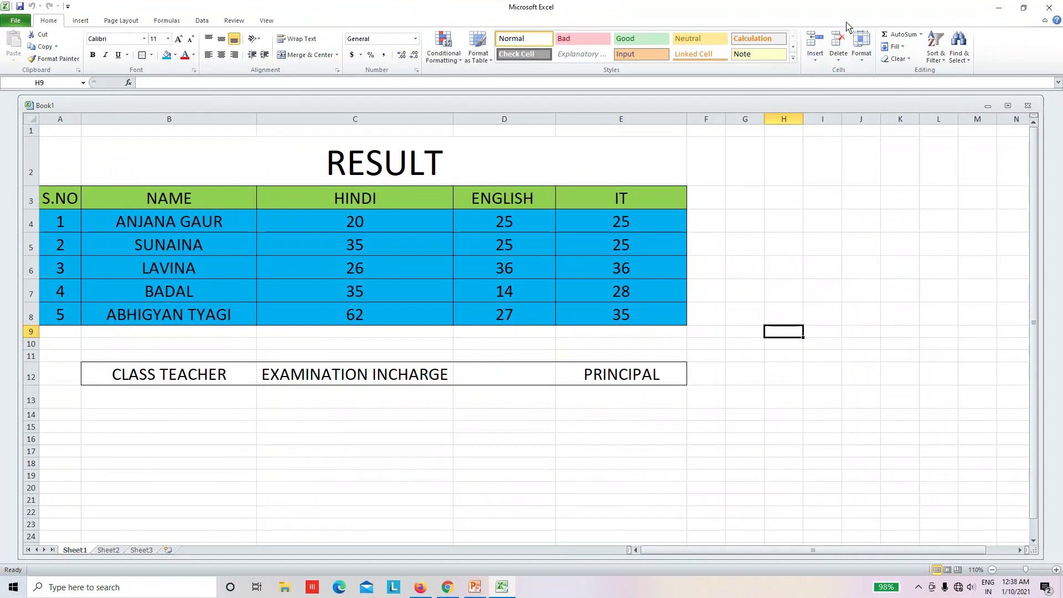
{"action": "left_click", "coordinate": [780, 396]}
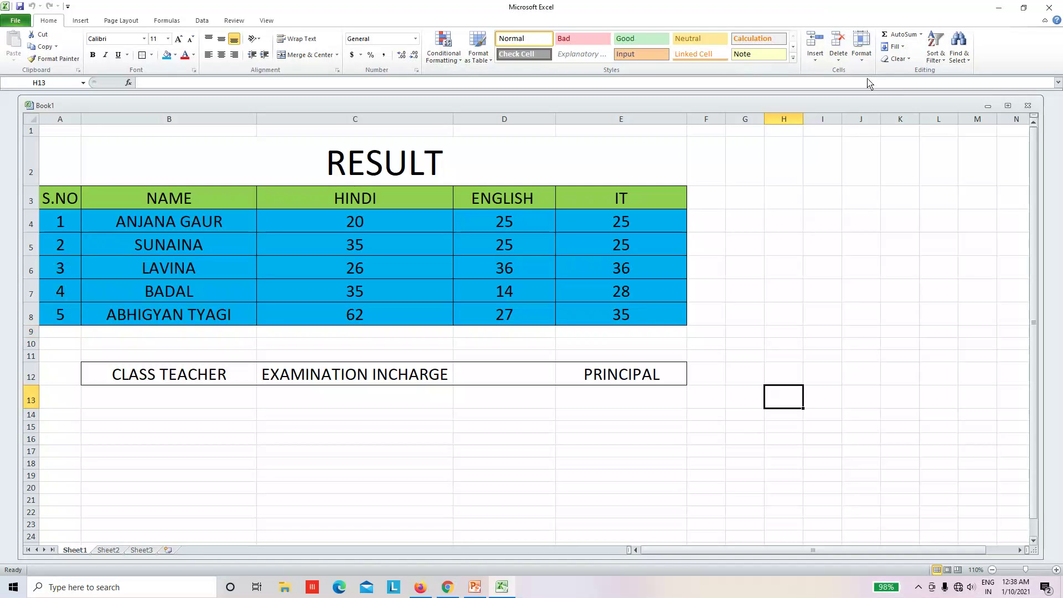
Step: Drag the IT column border right to make column E slightly wider
{"action": "left_click_drag", "start_coordinate": [49, 173], "coordinate": [424, 381]}
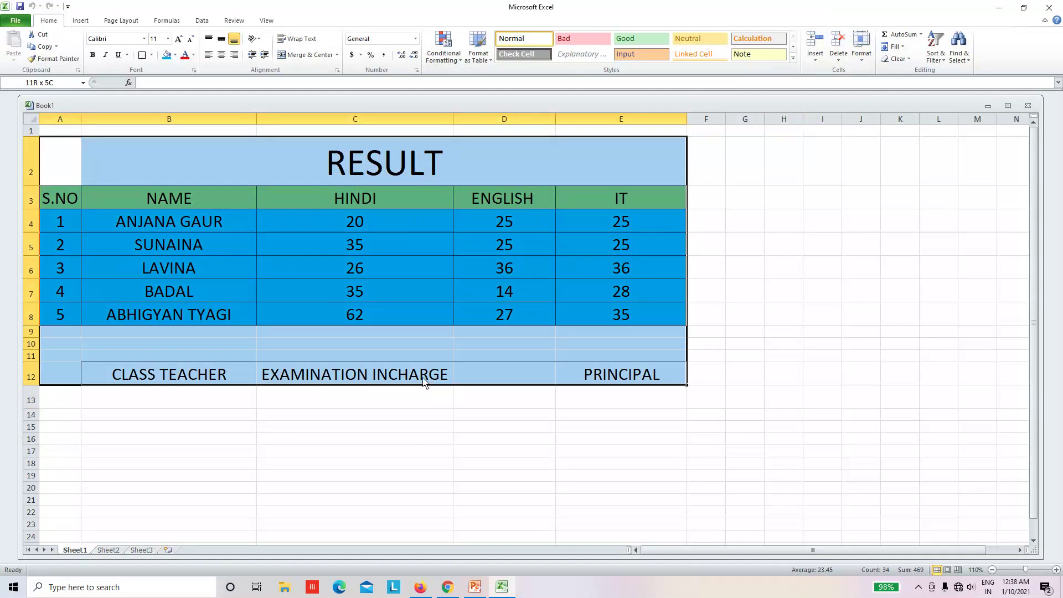
{"action": "left_click", "coordinate": [746, 356]}
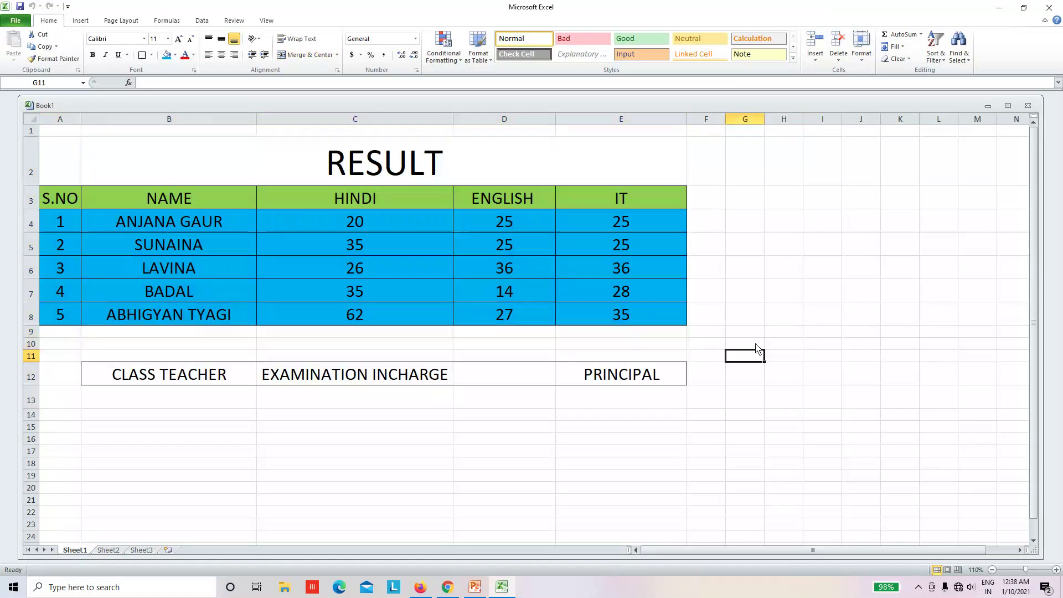
{"action": "left_click_drag", "start_coordinate": [688, 120], "coordinate": [719, 120]}
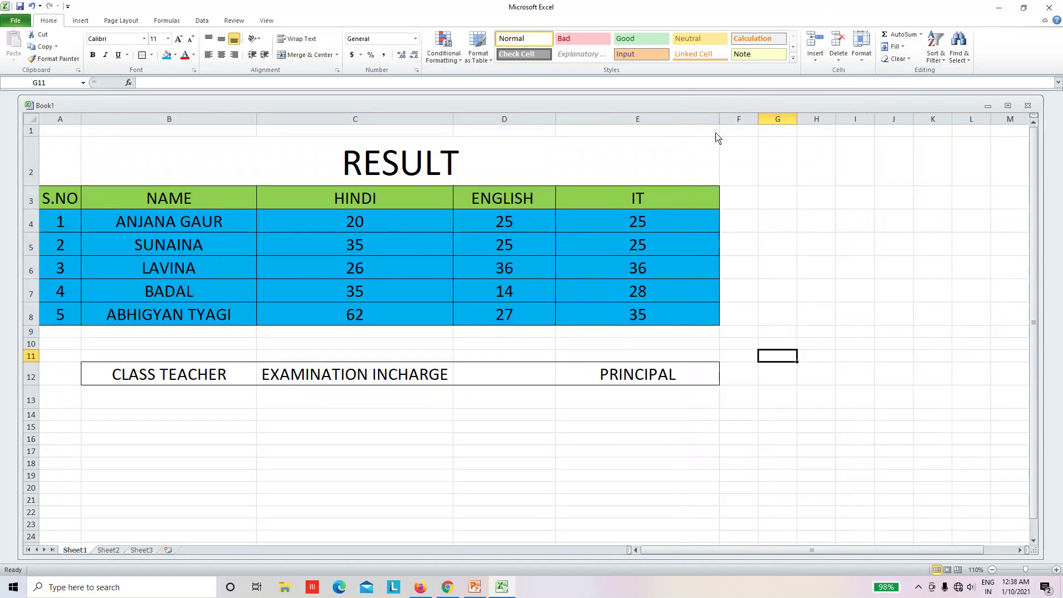
{"action": "left_click", "coordinate": [664, 321]}
Step: Select the RESULT title, the S.NO, NAME and HINDI headings, and table ranges
{"action": "left_click", "coordinate": [173, 423]}
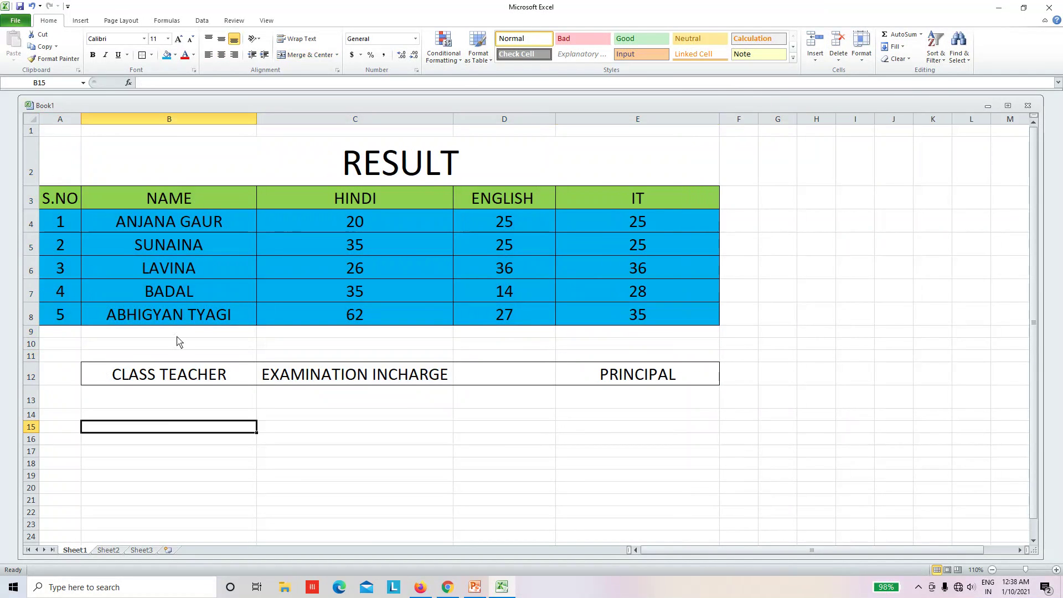
{"action": "left_click", "coordinate": [321, 161]}
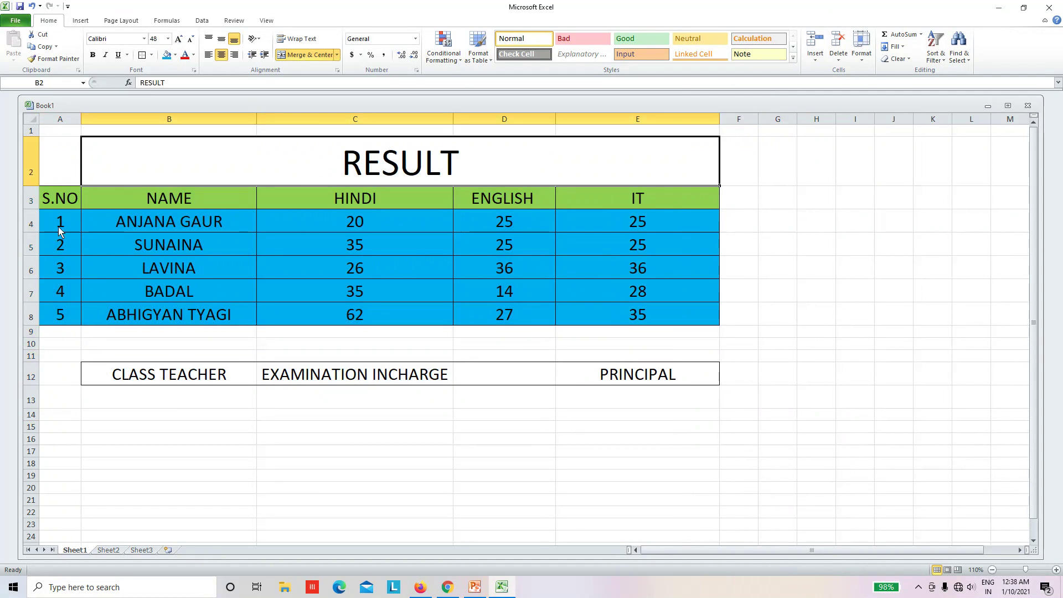
{"action": "left_click", "coordinate": [60, 208]}
{"action": "left_click", "coordinate": [206, 202]}
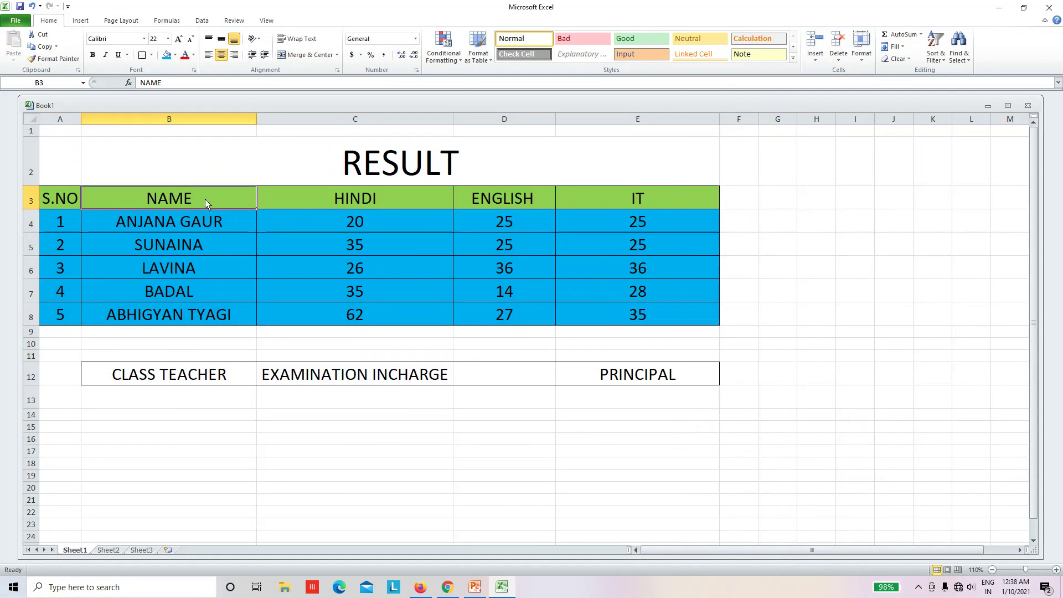
{"action": "left_click", "coordinate": [395, 199]}
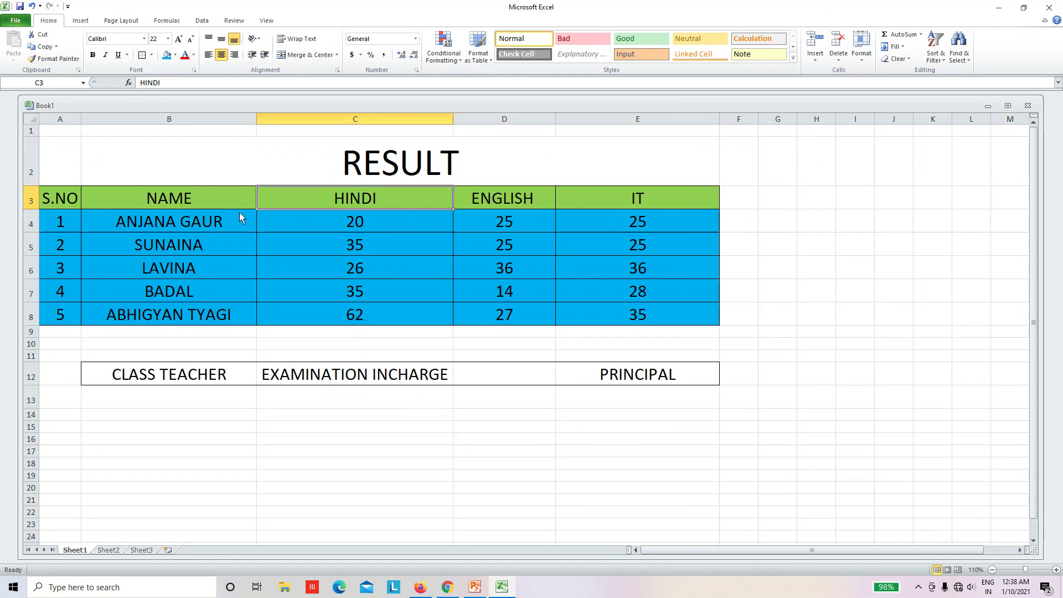
{"action": "left_click_drag", "start_coordinate": [44, 202], "coordinate": [625, 206]}
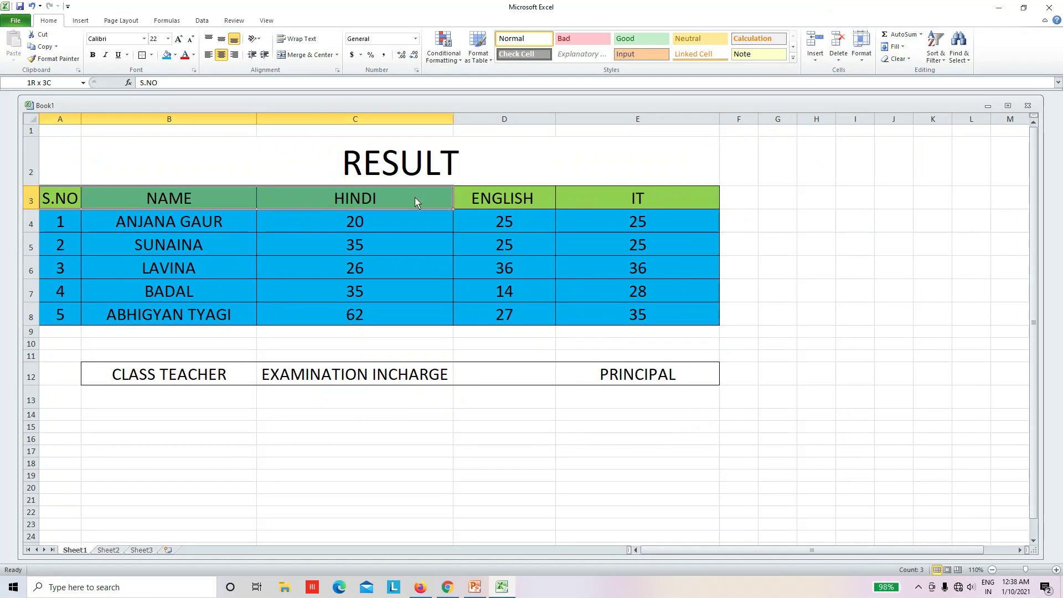
{"action": "left_click", "coordinate": [354, 285]}
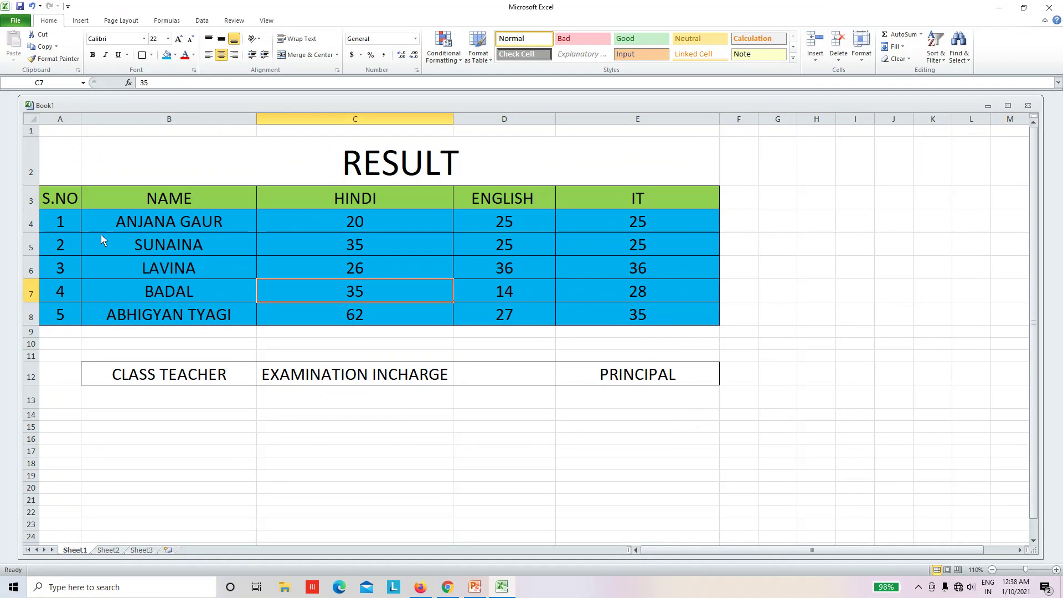
{"action": "mouse_move", "coordinate": [53, 209]}
{"action": "left_mouse_down"}
{"action": "mouse_move", "coordinate": [91, 306]}
{"action": "mouse_move", "coordinate": [643, 316]}
{"action": "left_mouse_up"}
Step: Select the CLASS TEACHER, EXAMINATION INCHARGE and PRINCIPAL signature cells
{"action": "left_click", "coordinate": [664, 392]}
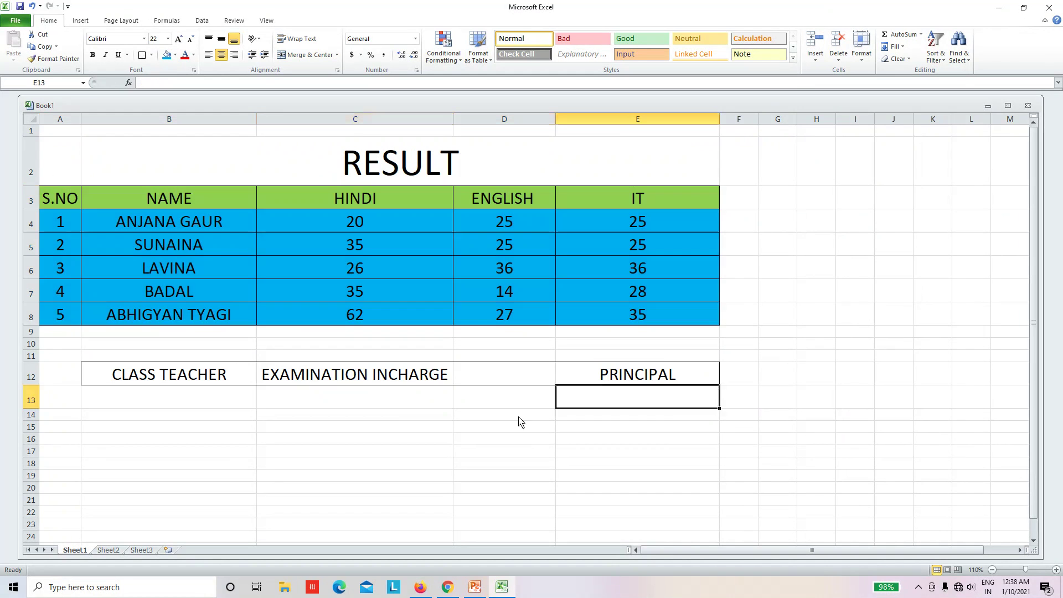
{"action": "left_click", "coordinate": [278, 397]}
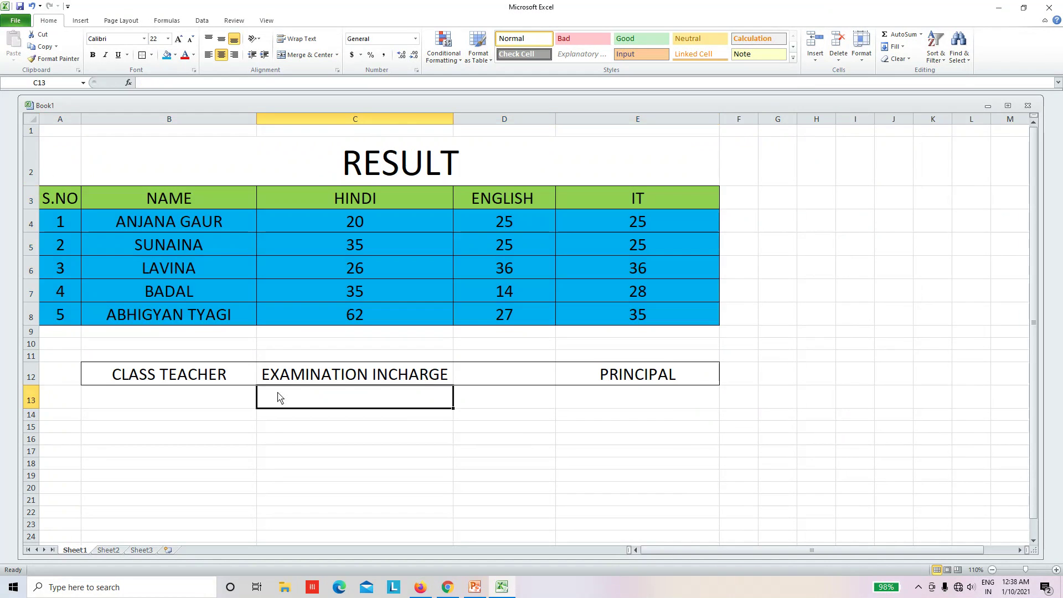
{"action": "left_click", "coordinate": [184, 378]}
{"action": "left_click", "coordinate": [366, 383]}
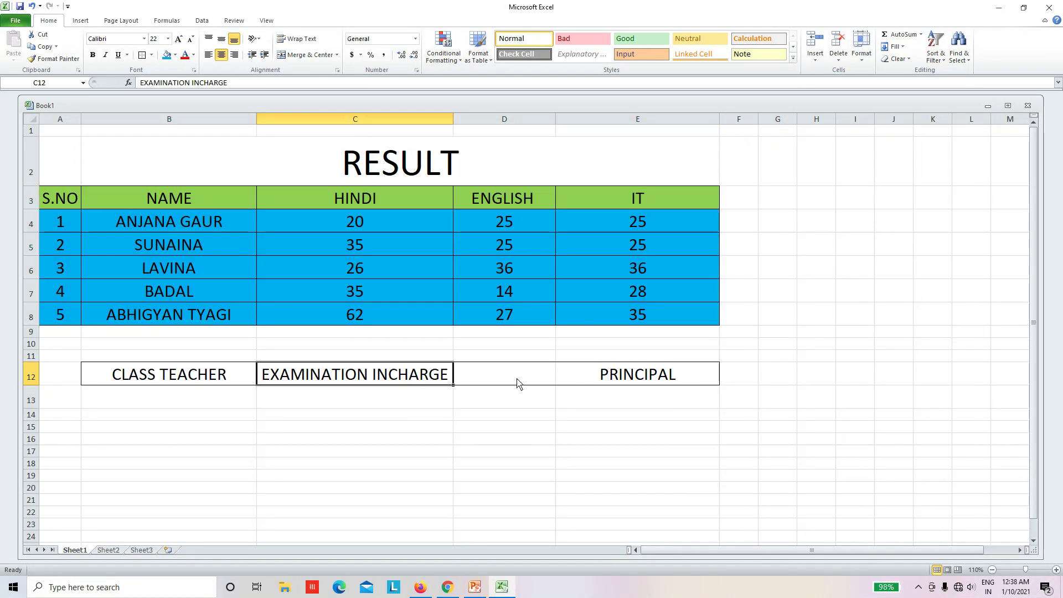
{"action": "left_click", "coordinate": [616, 376]}
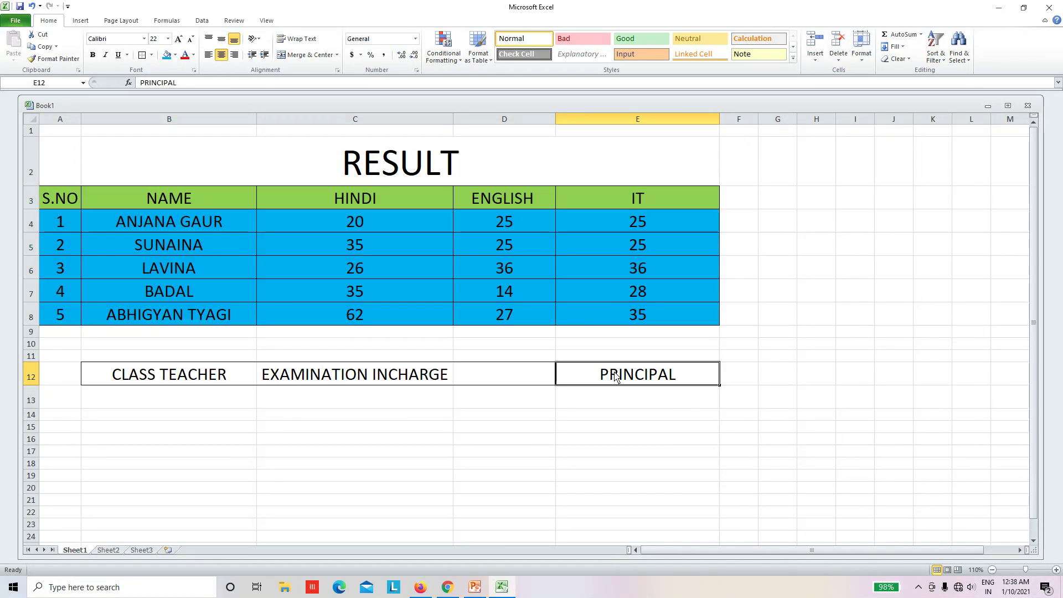
{"action": "left_click", "coordinate": [729, 411]}
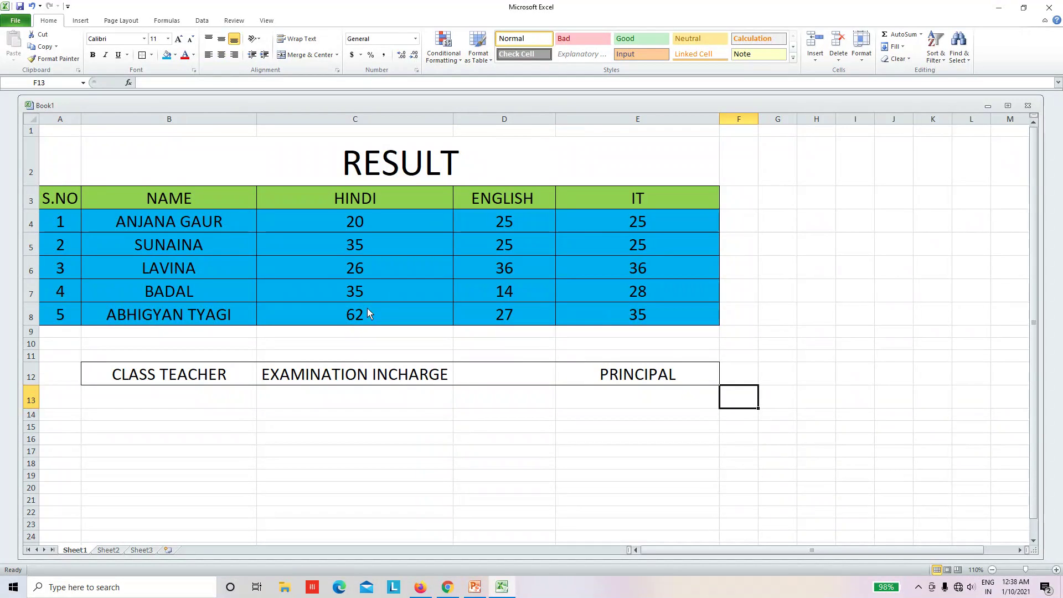
Step: Select the entire NAME column (column B)
{"action": "left_click", "coordinate": [538, 330]}
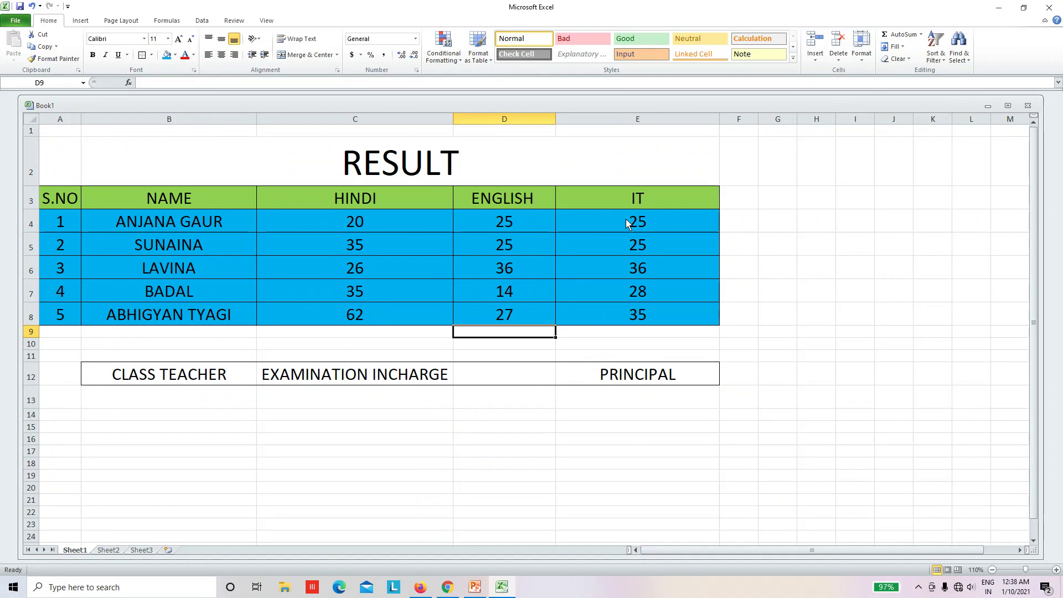
{"action": "left_click", "coordinate": [855, 314]}
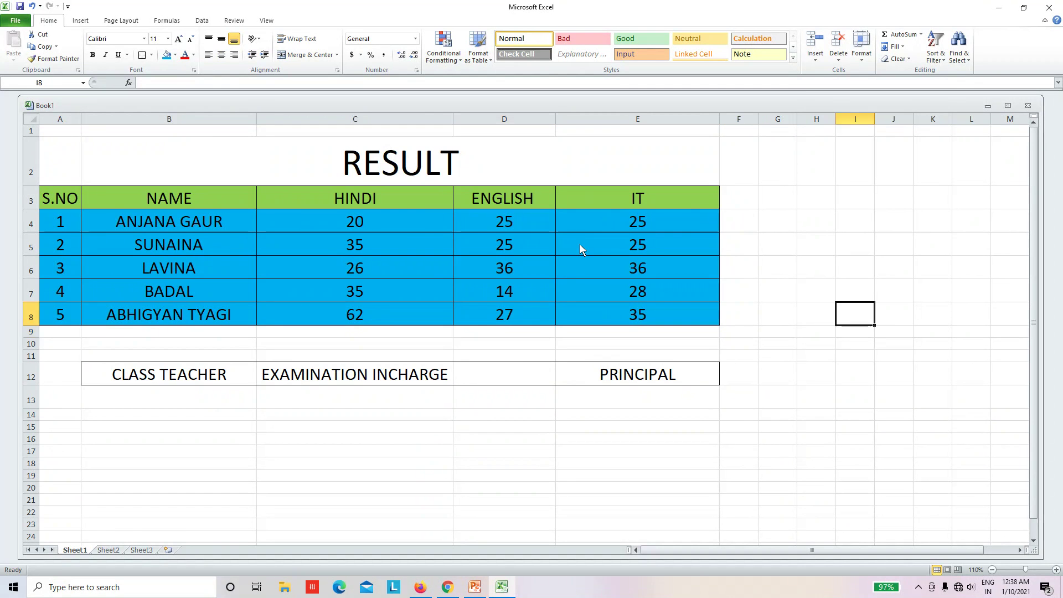
{"action": "left_click", "coordinate": [113, 396]}
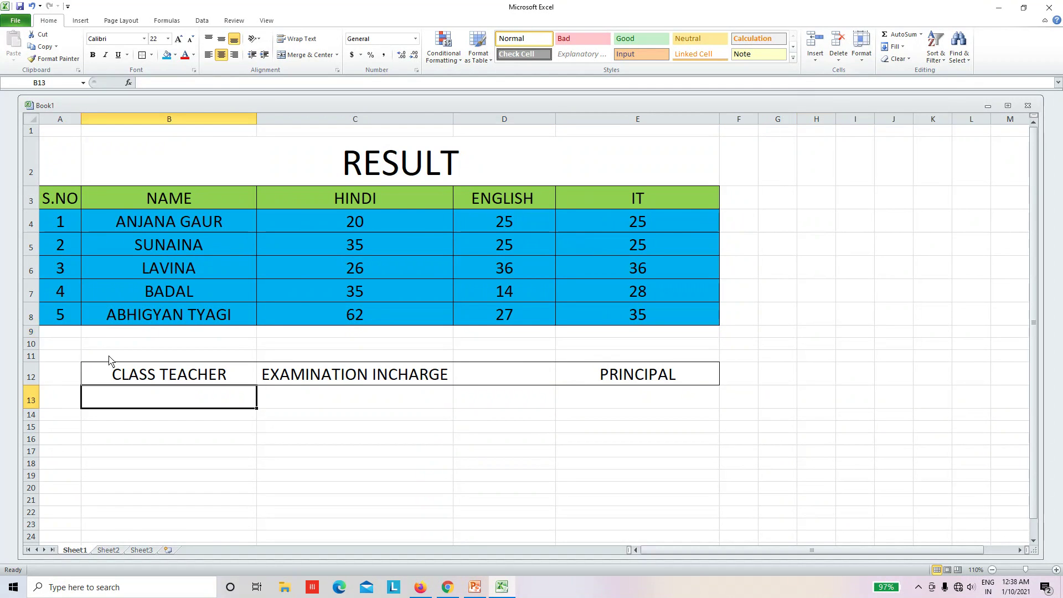
{"action": "left_click", "coordinate": [222, 119]}
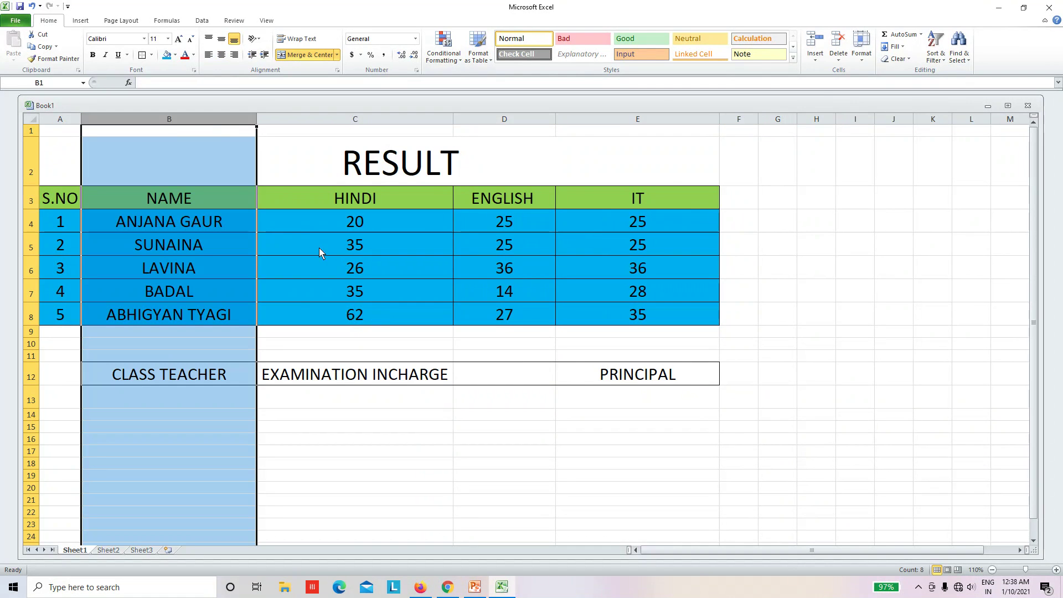
Step: Insert a blank column before NAME and widen it
{"action": "left_click", "coordinate": [815, 43]}
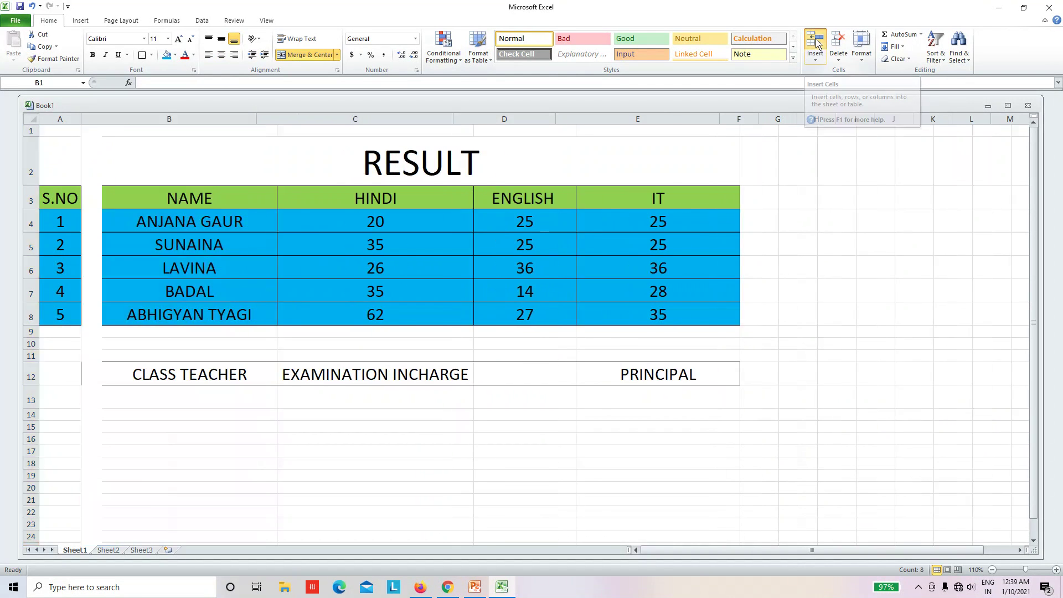
{"action": "left_click", "coordinate": [397, 313]}
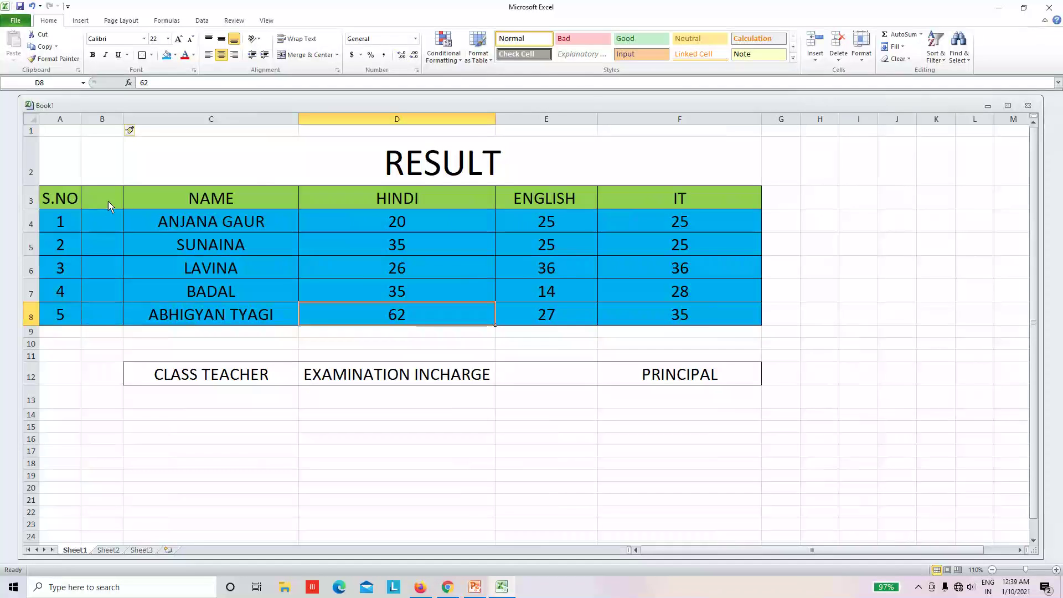
{"action": "left_click_drag", "start_coordinate": [123, 119], "coordinate": [149, 120]}
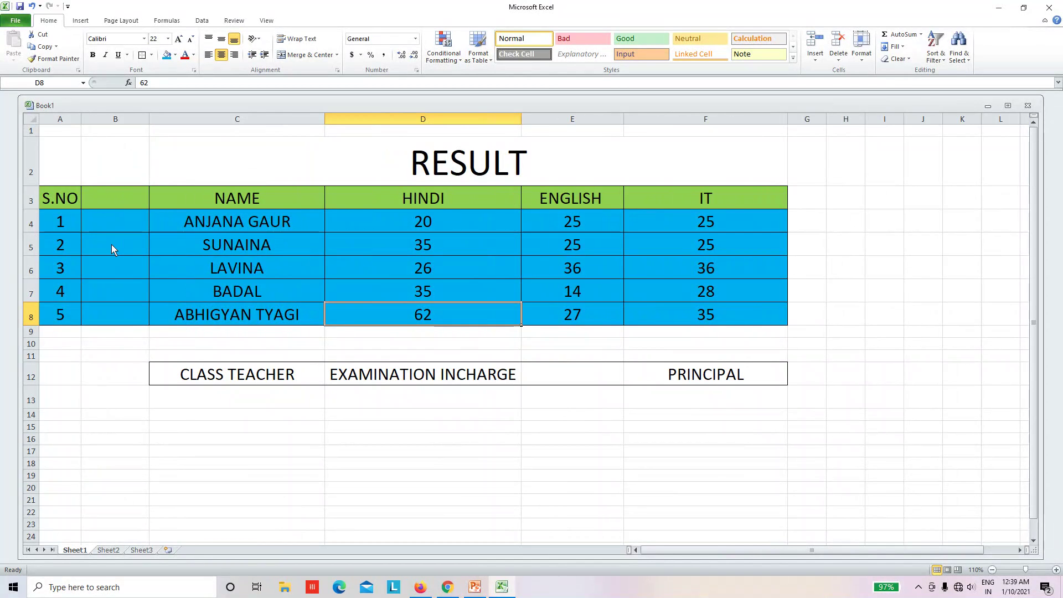
Step: Insert a blank column before the HINDI column
{"action": "left_click", "coordinate": [457, 123]}
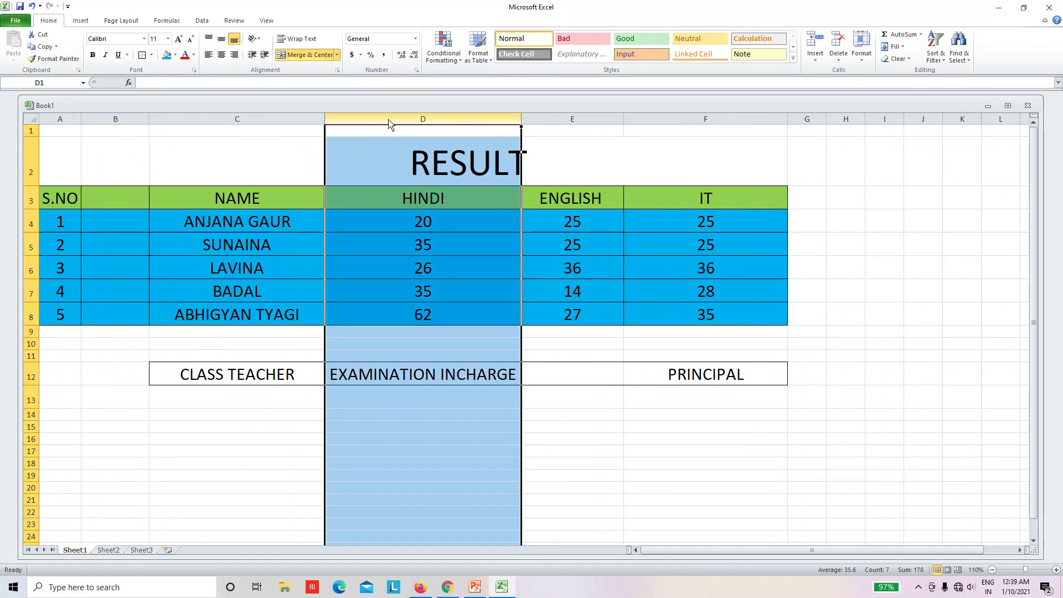
{"action": "left_click", "coordinate": [438, 347]}
{"action": "left_click", "coordinate": [457, 123]}
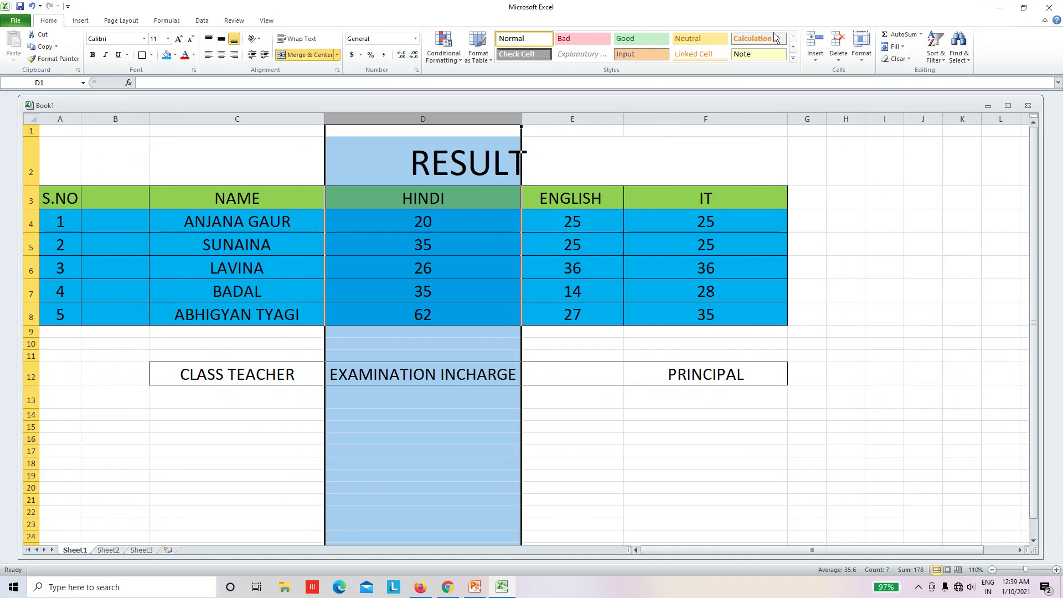
{"action": "left_click", "coordinate": [441, 263]}
{"action": "left_click", "coordinate": [446, 120]}
{"action": "left_click", "coordinate": [509, 221]}
{"action": "left_click", "coordinate": [469, 120]}
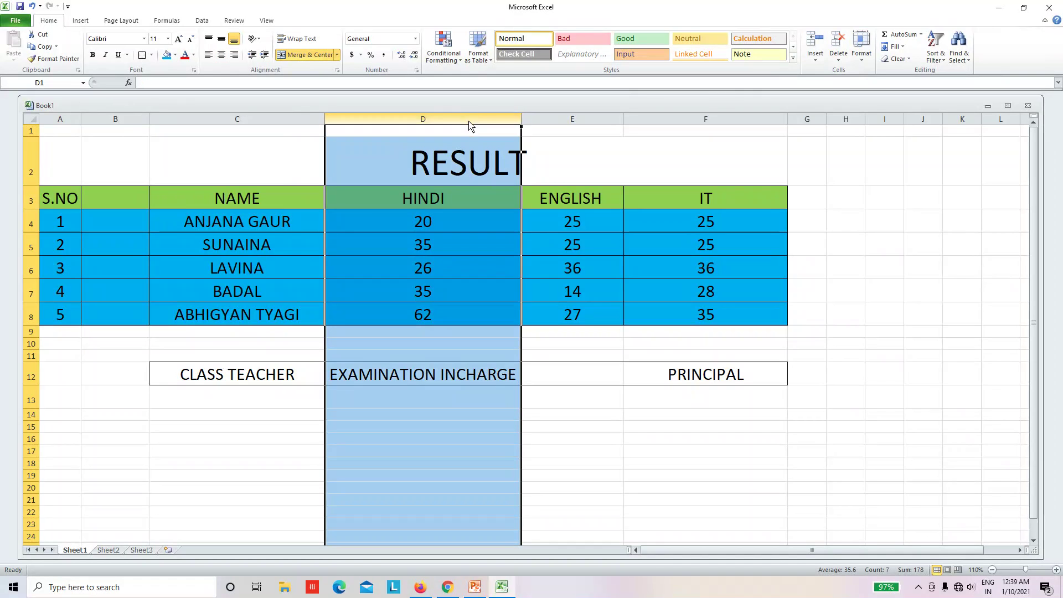
{"action": "left_click", "coordinate": [813, 42]}
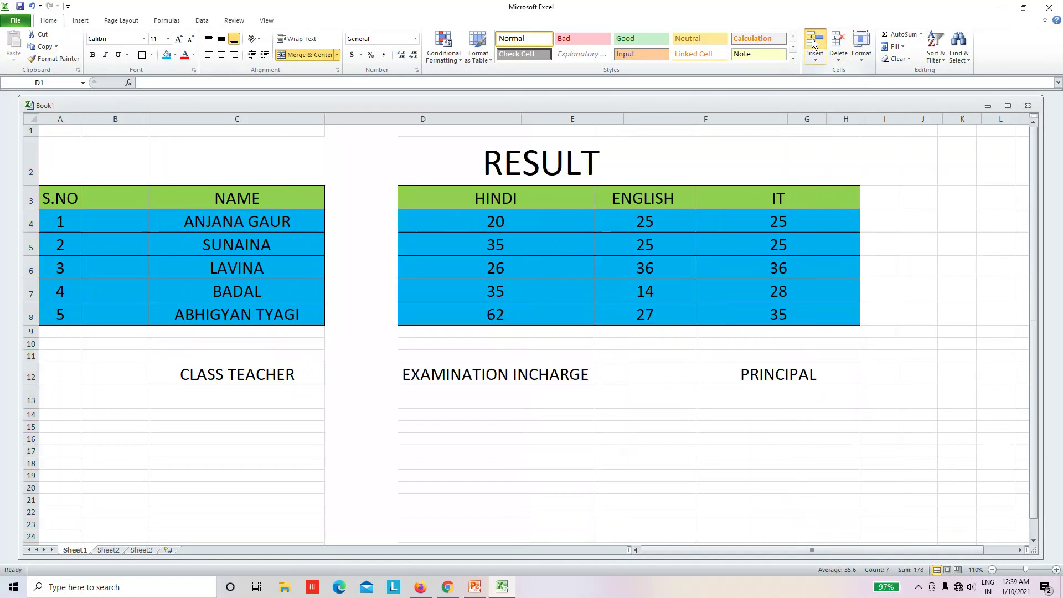
Step: Insert a blank row above LAVINA's row
{"action": "left_click", "coordinate": [533, 304]}
{"action": "left_click", "coordinate": [474, 216]}
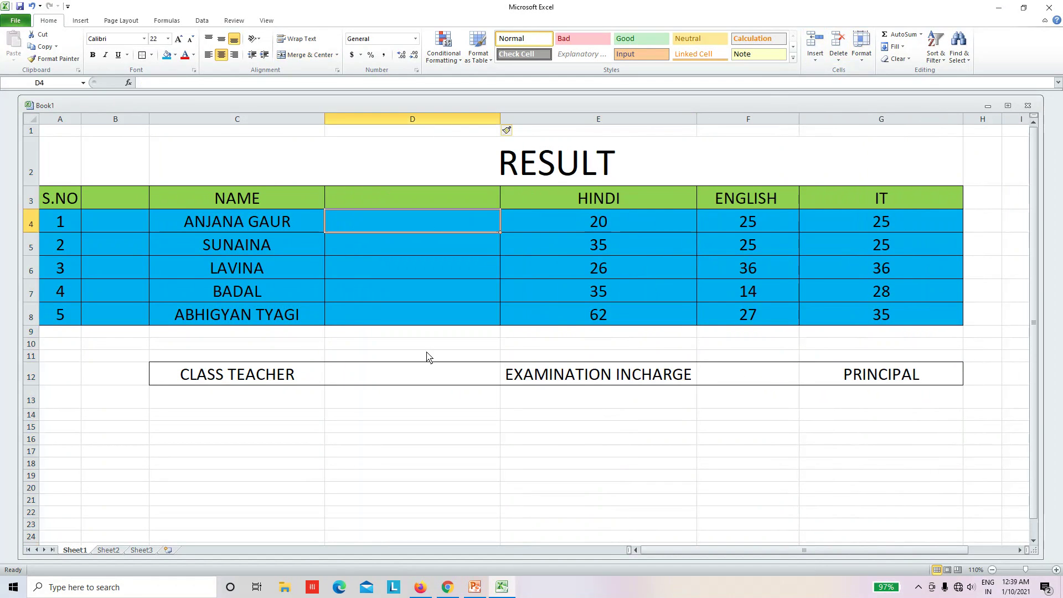
{"action": "left_click", "coordinate": [30, 249]}
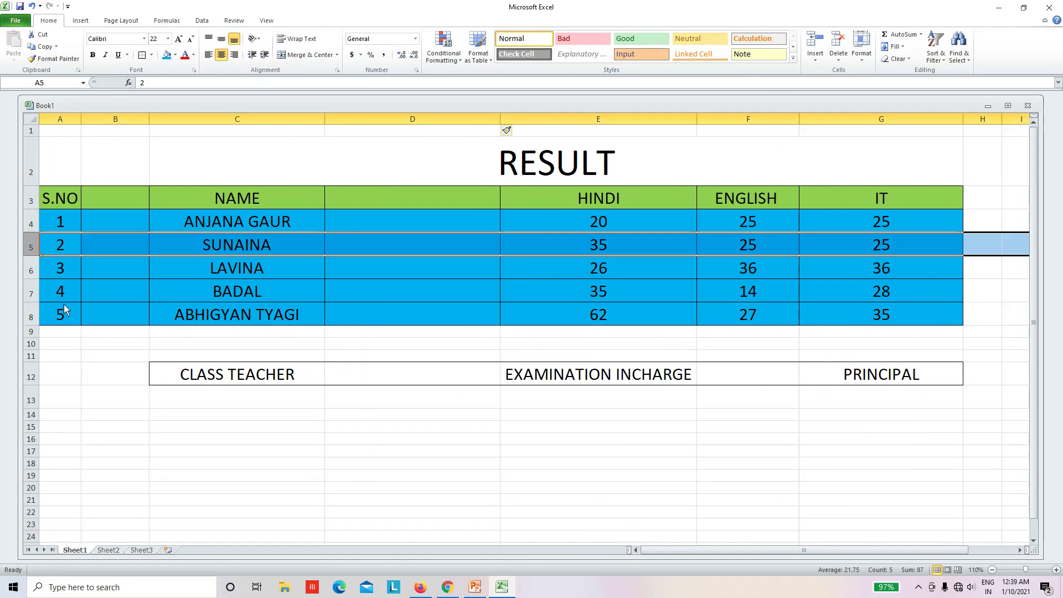
{"action": "left_click", "coordinate": [43, 293]}
{"action": "left_click", "coordinate": [30, 273]}
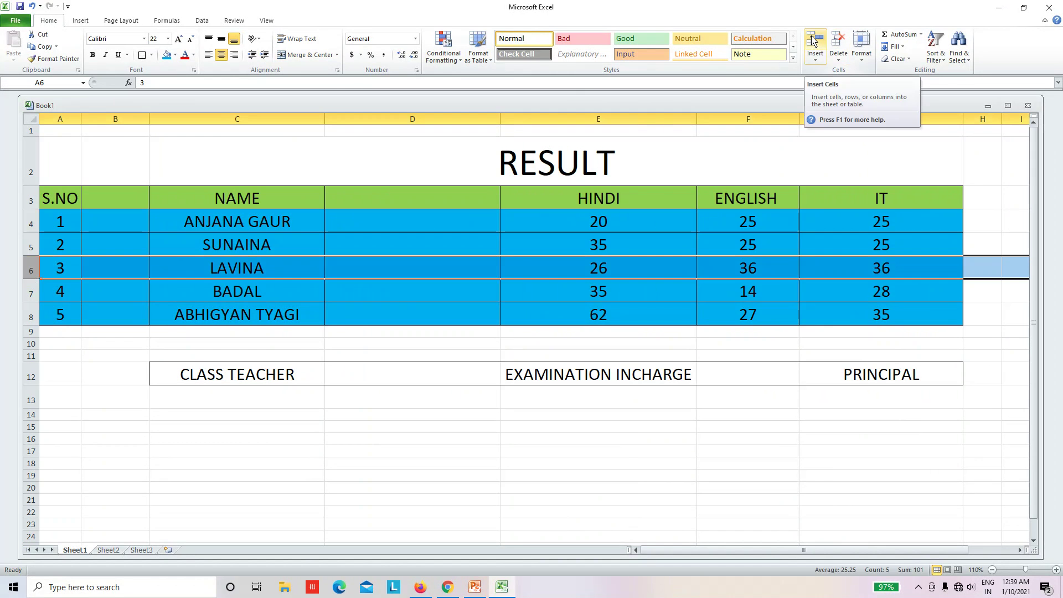
{"action": "left_click", "coordinate": [813, 41]}
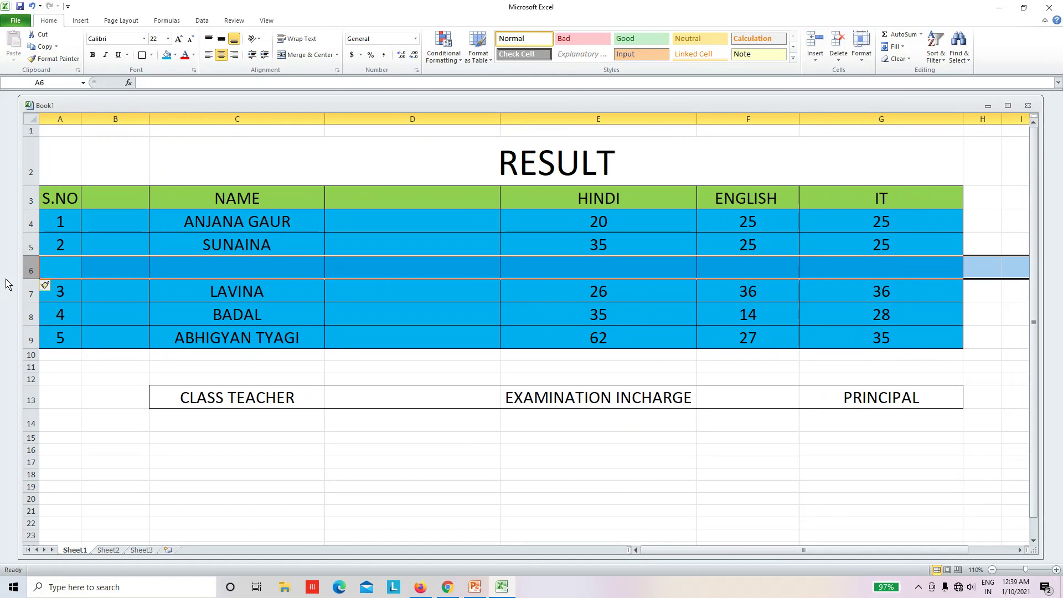
Step: Insert a blank row above BADAL's row
{"action": "left_click", "coordinate": [547, 285]}
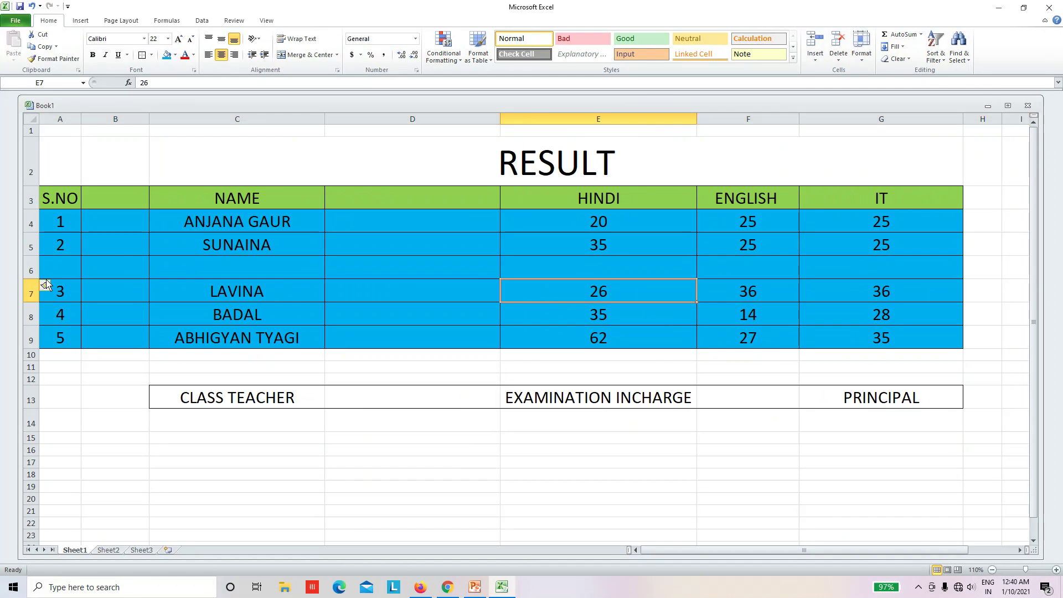
{"action": "left_click", "coordinate": [475, 275]}
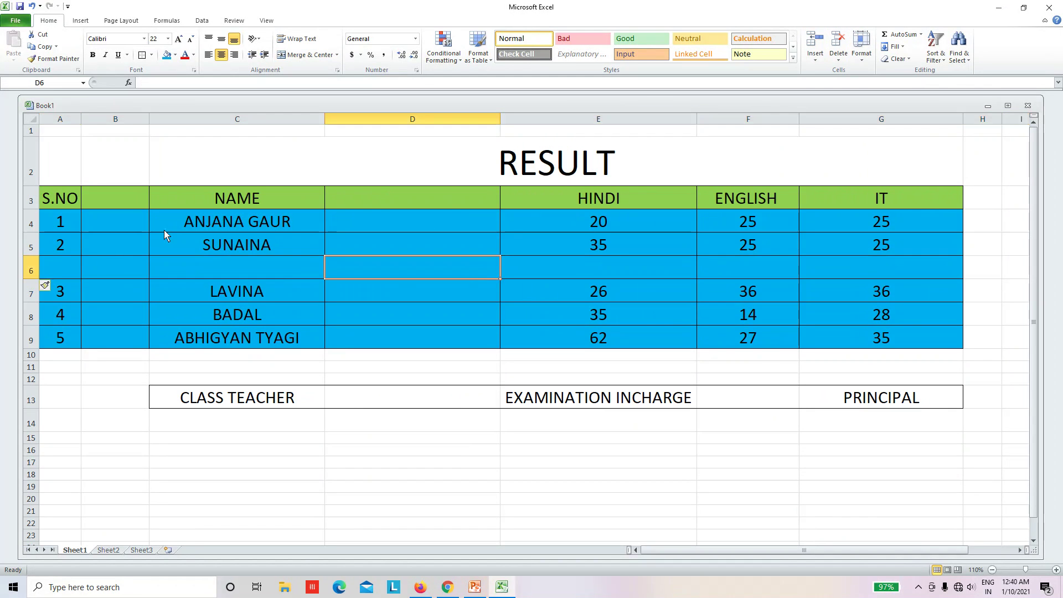
{"action": "left_click", "coordinate": [33, 319]}
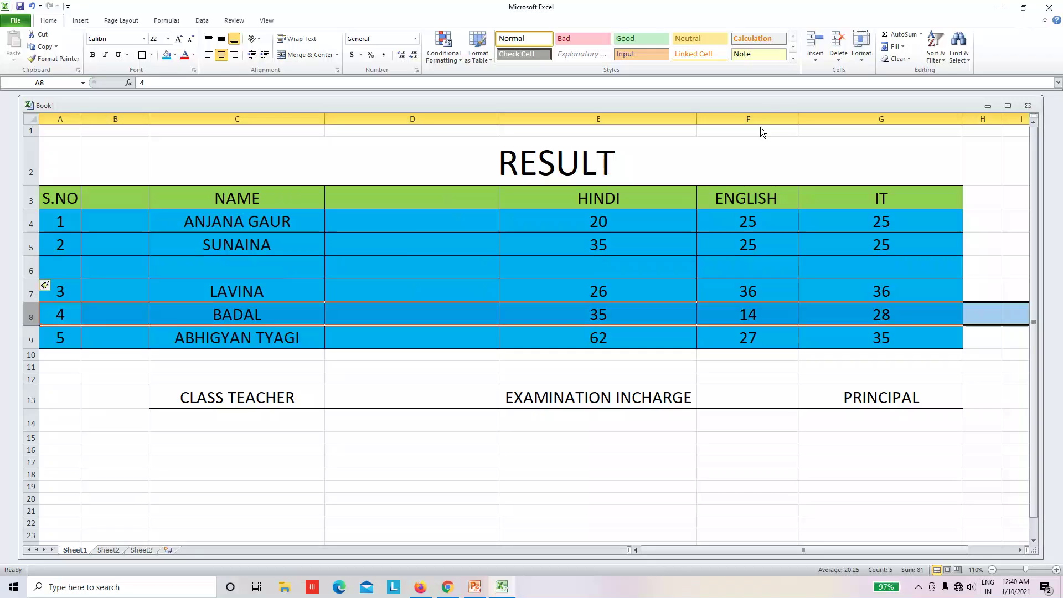
{"action": "left_click", "coordinate": [815, 42]}
{"action": "left_click", "coordinate": [597, 345]}
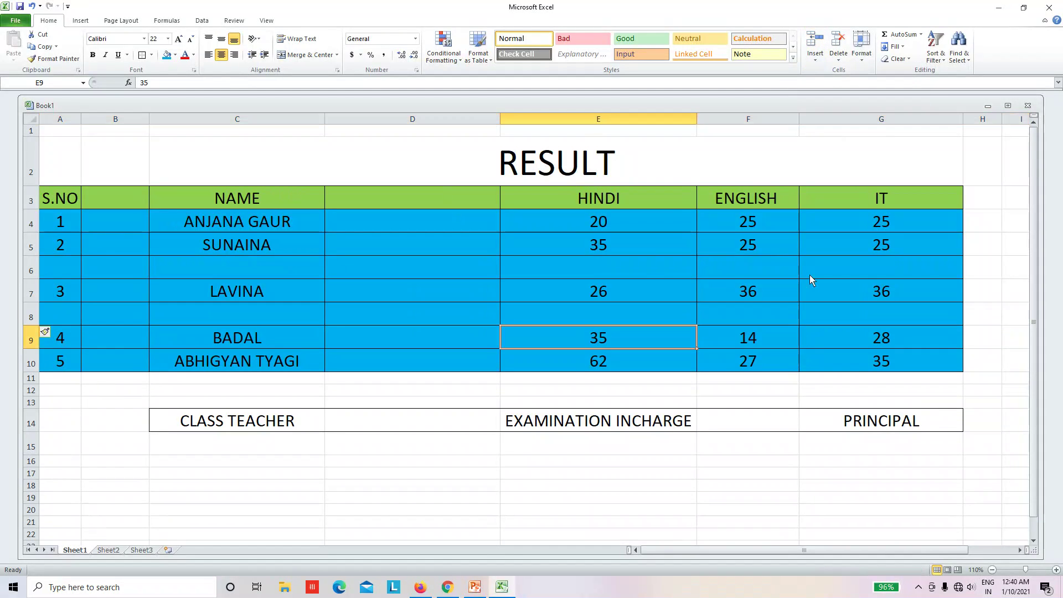
{"action": "left_click", "coordinate": [817, 60]}
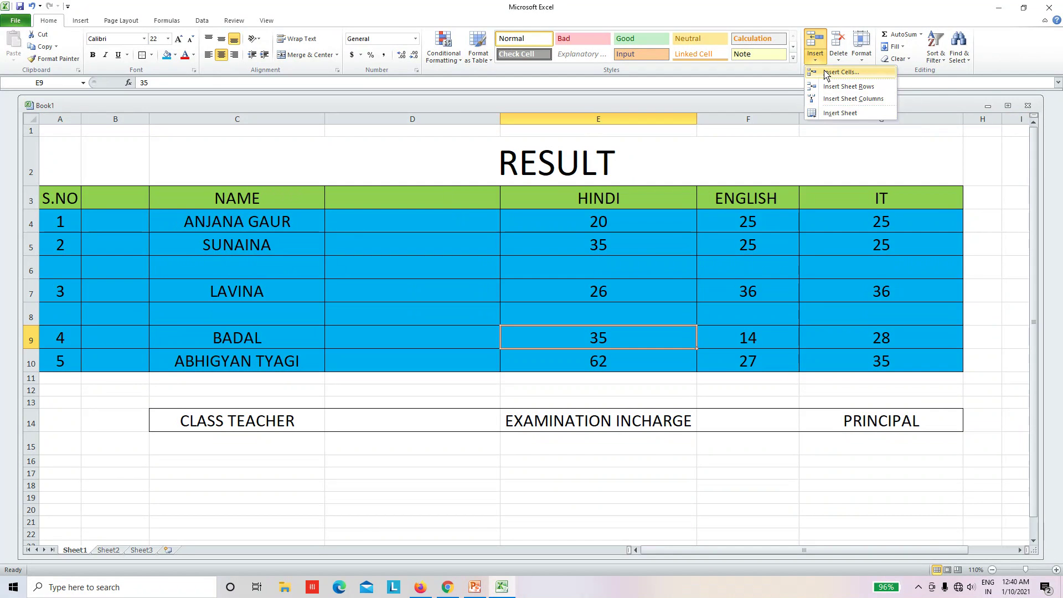
Step: Insert an empty cell at SUNAINA's HINDI mark with Shift cells down
{"action": "left_click", "coordinate": [621, 245]}
{"action": "left_click", "coordinate": [622, 243]}
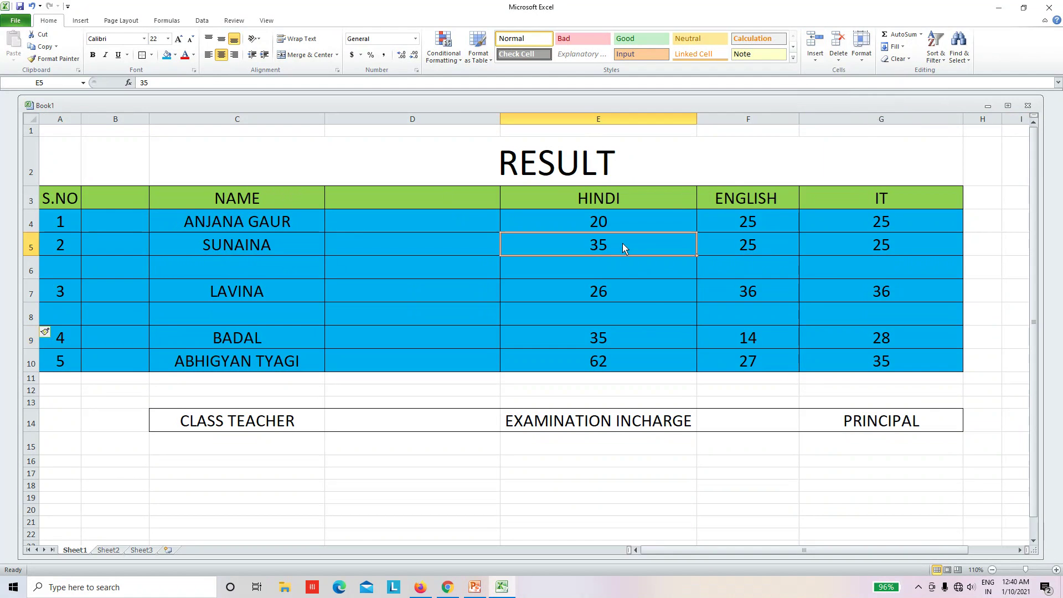
{"action": "left_click", "coordinate": [818, 59]}
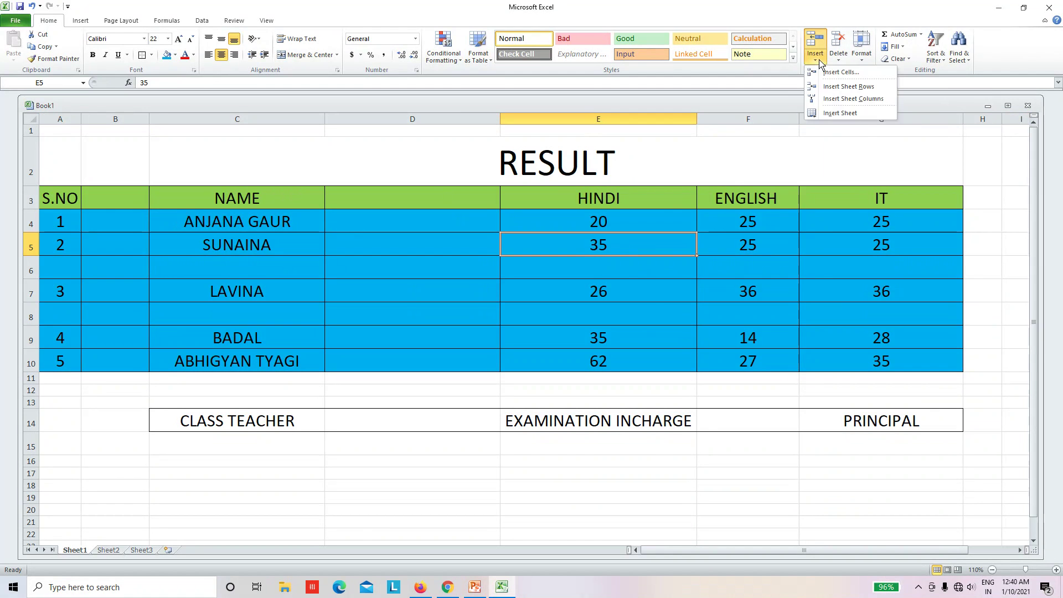
{"action": "left_click", "coordinate": [845, 74]}
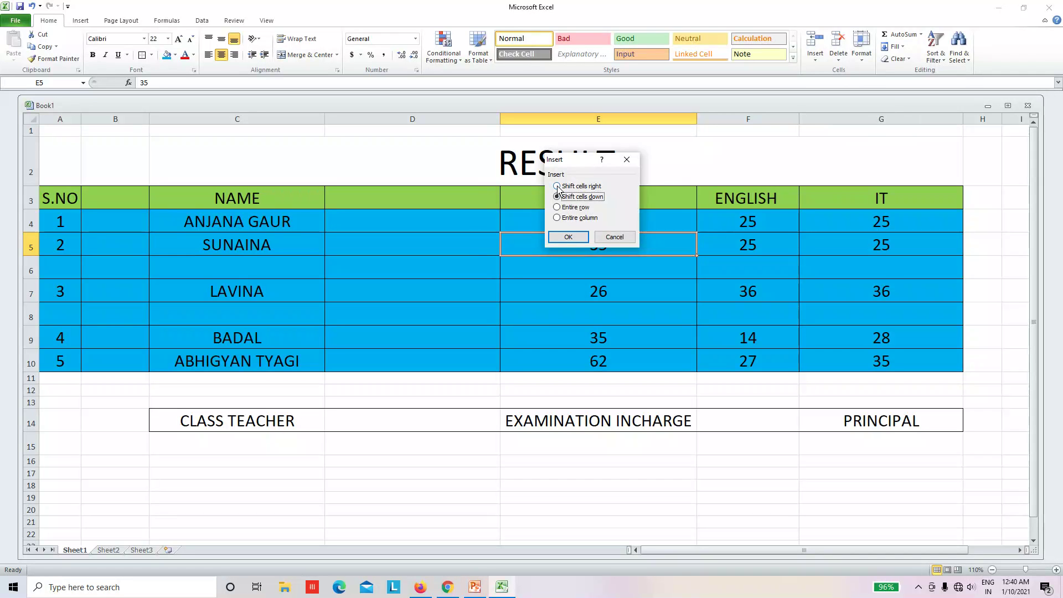
{"action": "left_click", "coordinate": [557, 187]}
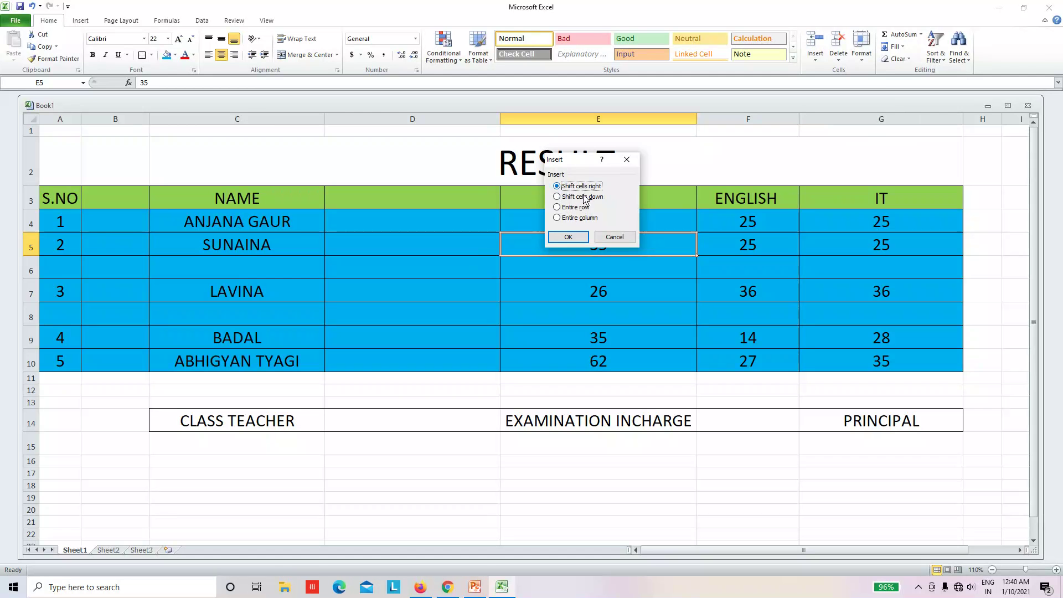
{"action": "left_click", "coordinate": [580, 198]}
{"action": "left_click", "coordinate": [568, 237]}
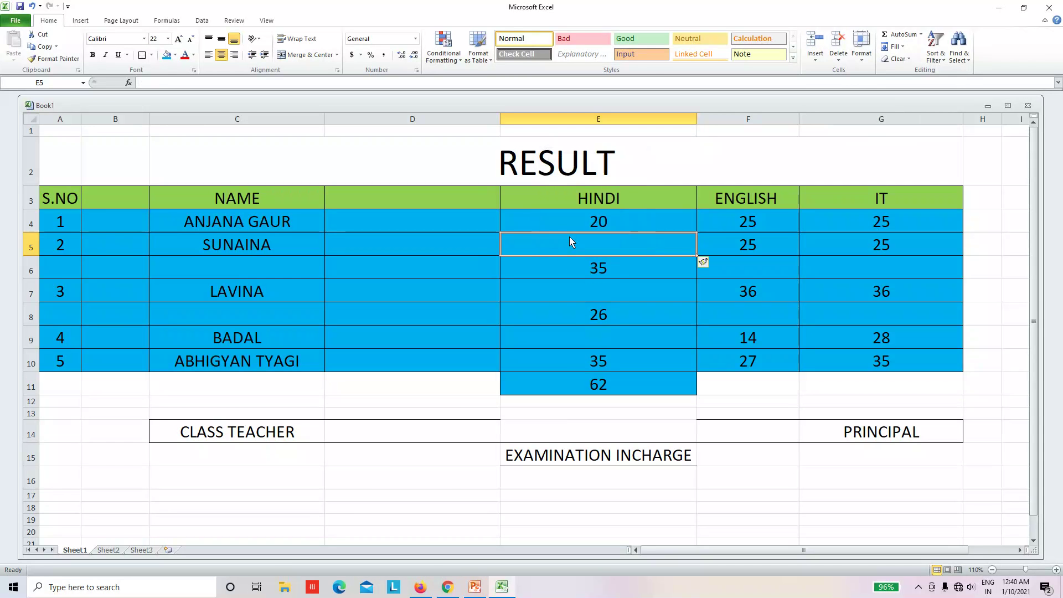
{"action": "left_click", "coordinate": [566, 414]}
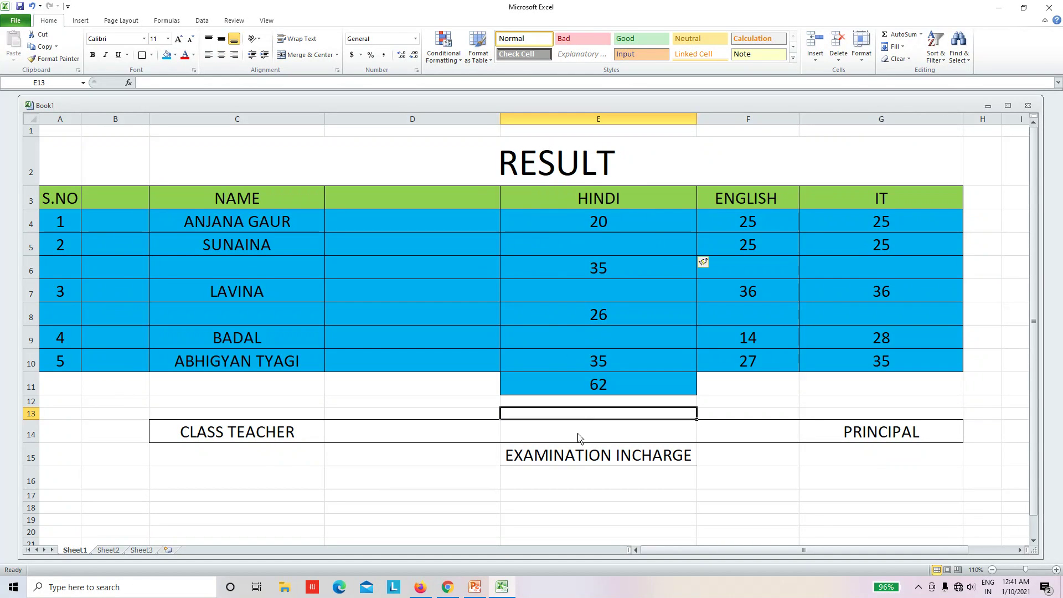
{"action": "left_click", "coordinate": [598, 269]}
{"action": "left_click", "coordinate": [603, 391]}
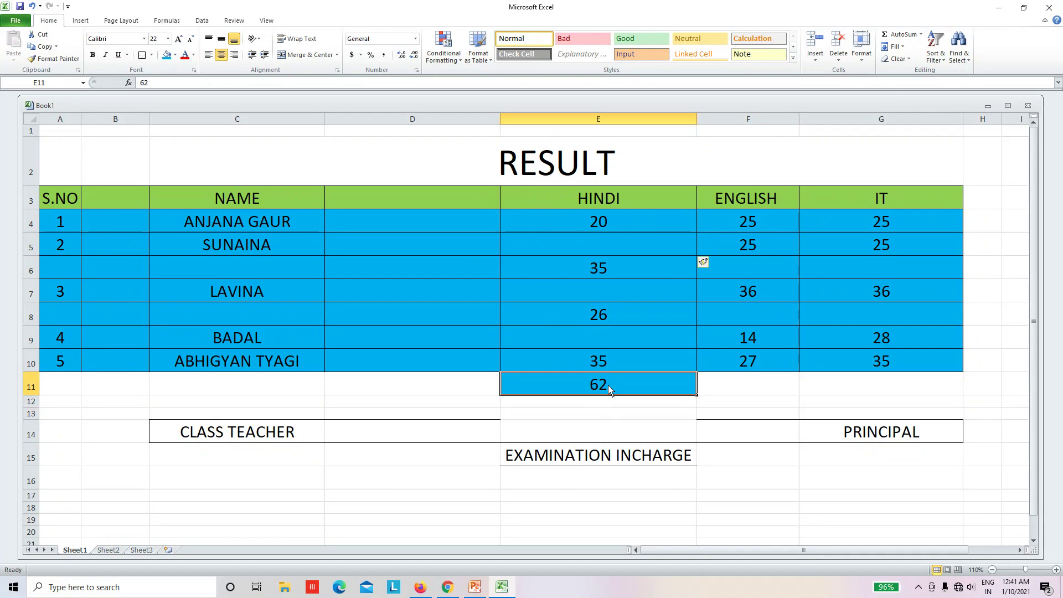
{"action": "left_click", "coordinate": [600, 277]}
{"action": "left_click", "coordinate": [598, 223]}
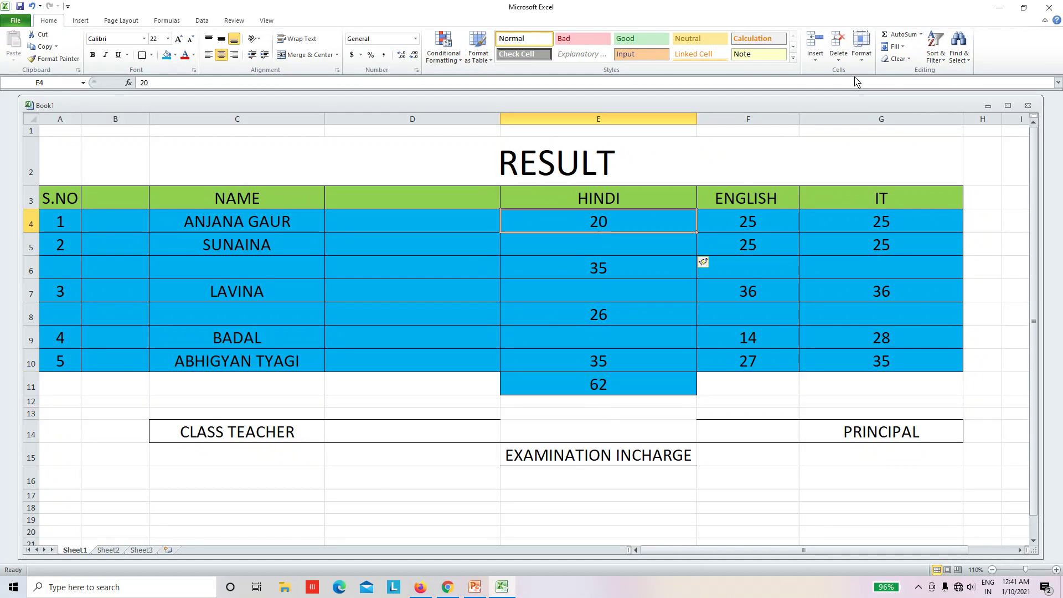
{"action": "left_click", "coordinate": [819, 62]}
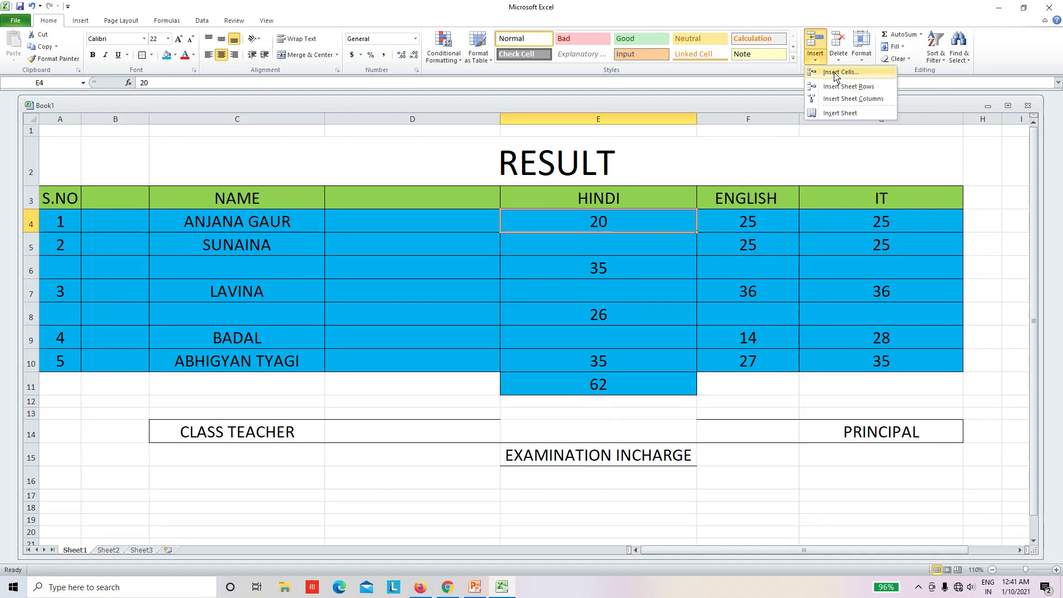
{"action": "left_click", "coordinate": [836, 73]}
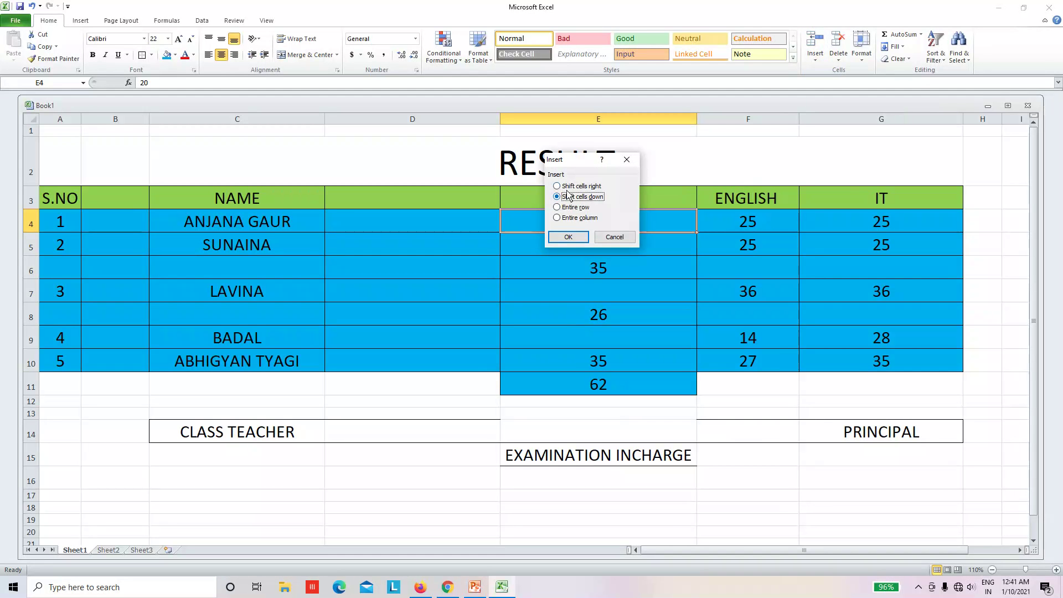
{"action": "left_click", "coordinate": [568, 237]}
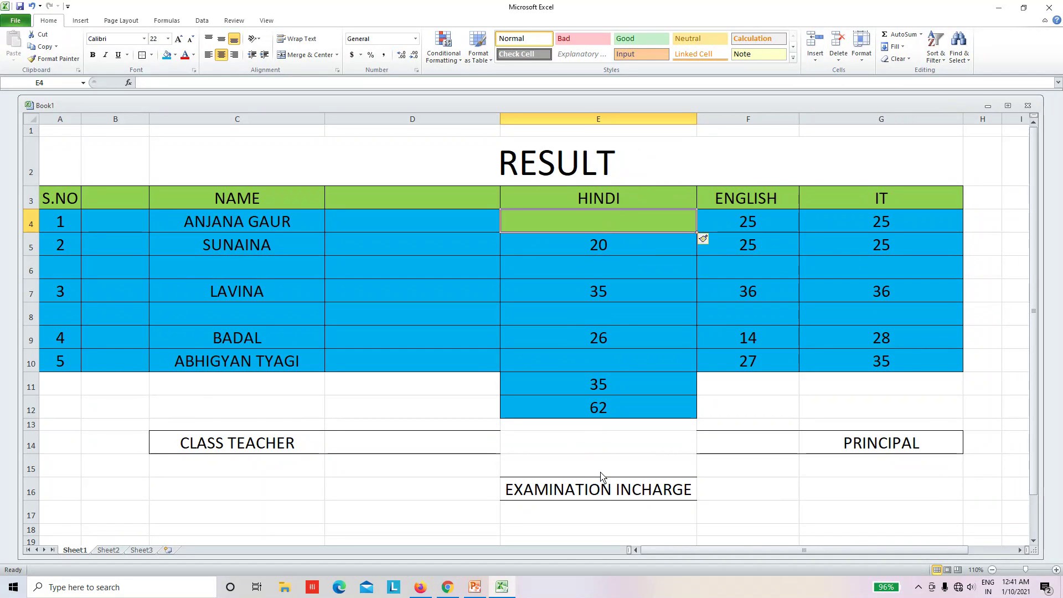
{"action": "left_click", "coordinate": [742, 437]}
{"action": "left_click", "coordinate": [719, 321]}
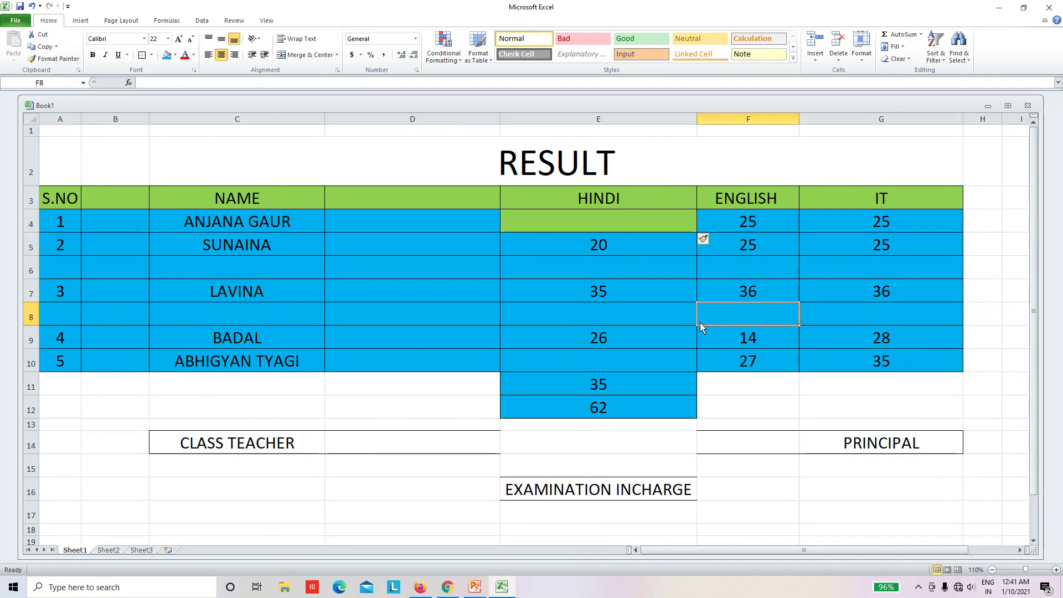
{"action": "left_click", "coordinate": [524, 307]}
{"action": "left_click", "coordinate": [407, 275]}
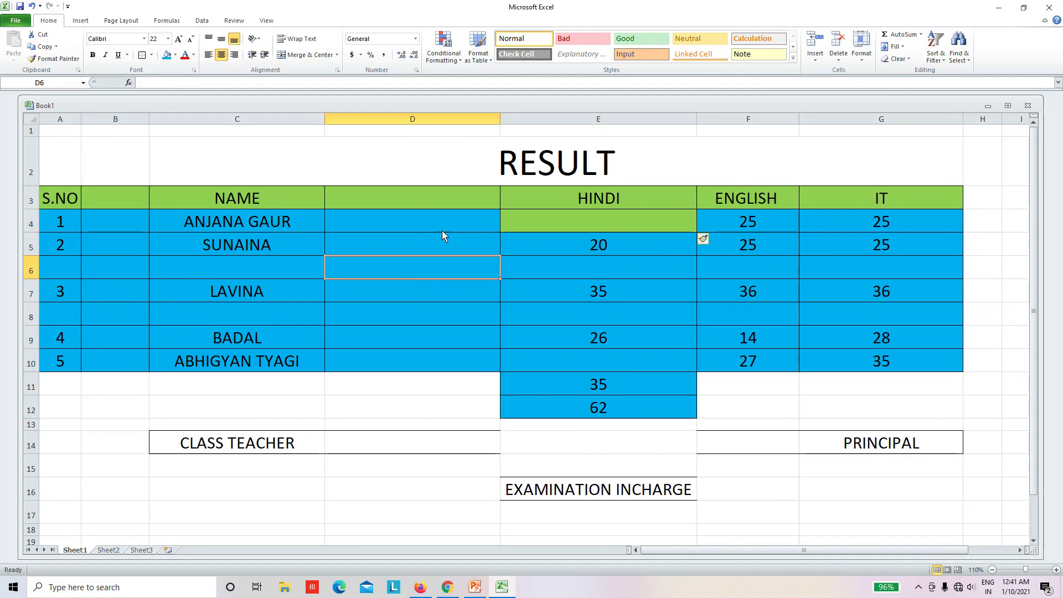
{"action": "left_click", "coordinate": [282, 228]}
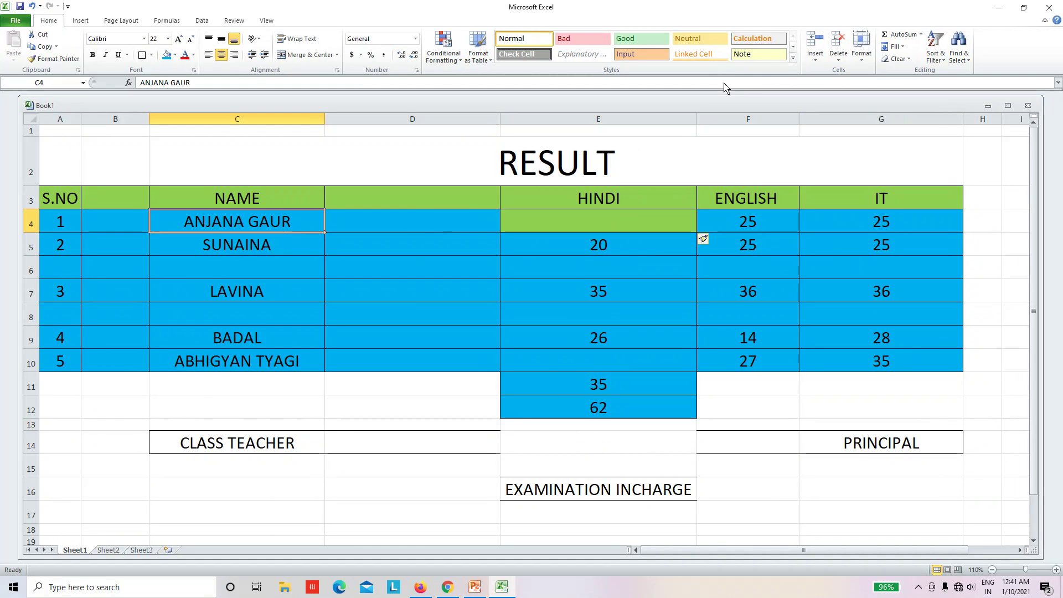
{"action": "left_click", "coordinate": [815, 57]}
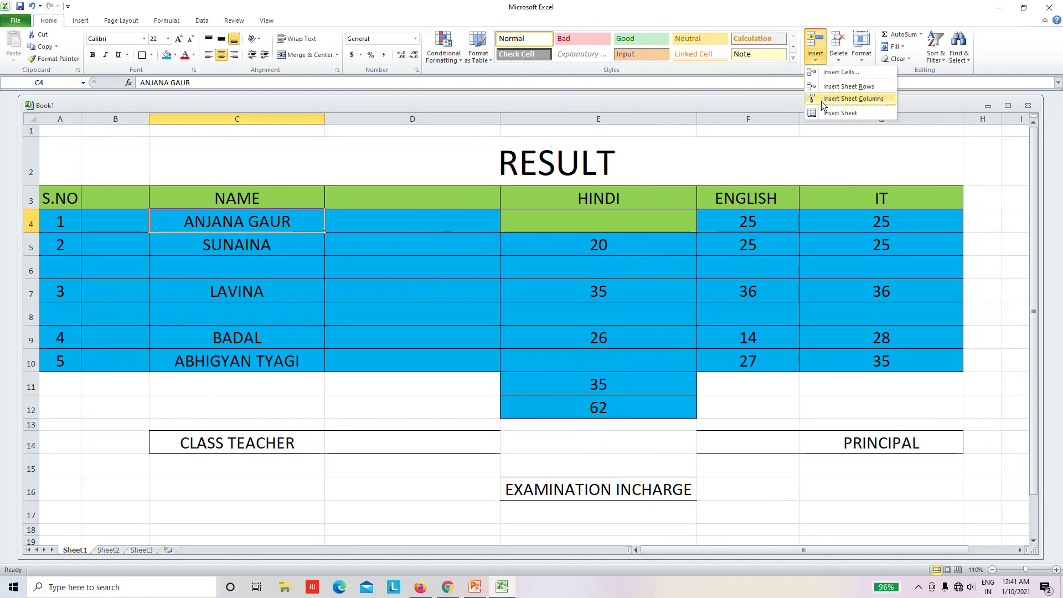
{"action": "left_click", "coordinate": [841, 72]}
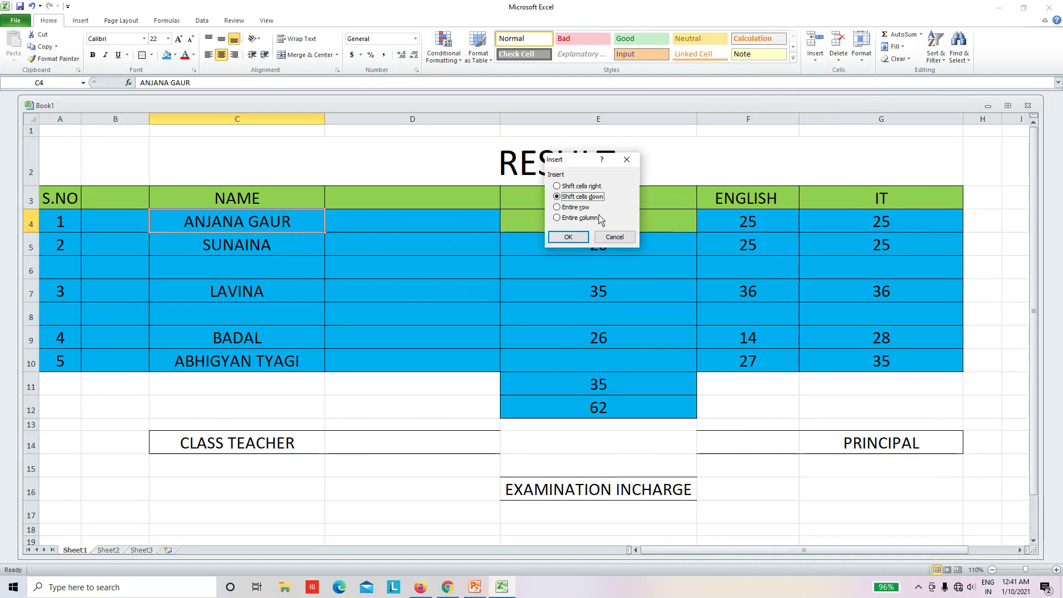
{"action": "left_click", "coordinate": [575, 207]}
{"action": "left_click", "coordinate": [568, 237]}
{"action": "left_click", "coordinate": [803, 289]}
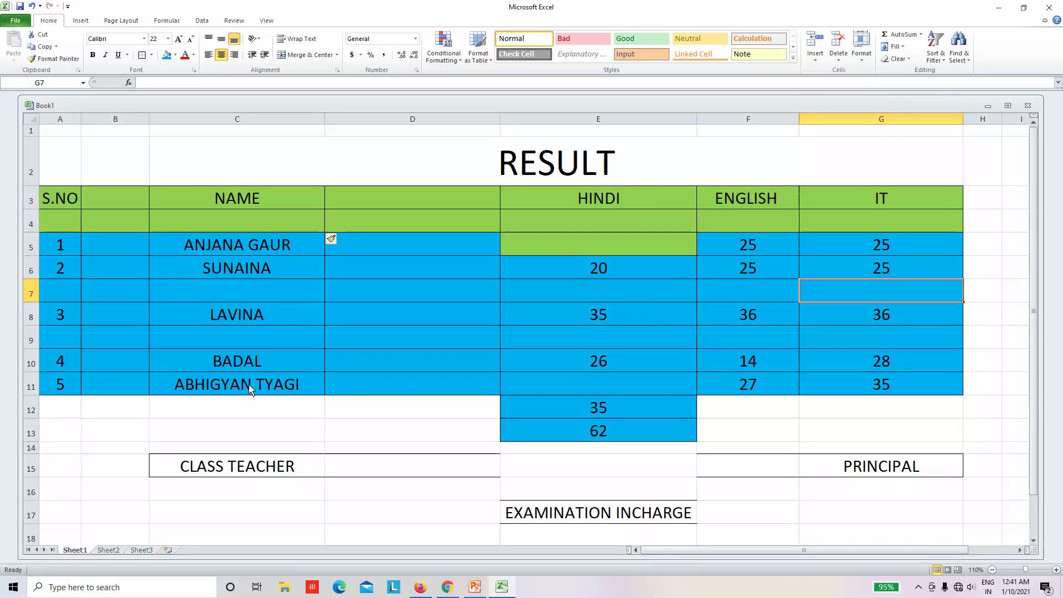
Step: Insert a sheet row above SUNAINA's row
{"action": "left_click", "coordinate": [271, 316]}
{"action": "left_click", "coordinate": [256, 228]}
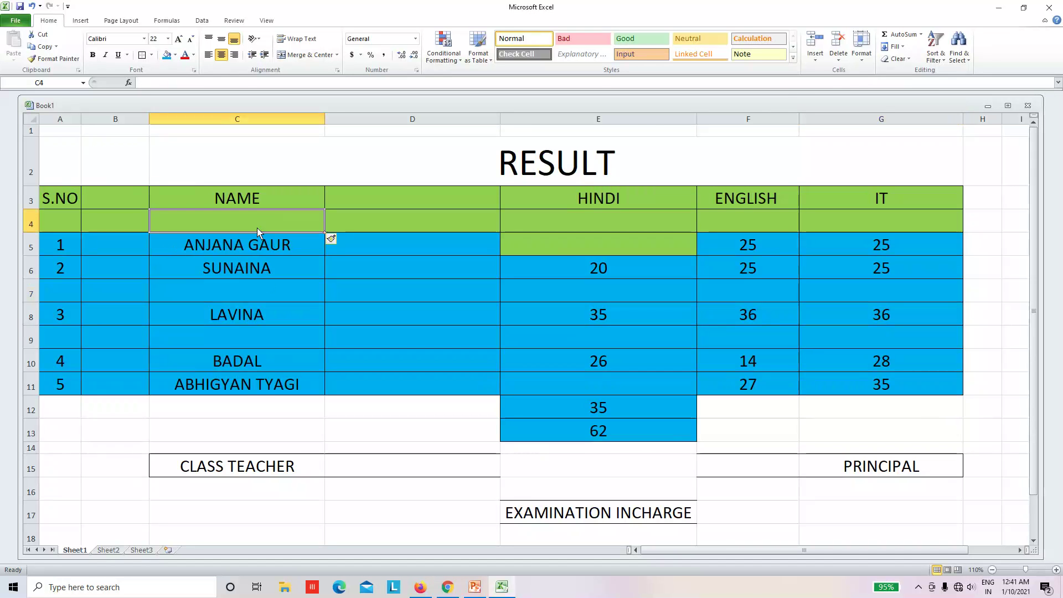
{"action": "left_click", "coordinate": [271, 268]}
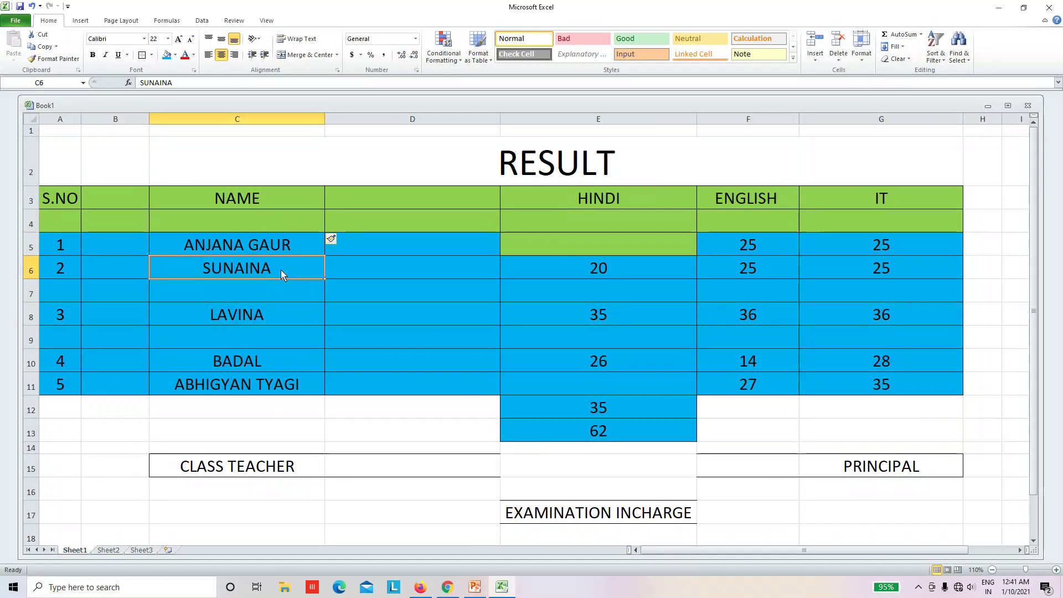
{"action": "left_click", "coordinate": [814, 57]}
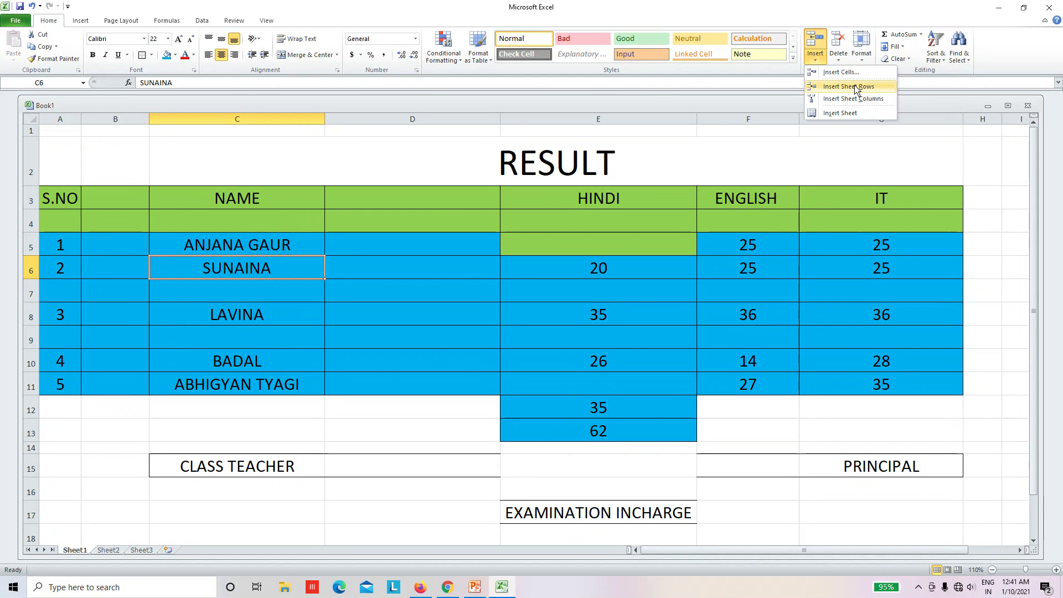
{"action": "left_click", "coordinate": [857, 86]}
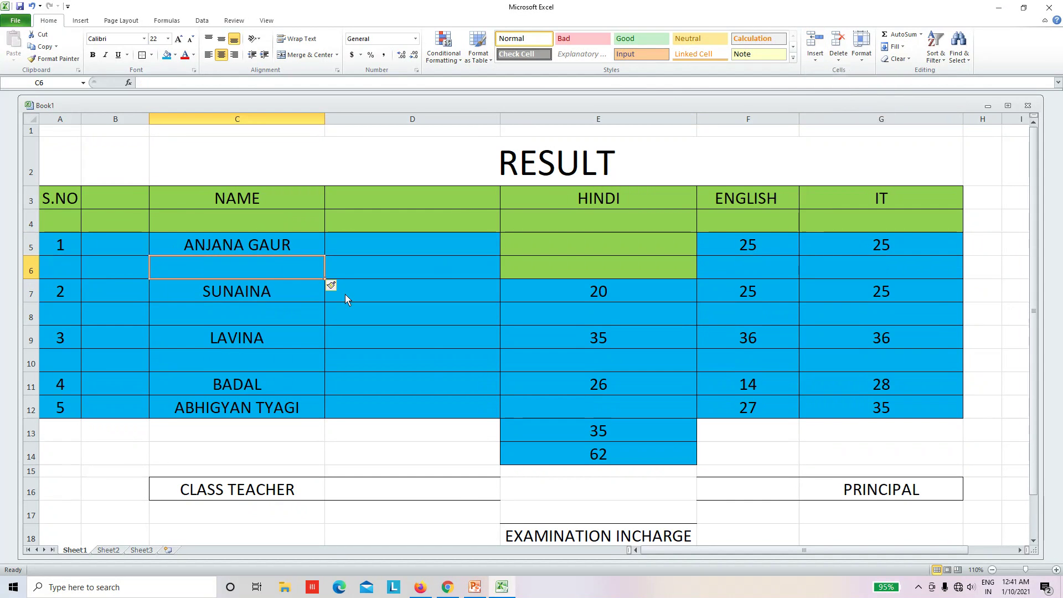
{"action": "key", "text": "Down"}
{"action": "key", "text": "Down"}
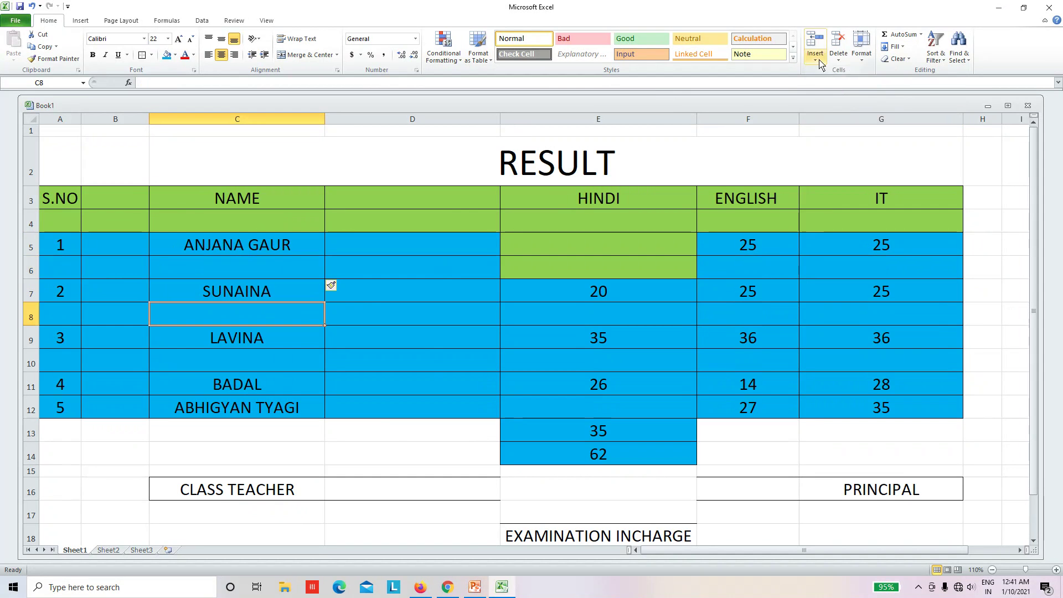
Step: Insert a sheet column just before NAME from the LAVINA cell
{"action": "left_click", "coordinate": [820, 65]}
{"action": "key", "text": "Escape"}
{"action": "left_click", "coordinate": [171, 340]}
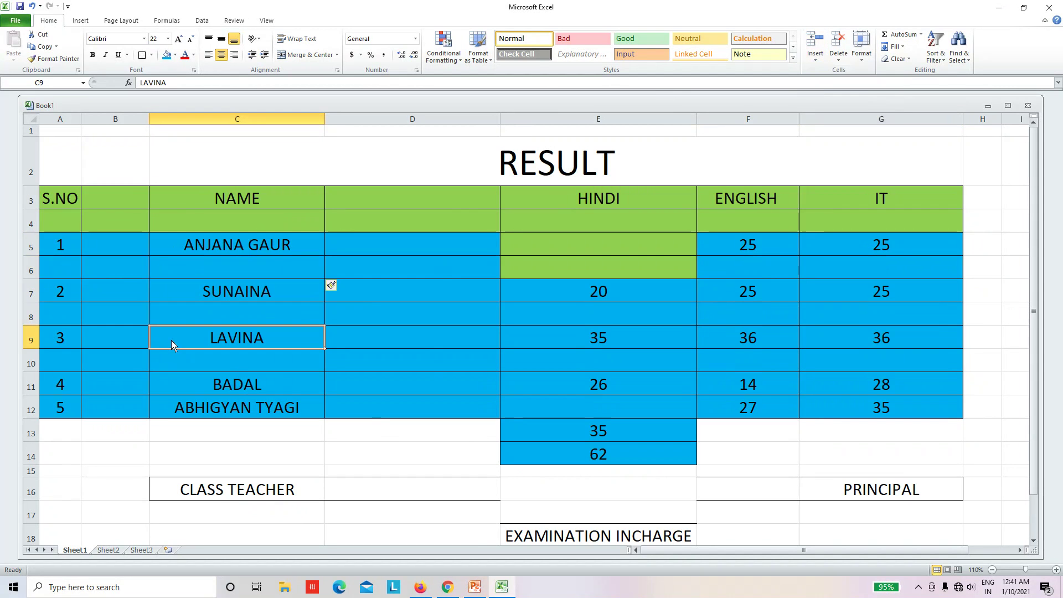
{"action": "left_click", "coordinate": [817, 64]}
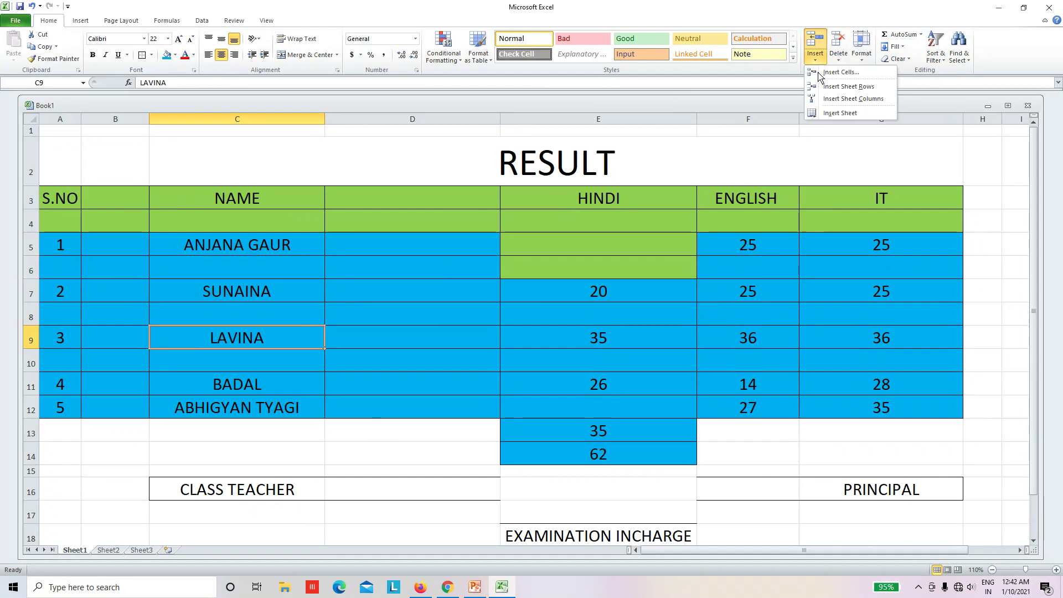
{"action": "left_click", "coordinate": [837, 101]}
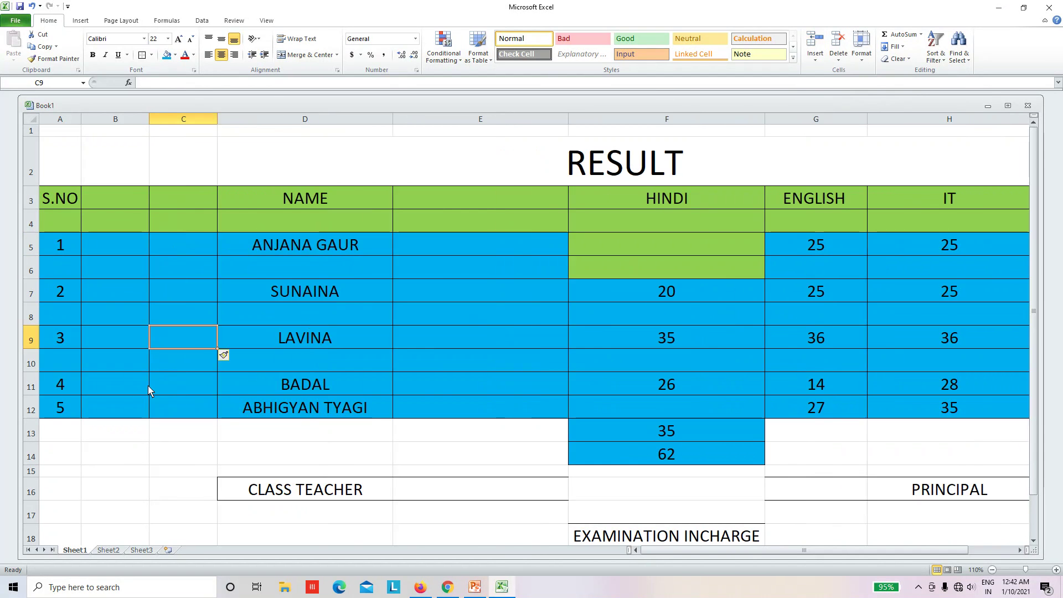
{"action": "left_click", "coordinate": [235, 362]}
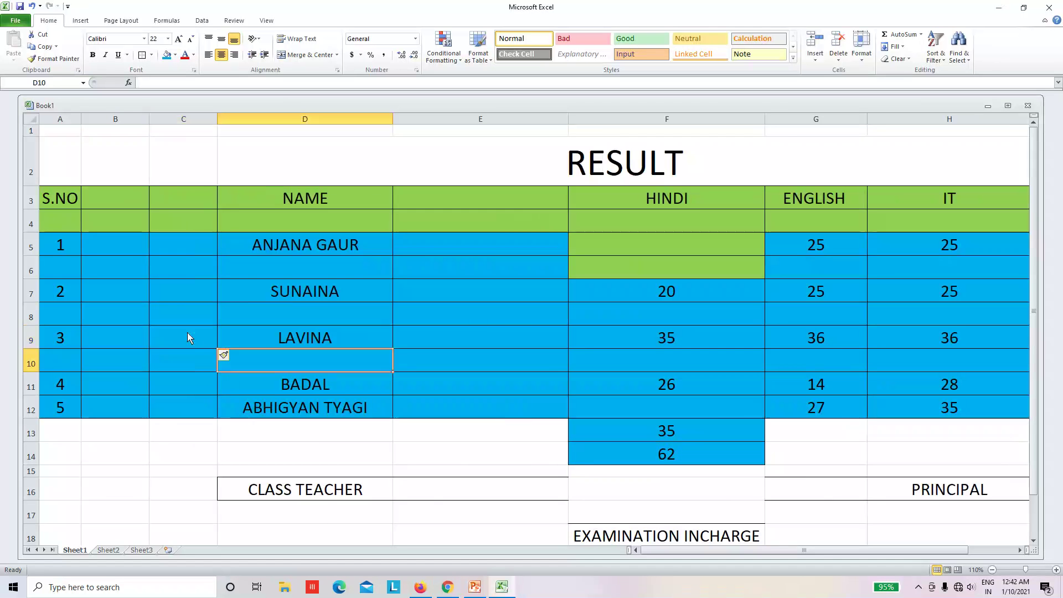
{"action": "left_click", "coordinate": [263, 340]}
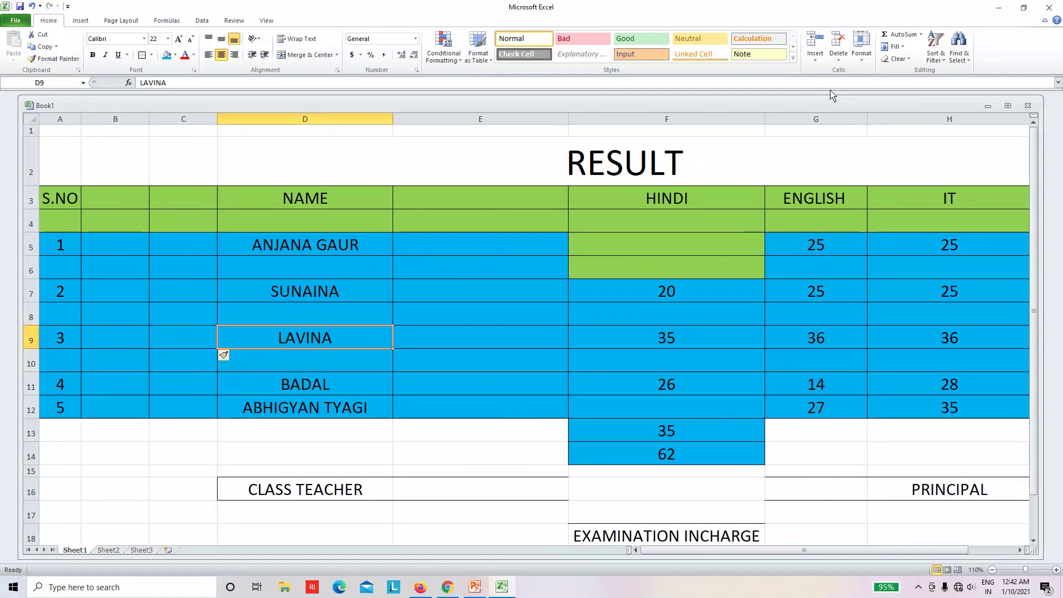
{"action": "left_click", "coordinate": [815, 56]}
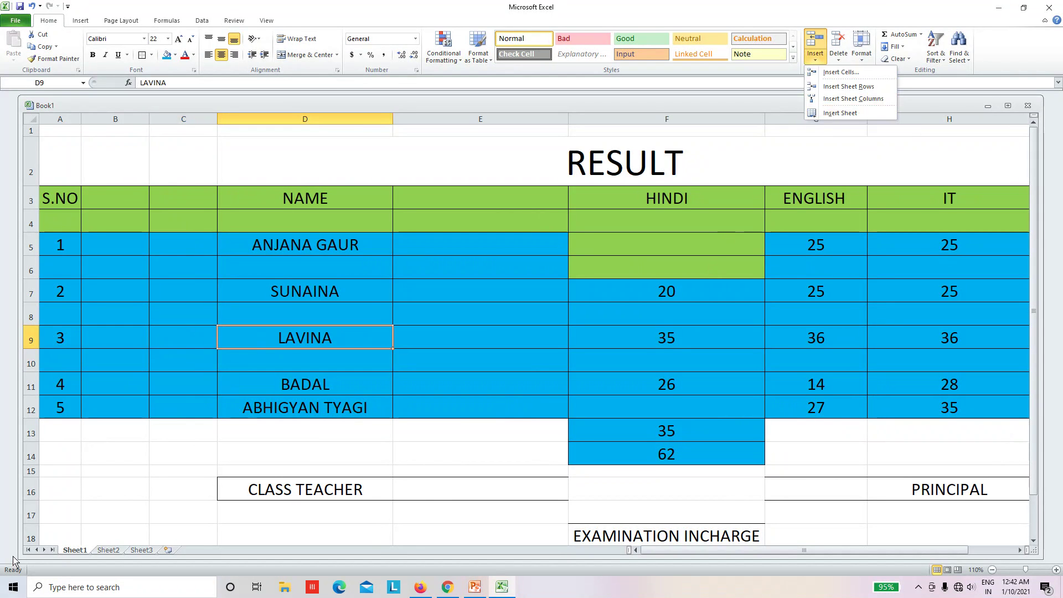
{"action": "left_click", "coordinate": [107, 550]}
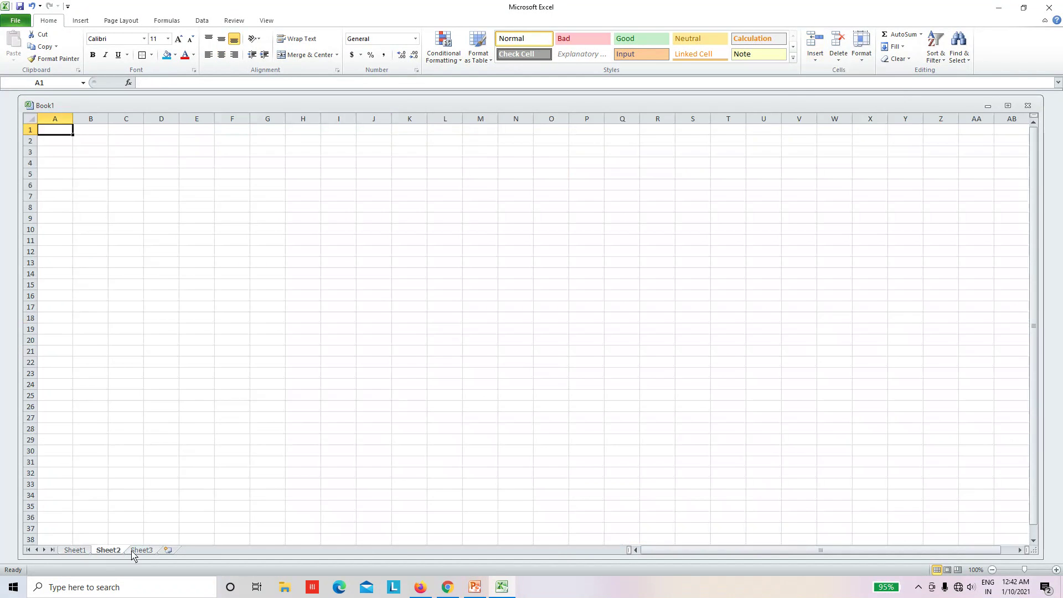
{"action": "left_click", "coordinate": [141, 550]}
{"action": "left_click", "coordinate": [77, 550]}
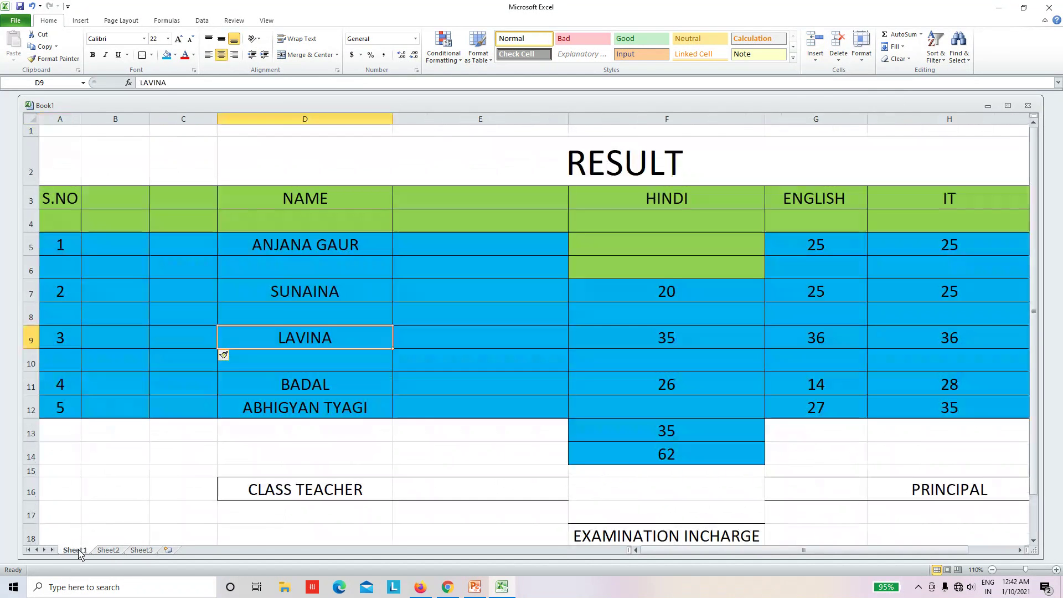
{"action": "left_click", "coordinate": [293, 440]}
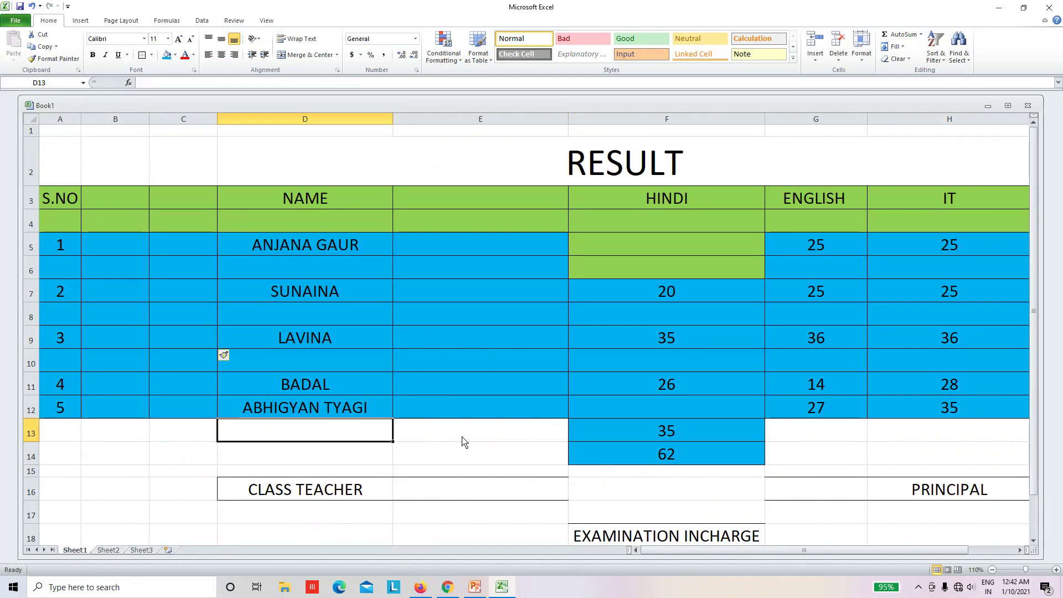
{"action": "left_click", "coordinate": [463, 438]}
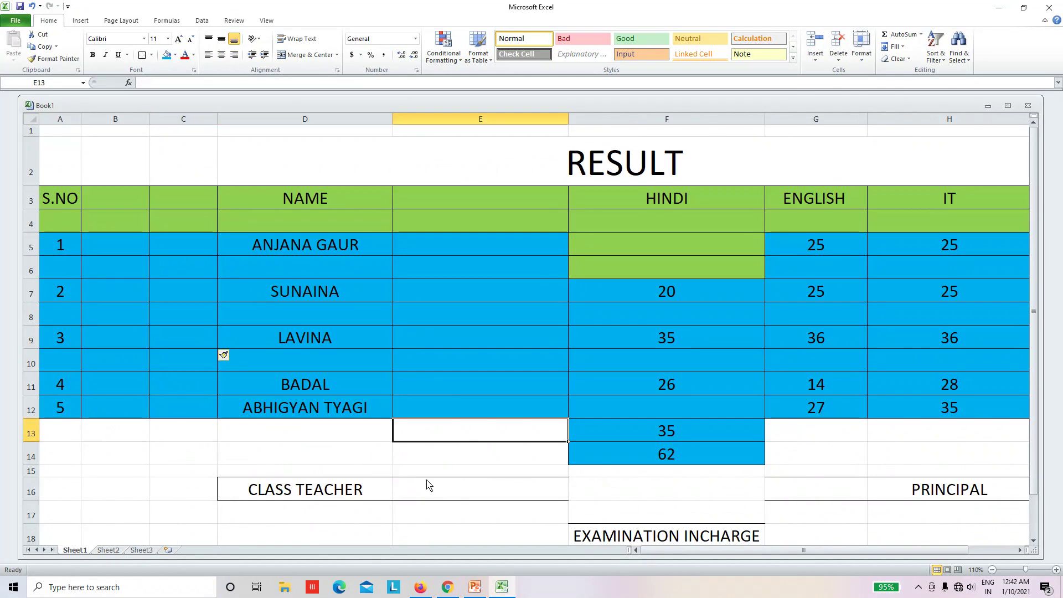
{"action": "left_click", "coordinate": [108, 549]}
{"action": "left_click", "coordinate": [272, 350]}
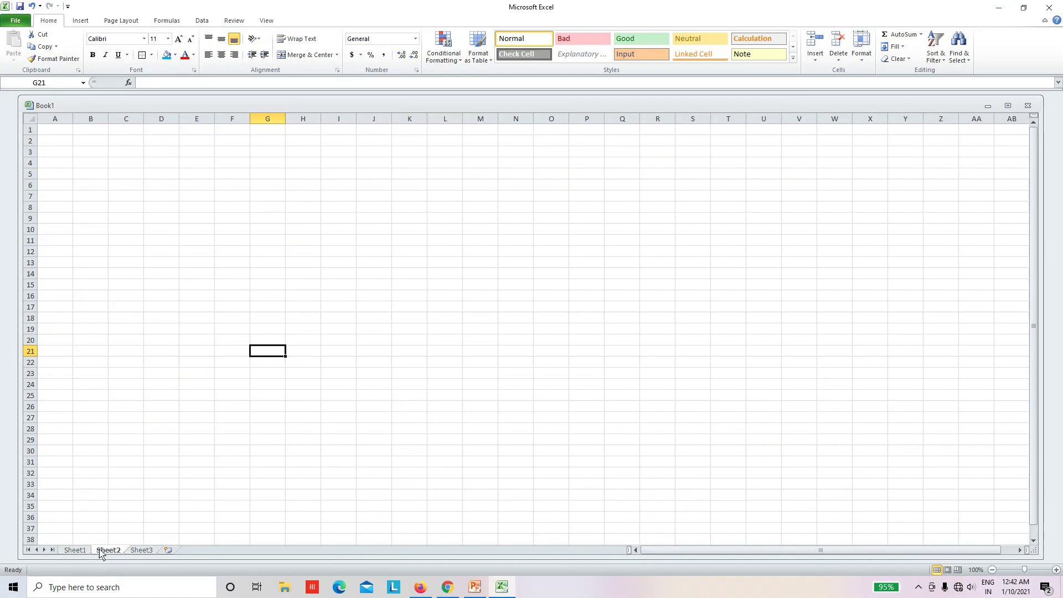
{"action": "left_click", "coordinate": [148, 551]}
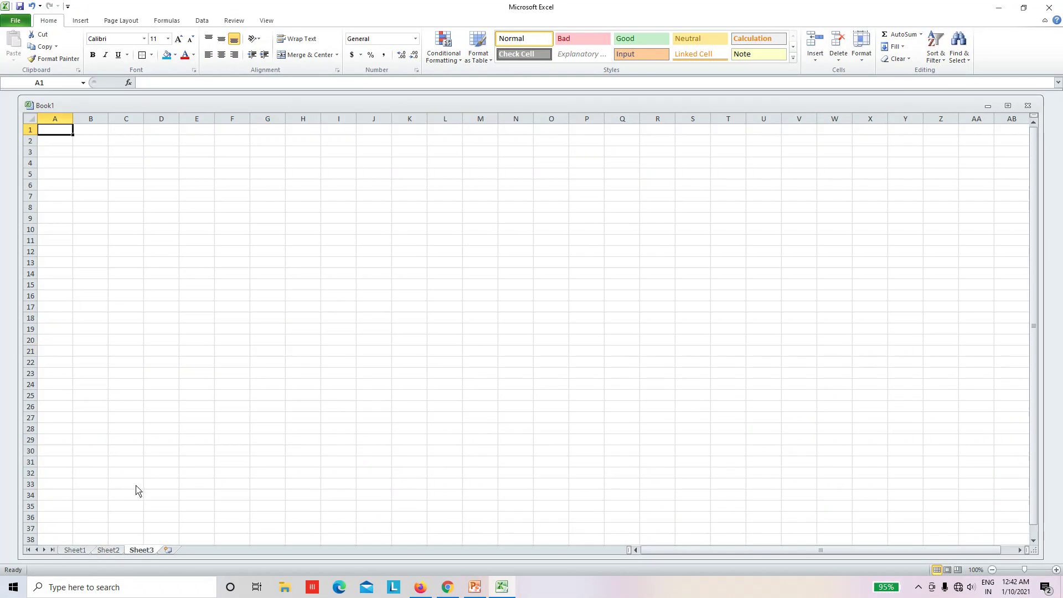
{"action": "left_click", "coordinate": [73, 549]}
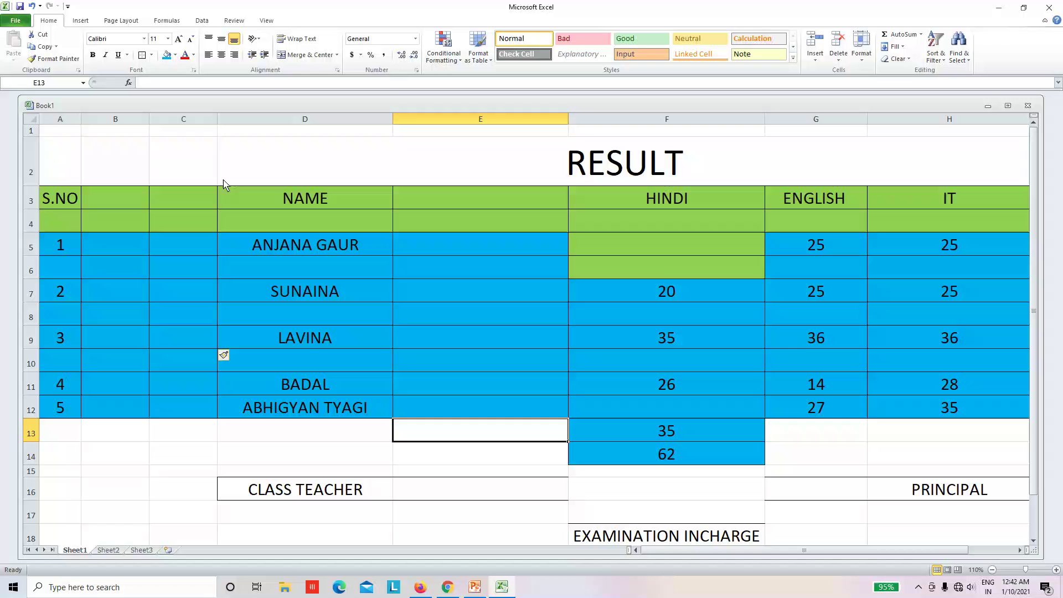
Step: Insert a new blank worksheet, Sheet5, into the workbook
{"action": "left_click", "coordinate": [666, 365]}
{"action": "left_click", "coordinate": [499, 357]}
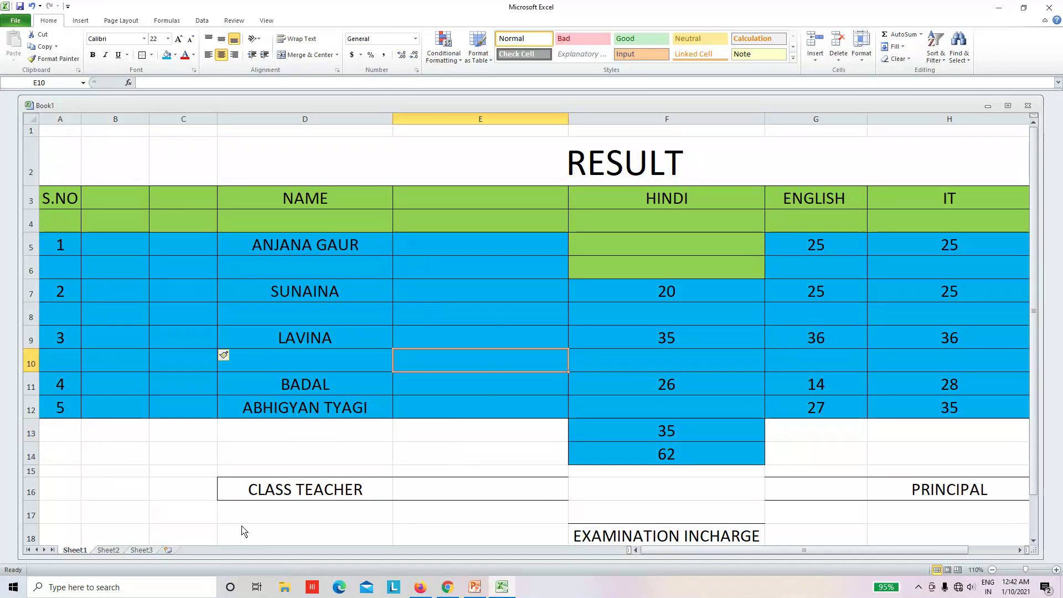
{"action": "left_click", "coordinate": [513, 224]}
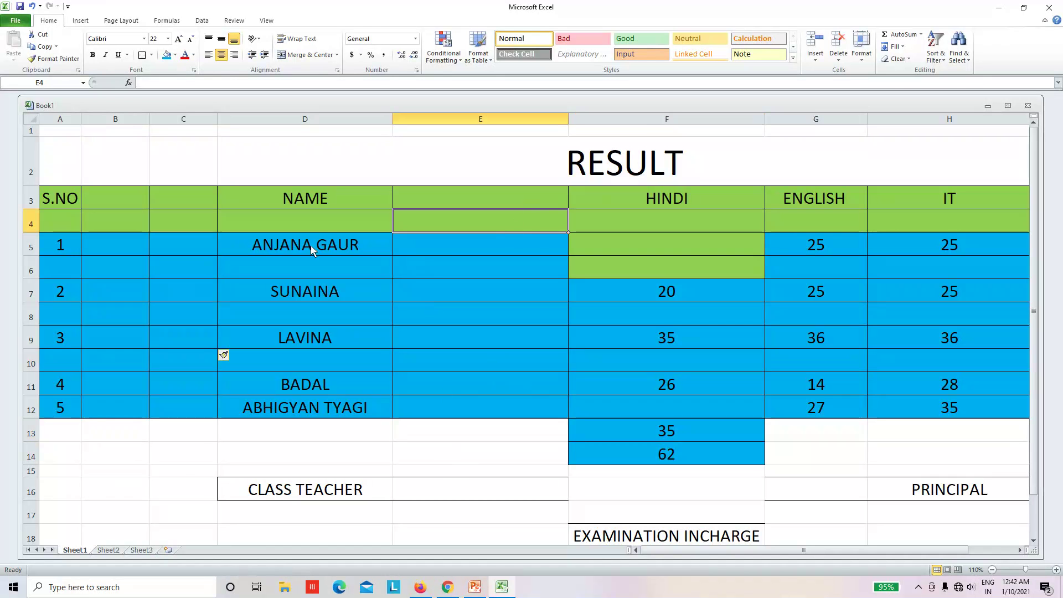
{"action": "left_click", "coordinate": [817, 55]}
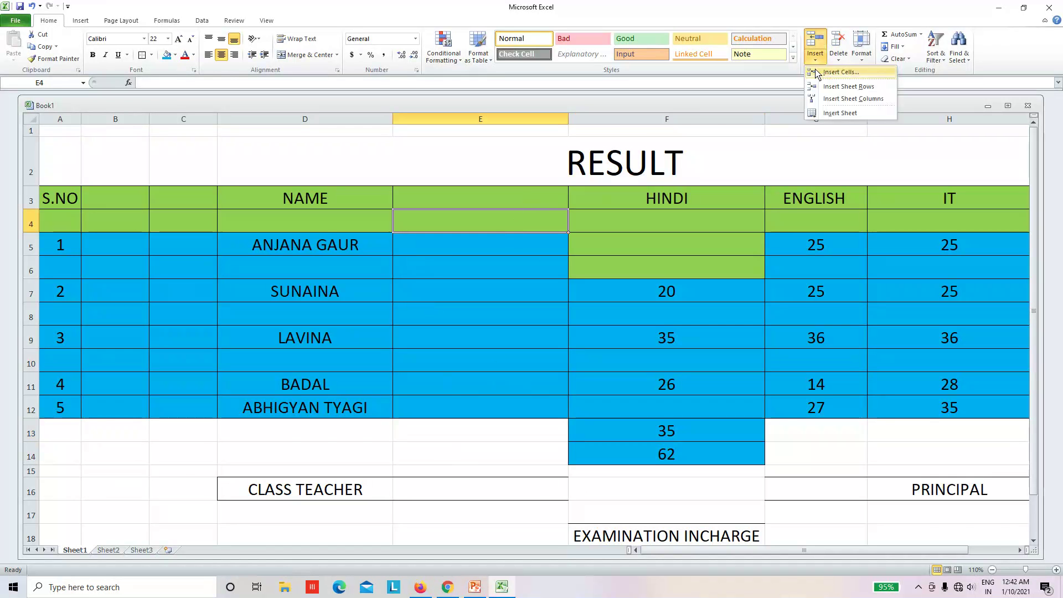
{"action": "left_click", "coordinate": [835, 114]}
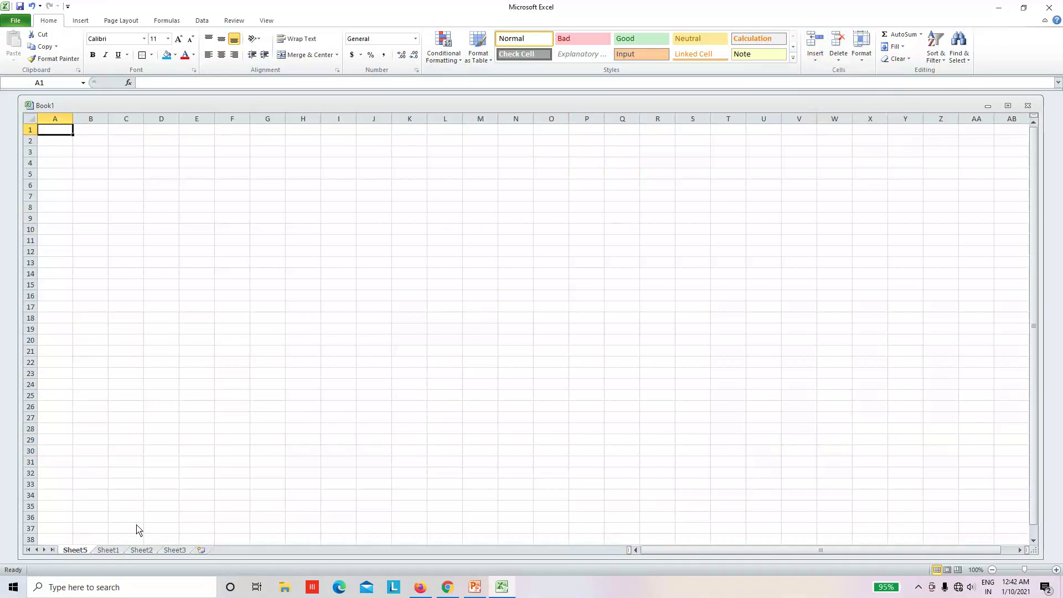
Step: Flip through Sheet1 and Sheet2, ending on the empty Sheet3
{"action": "left_click", "coordinate": [108, 550]}
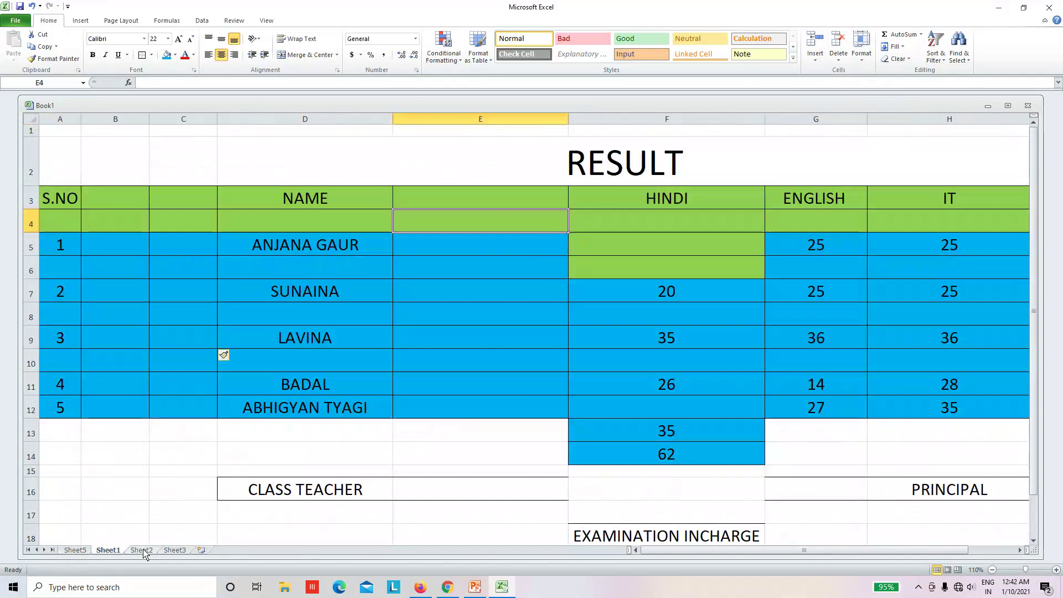
{"action": "left_click", "coordinate": [142, 550]}
{"action": "left_click", "coordinate": [175, 550]}
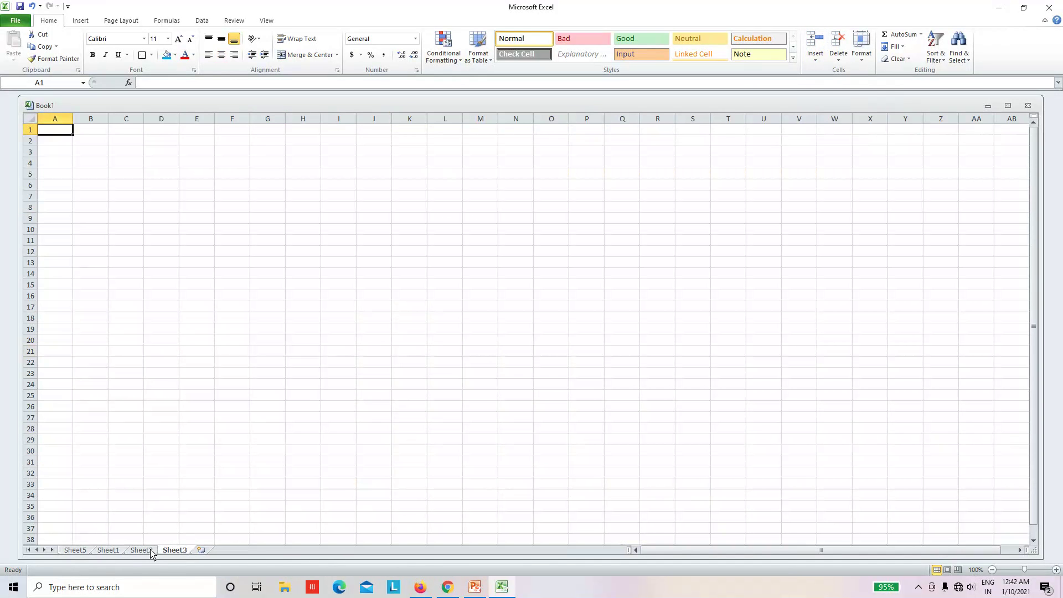
Step: Delete the blank Sheet5 worksheet
{"action": "left_click", "coordinate": [73, 550]}
{"action": "right_click", "coordinate": [78, 554]}
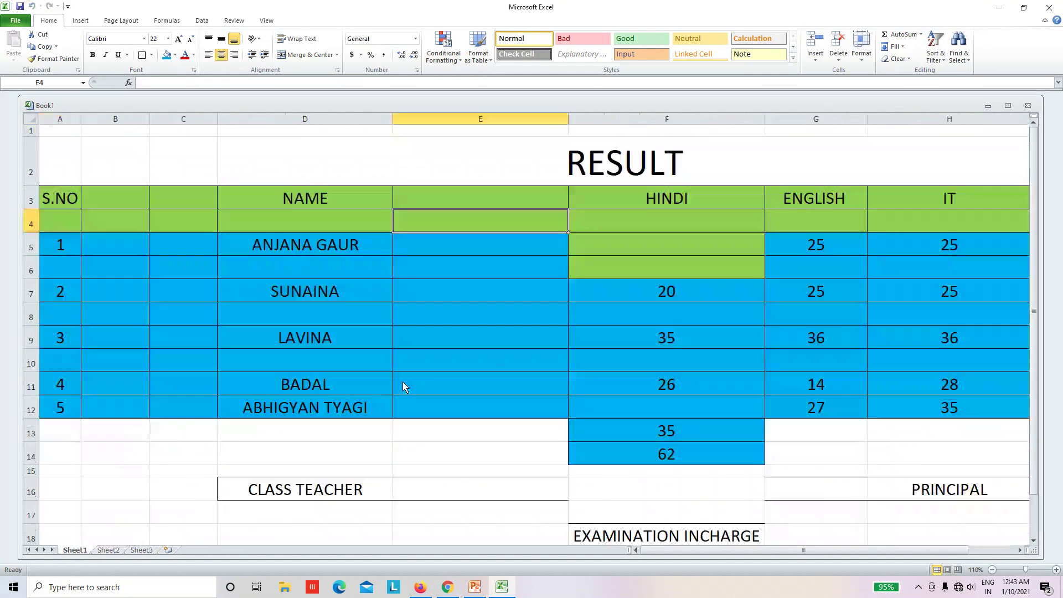
{"action": "left_click", "coordinate": [410, 385]}
{"action": "scroll", "coordinate": [390, 365], "scroll_direction": "down", "scroll_amount": 5}
{"action": "scroll", "coordinate": [356, 393], "scroll_direction": "up", "scroll_amount": 5}
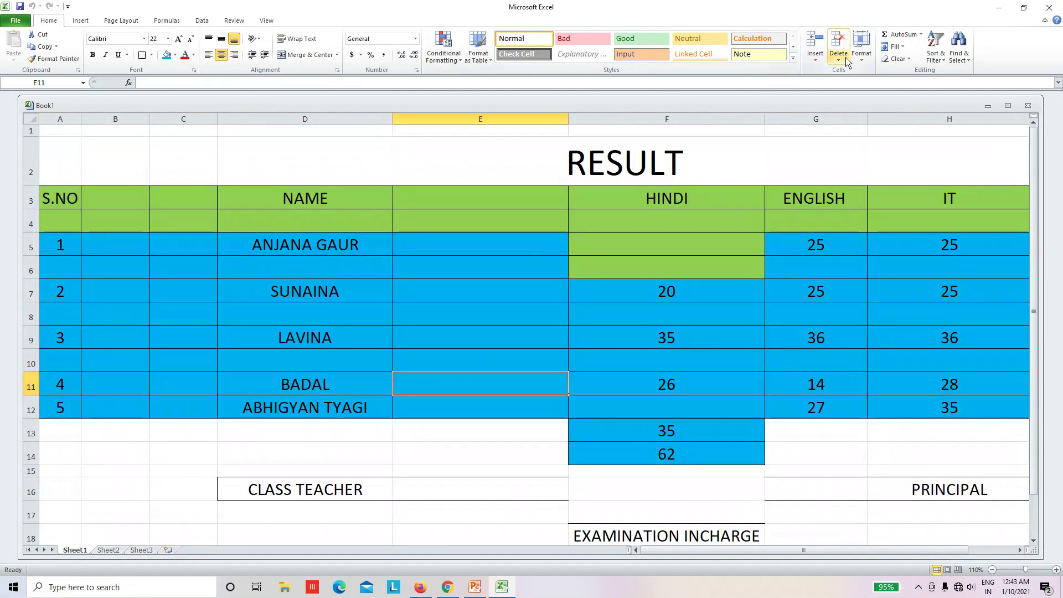
Step: Delete the empty column E between NAME and HINDI
{"action": "left_click", "coordinate": [576, 322]}
{"action": "left_click", "coordinate": [374, 119]}
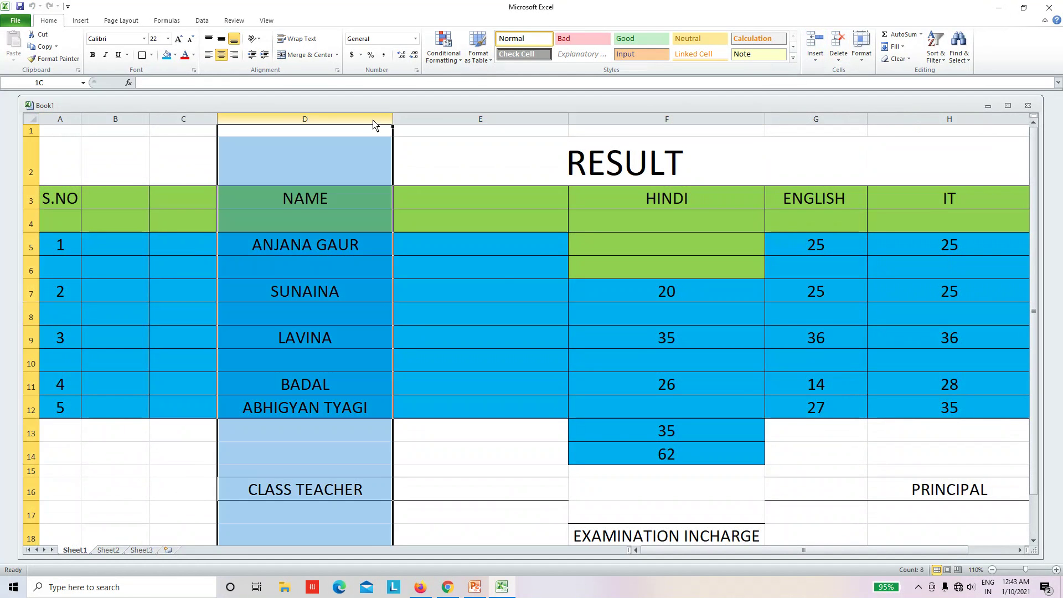
{"action": "left_click", "coordinate": [498, 119]}
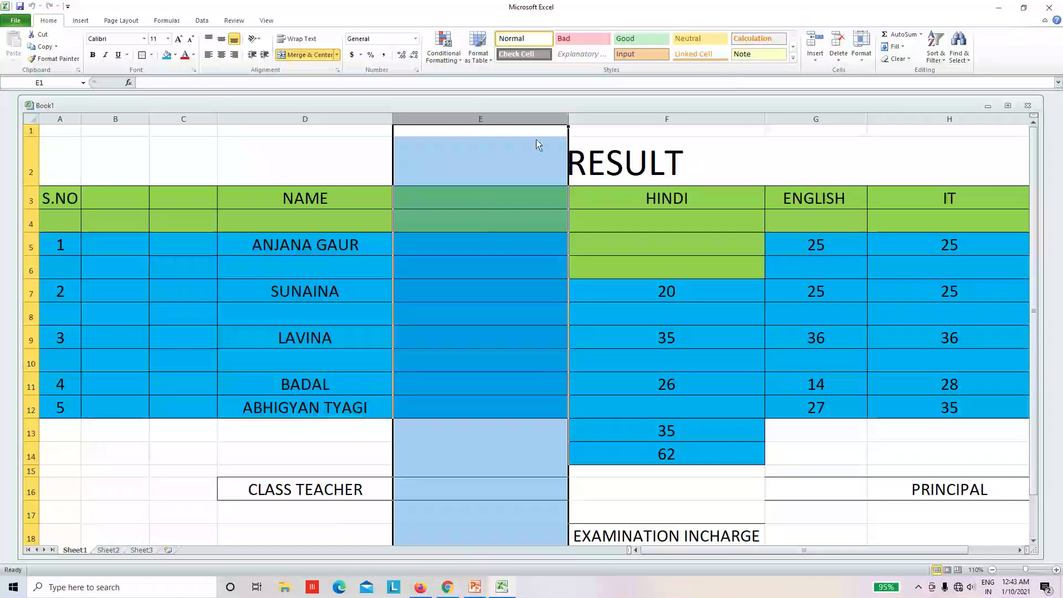
{"action": "left_click", "coordinate": [838, 41]}
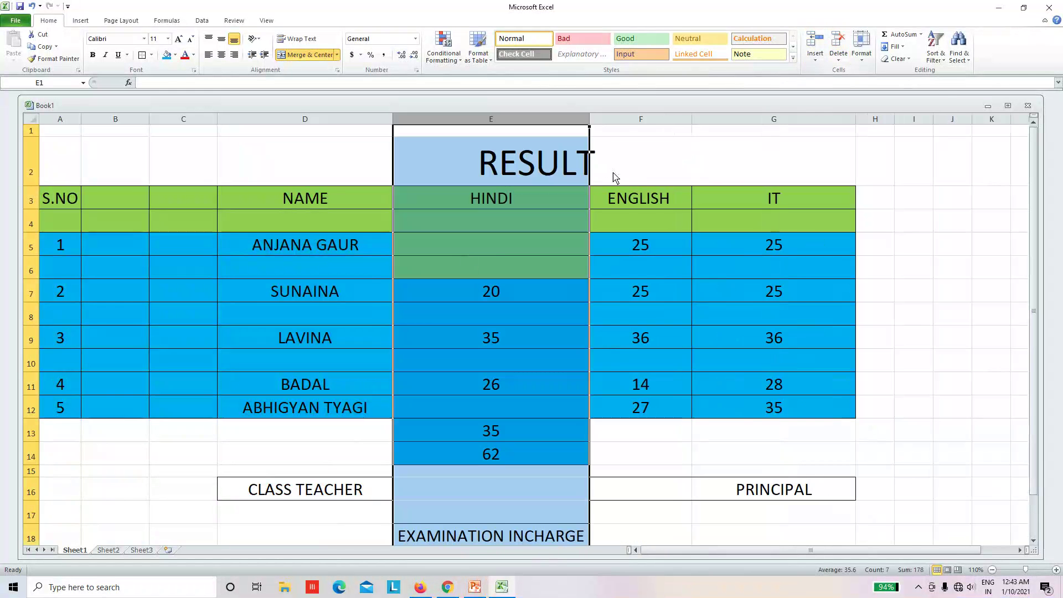
Step: Delete the remaining empty columns between S.NO and NAME
{"action": "left_click", "coordinate": [185, 120]}
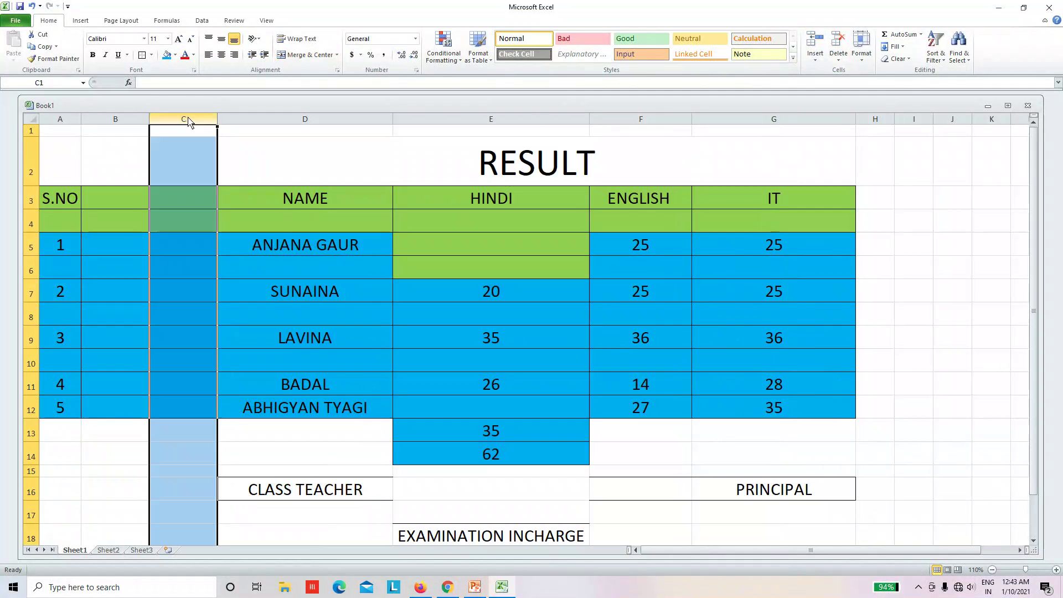
{"action": "left_click", "coordinate": [839, 58]}
{"action": "left_click", "coordinate": [867, 73]}
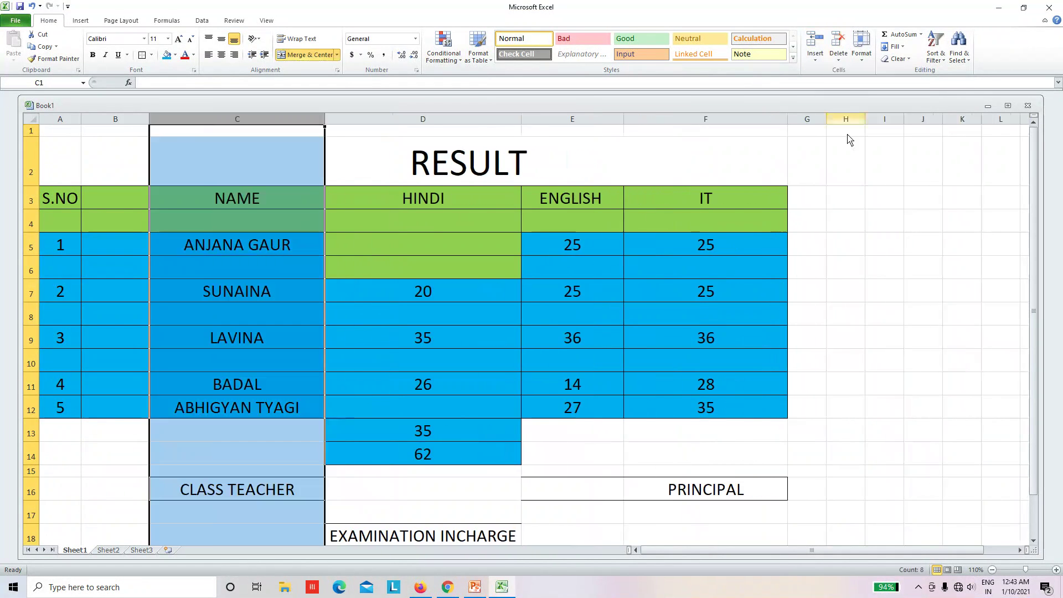
{"action": "left_click", "coordinate": [121, 120]}
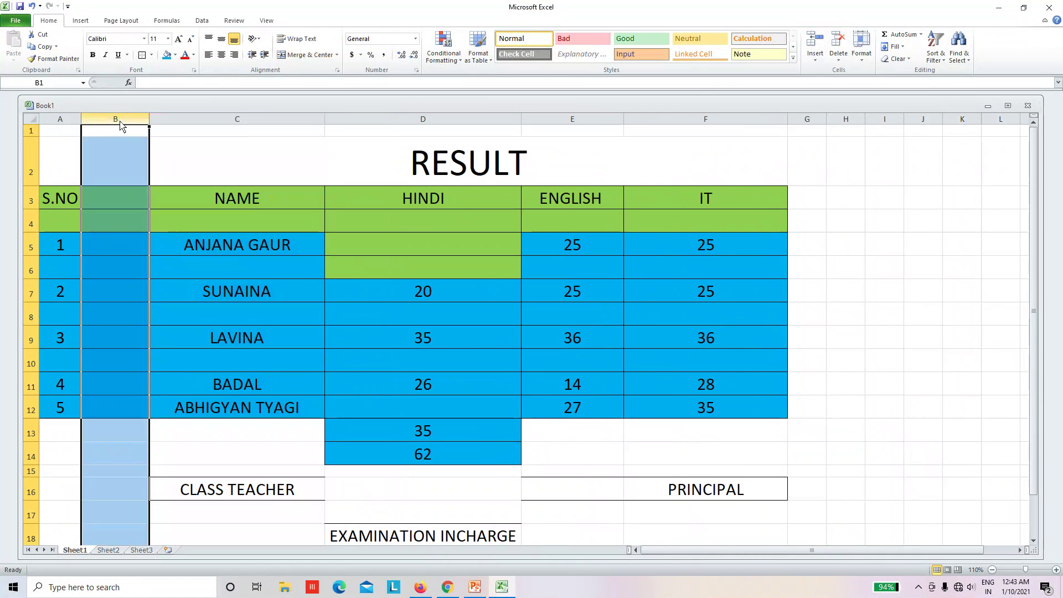
{"action": "left_click", "coordinate": [844, 60]}
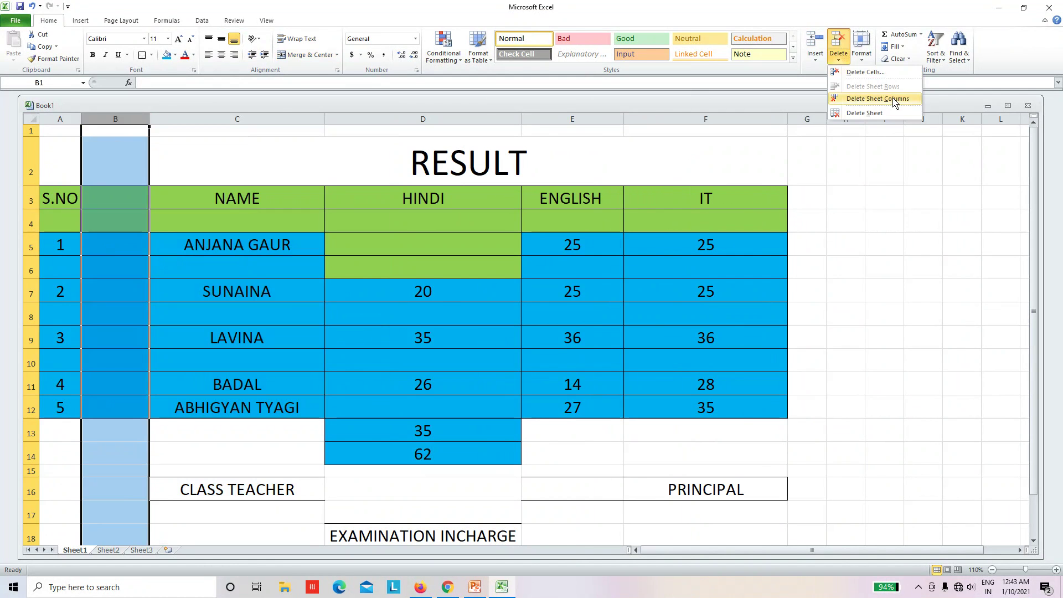
{"action": "left_click", "coordinate": [876, 98]}
Step: Select the IT column and open Delete options, then cancel without deleting
{"action": "left_click", "coordinate": [501, 337]}
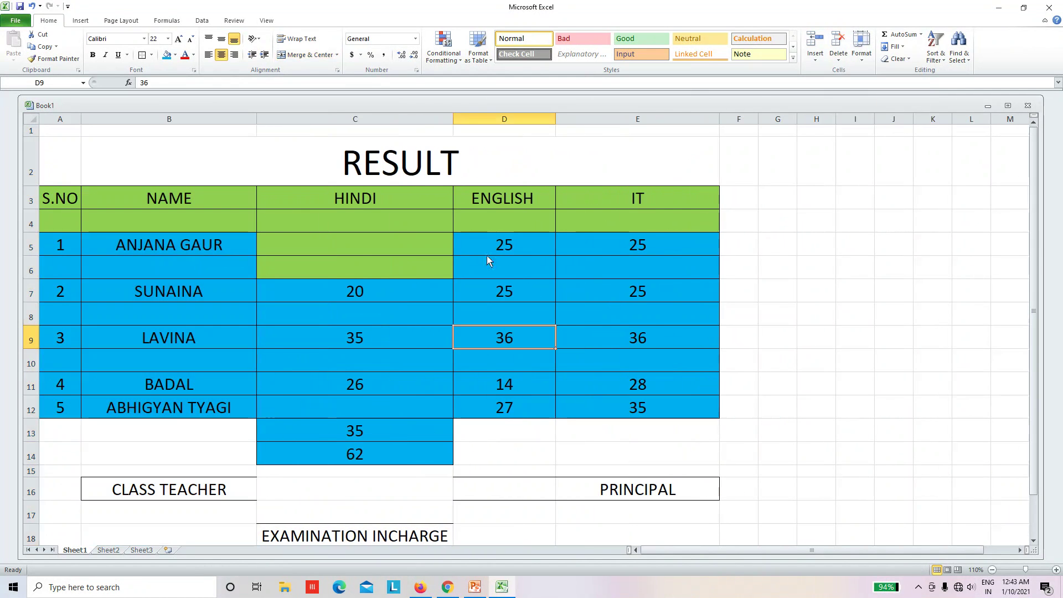
{"action": "left_click", "coordinate": [545, 119]}
{"action": "left_click", "coordinate": [642, 119]}
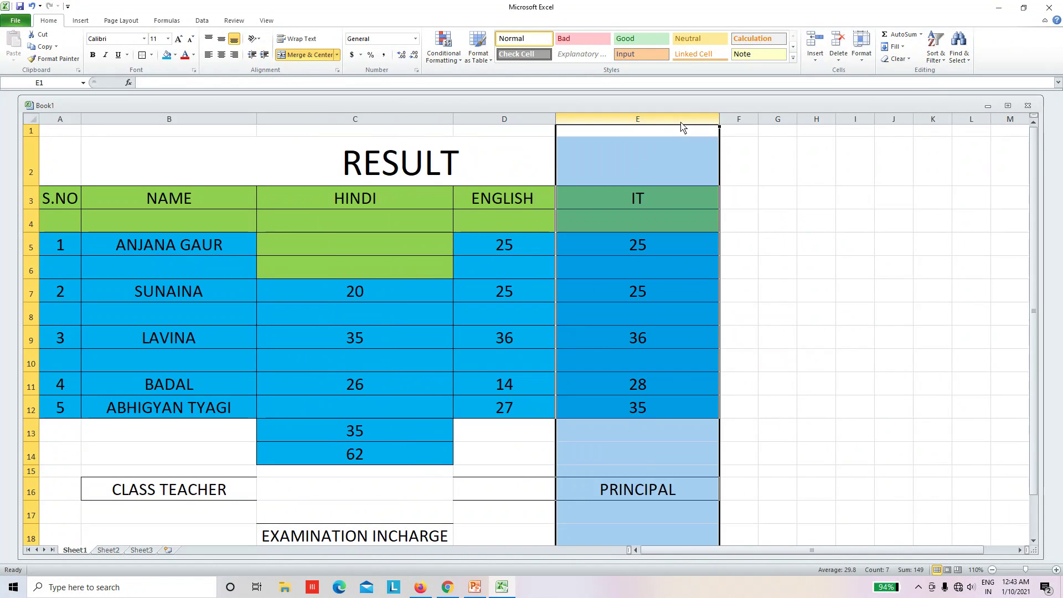
{"action": "left_click", "coordinate": [840, 58]}
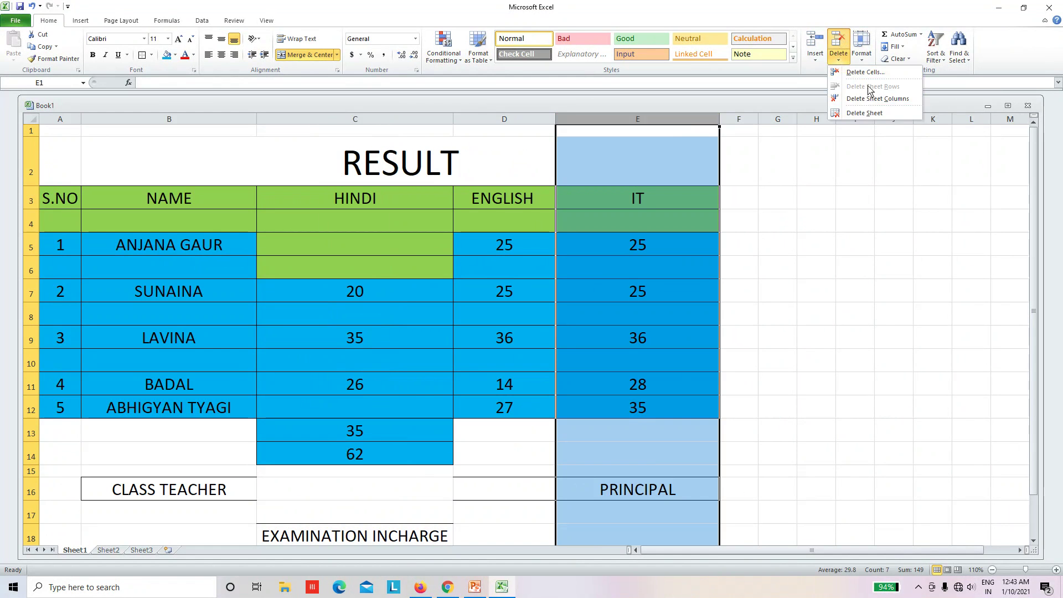
{"action": "key", "text": "Escape"}
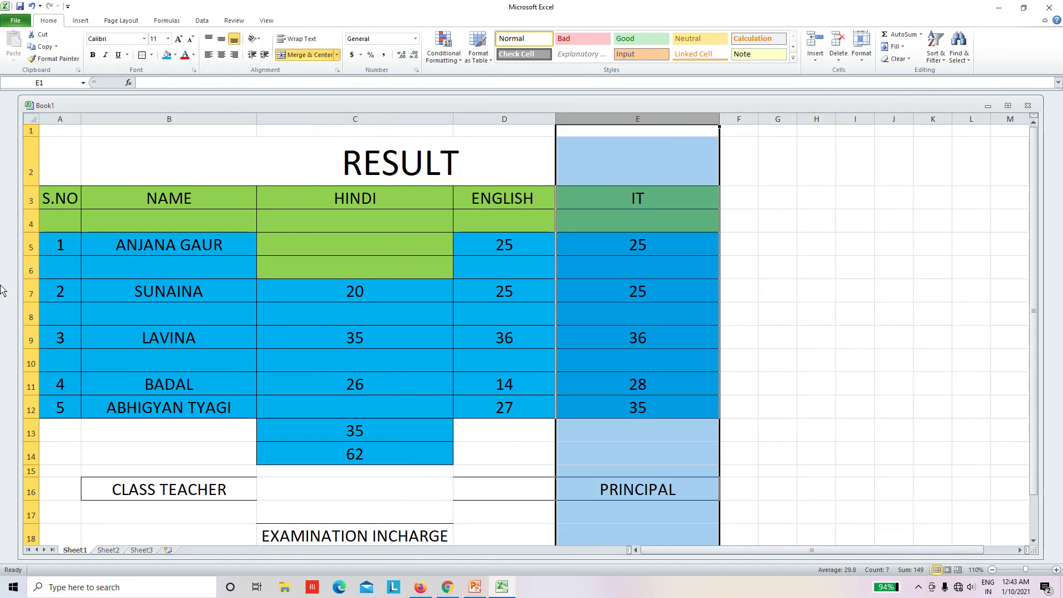
{"action": "left_click", "coordinate": [31, 226]}
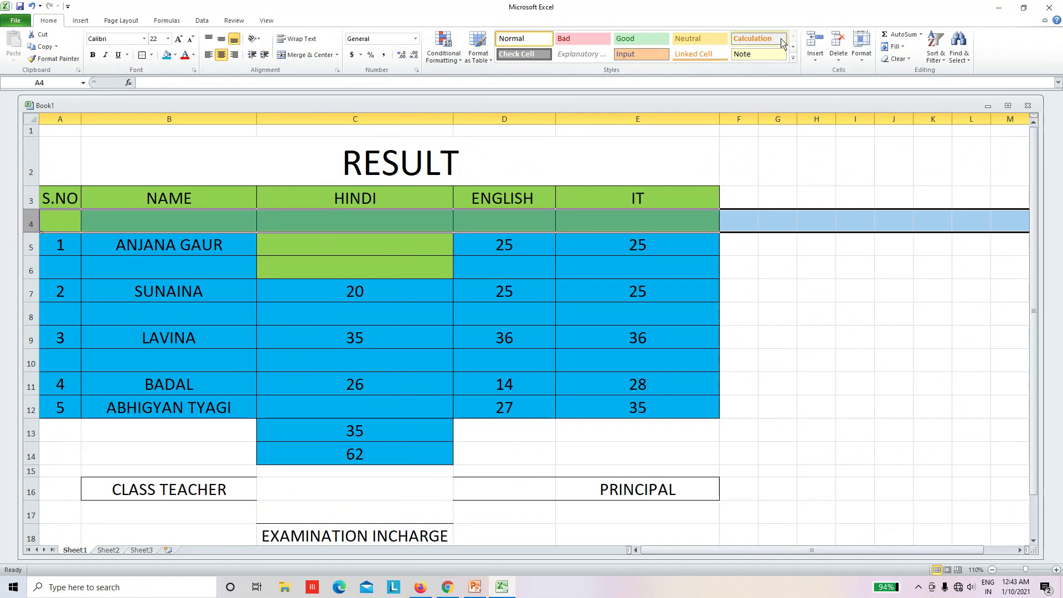
{"action": "left_click", "coordinate": [839, 62]}
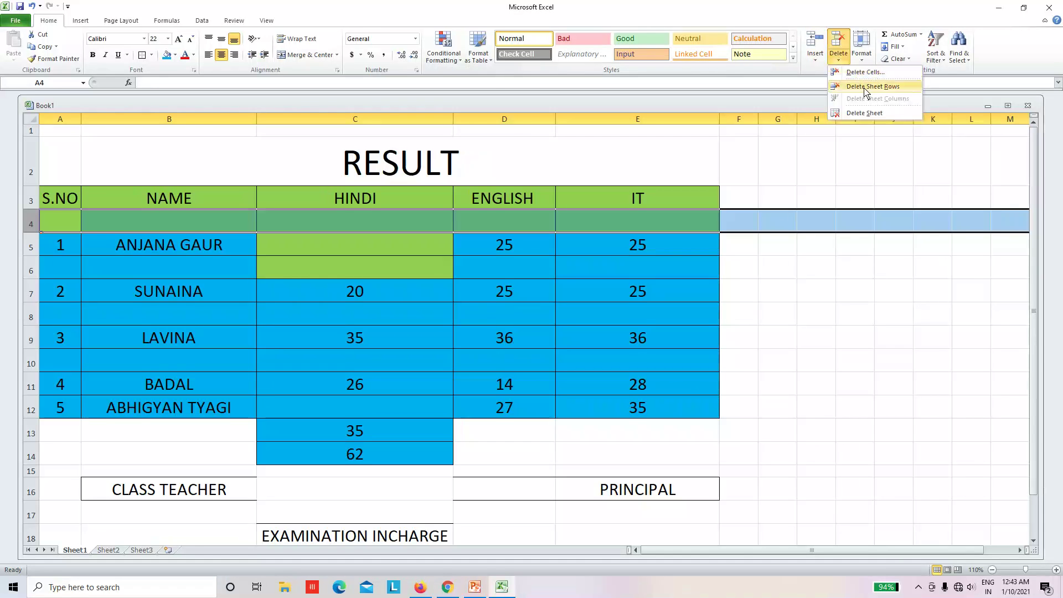
{"action": "left_click", "coordinate": [862, 94]}
{"action": "left_click", "coordinate": [480, 334]}
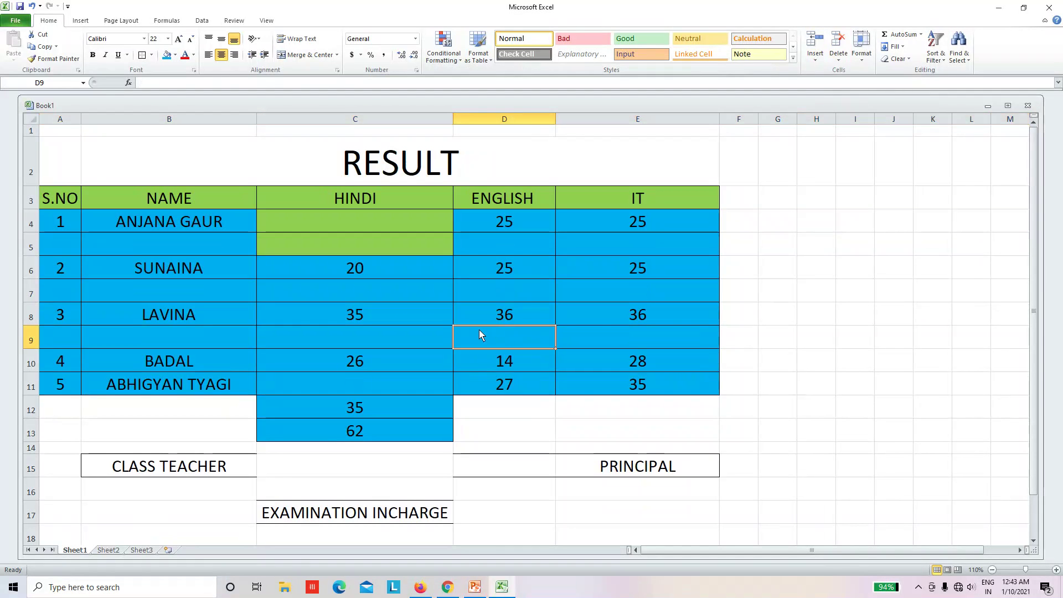
{"action": "left_click", "coordinate": [701, 360]}
{"action": "left_click", "coordinate": [591, 380]}
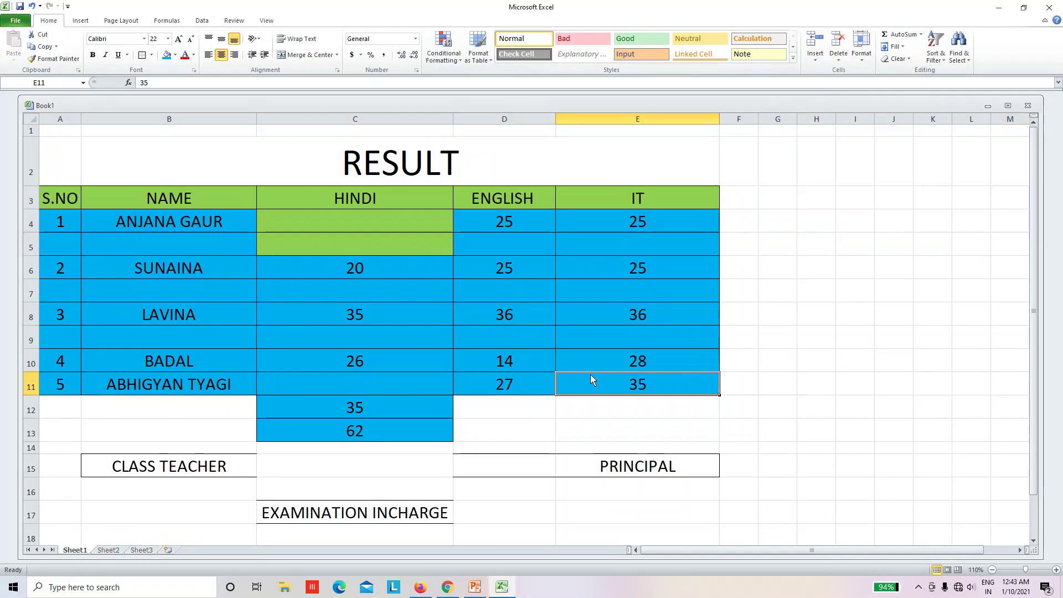
{"action": "left_click", "coordinate": [838, 59]}
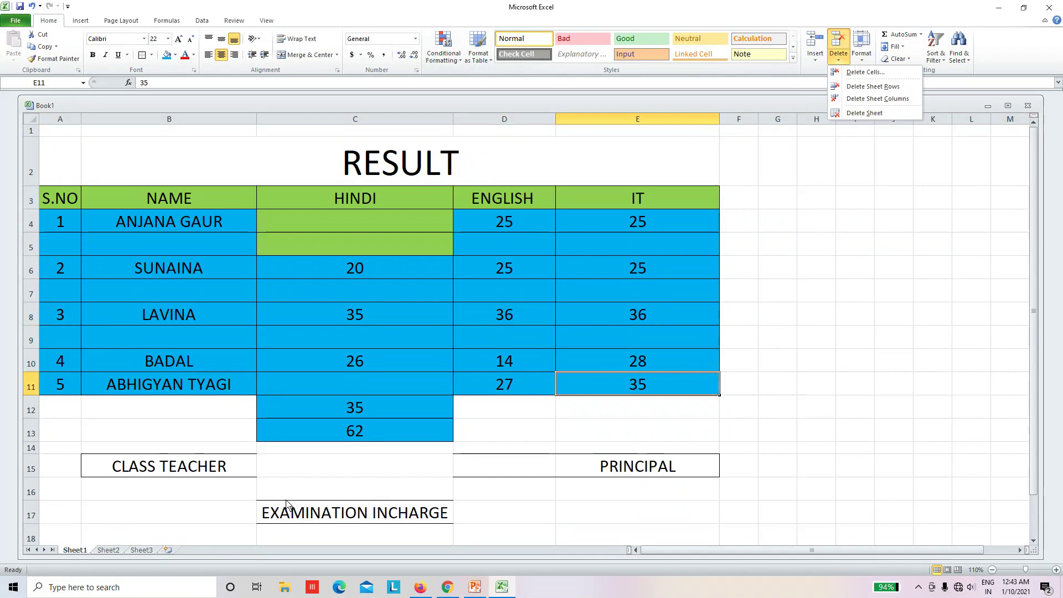
Step: Delete the empty Sheet2 and Sheet3 worksheets one after the other
{"action": "left_click", "coordinate": [108, 550]}
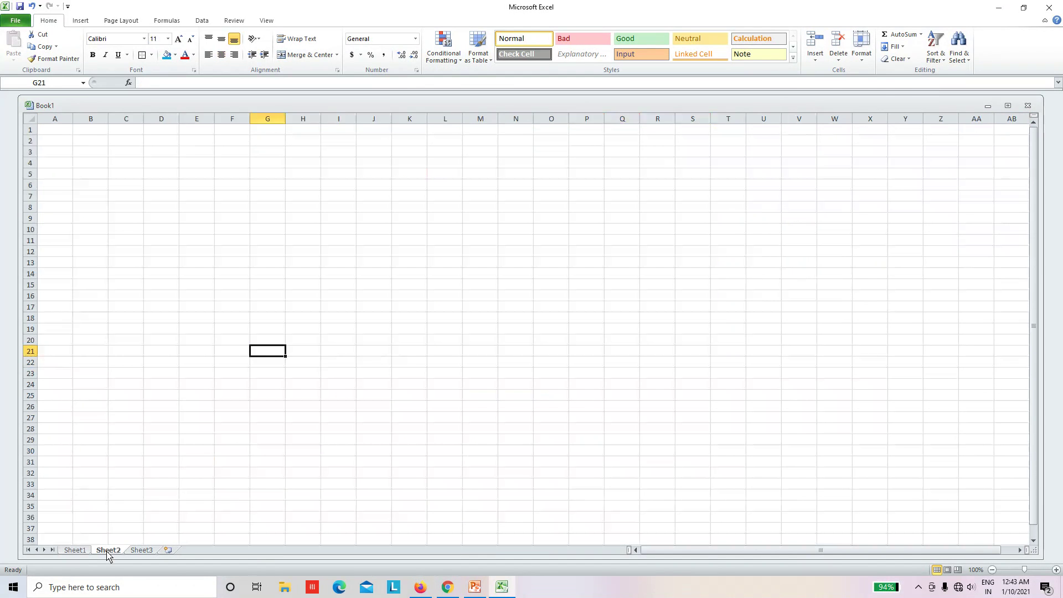
{"action": "left_click", "coordinate": [837, 60]}
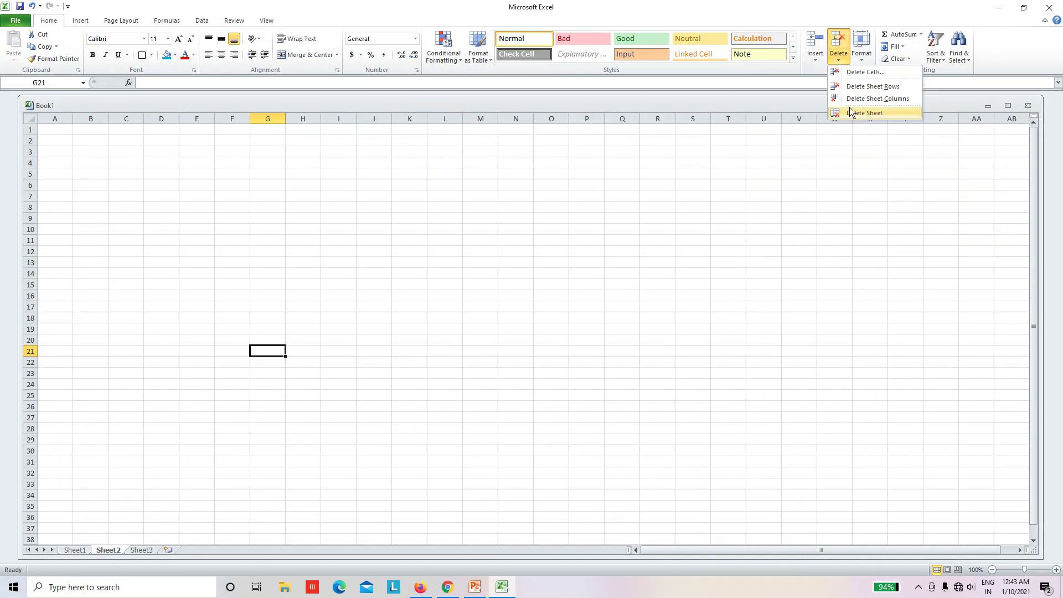
{"action": "left_click", "coordinate": [855, 113]}
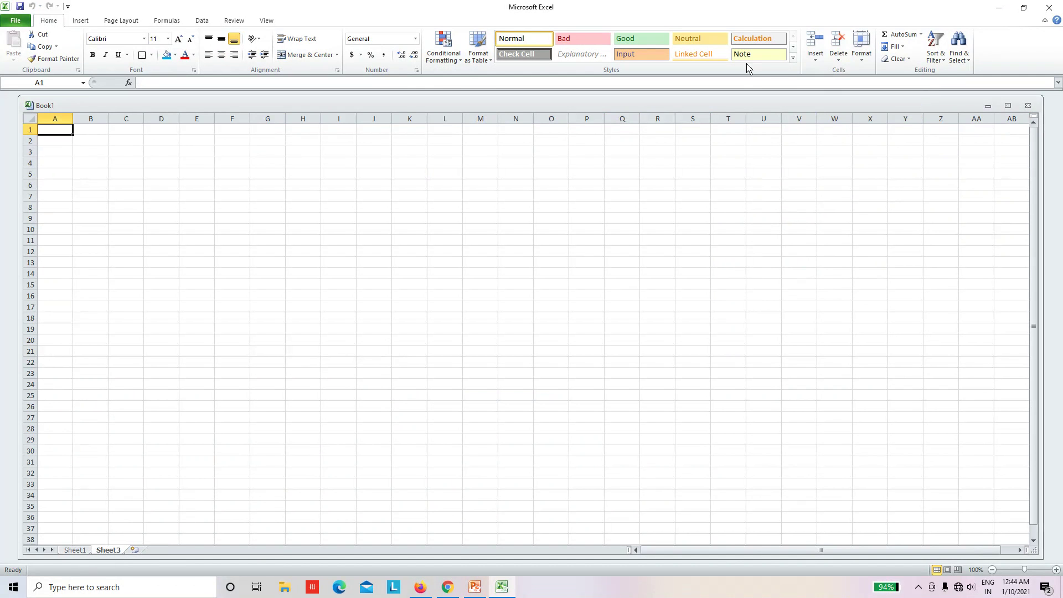
{"action": "left_click", "coordinate": [838, 60]}
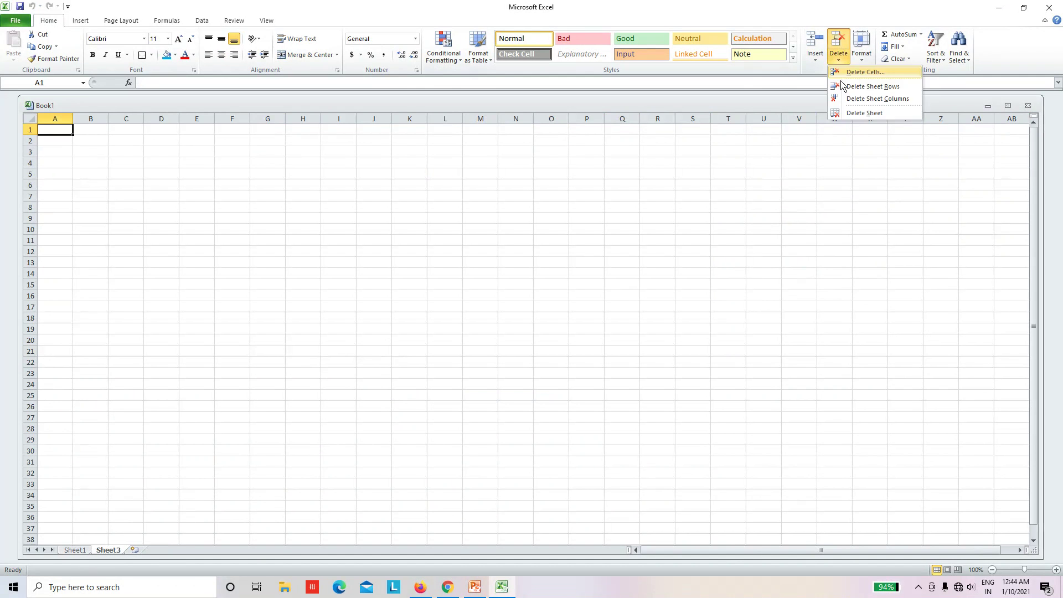
{"action": "left_click", "coordinate": [855, 114]}
{"action": "left_click", "coordinate": [462, 405]}
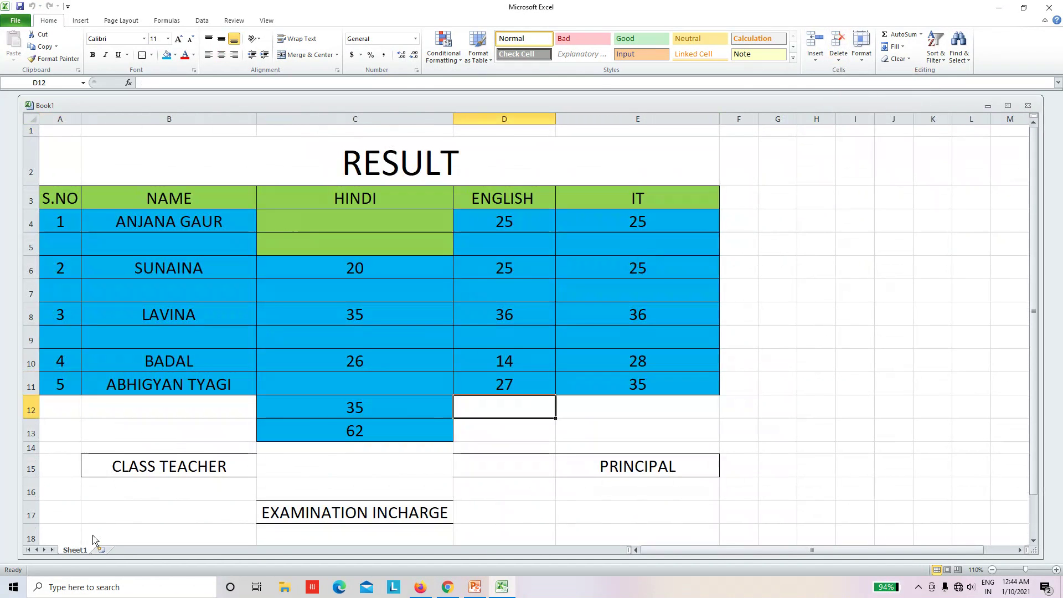
{"action": "left_click", "coordinate": [802, 228]}
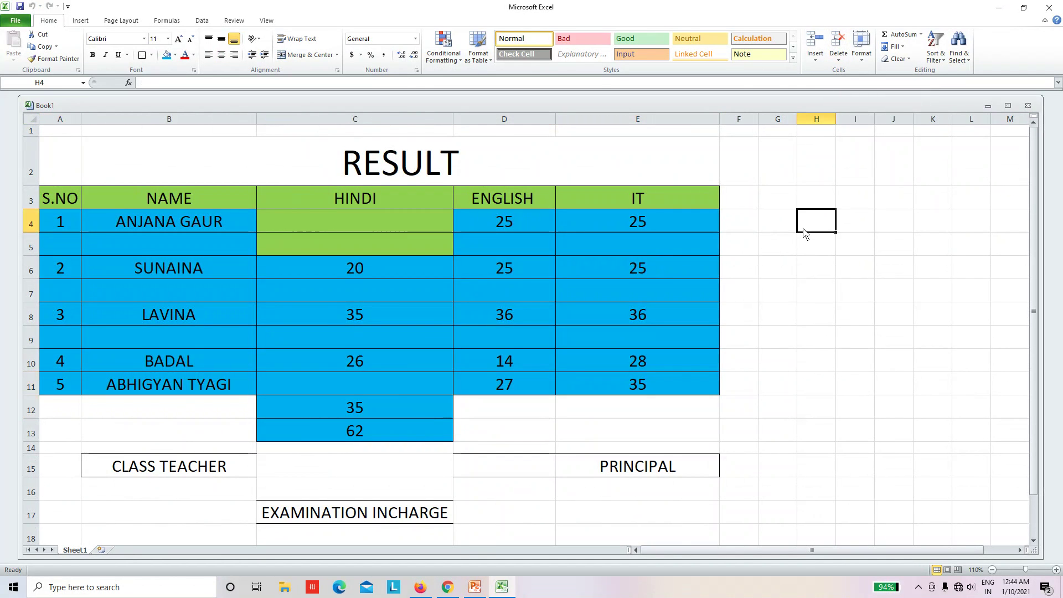
{"action": "left_click", "coordinate": [867, 58]}
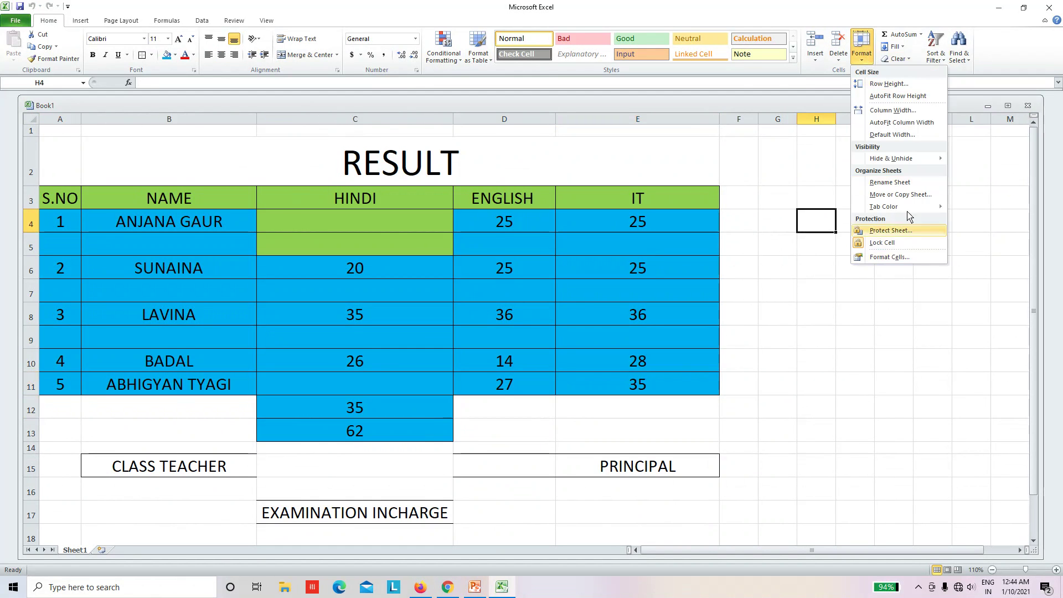
{"action": "left_click", "coordinate": [138, 235]}
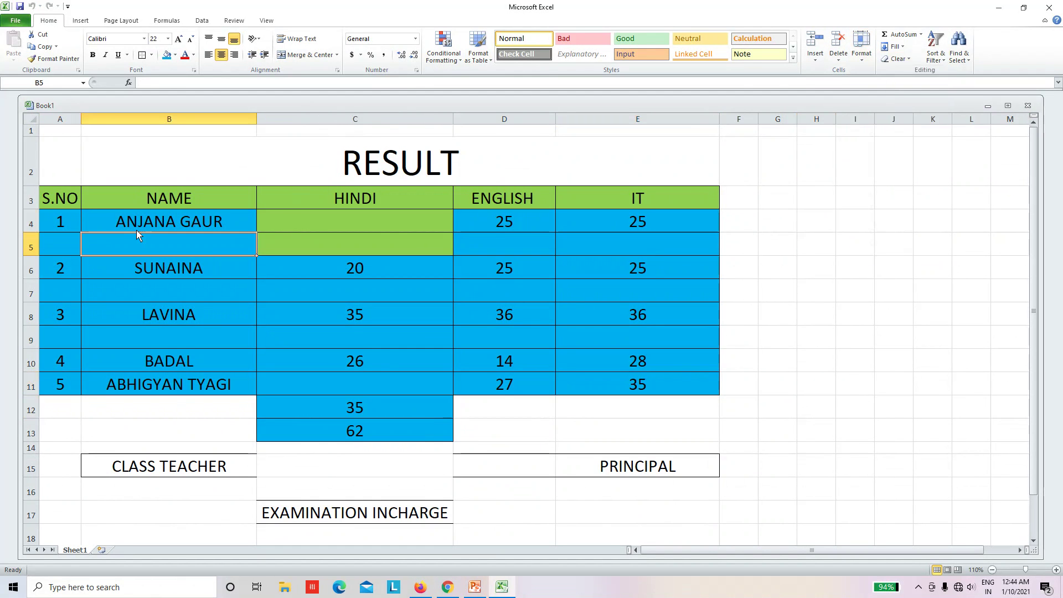
{"action": "left_click", "coordinate": [95, 226]}
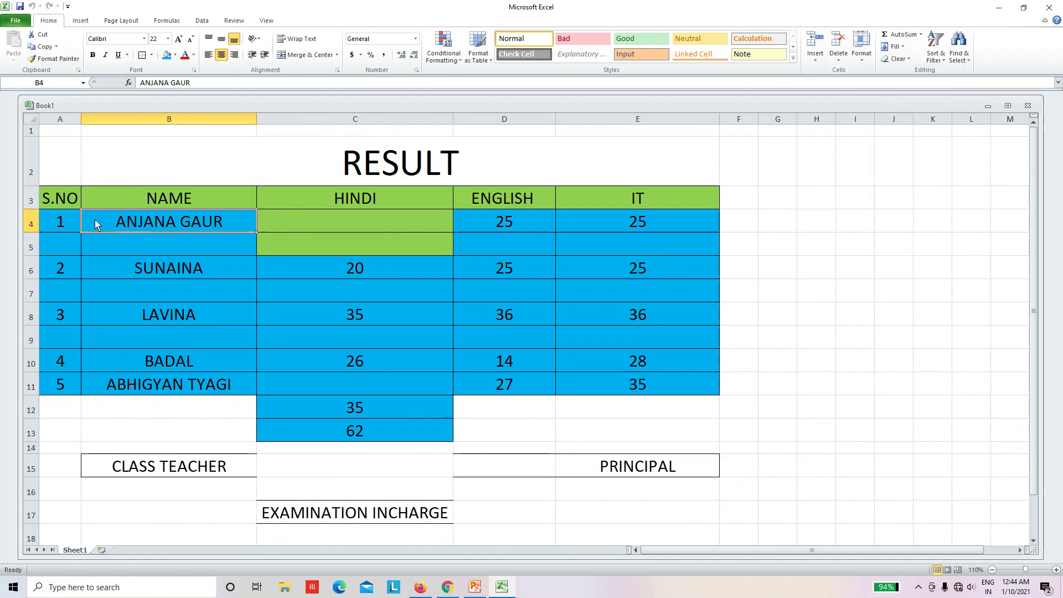
{"action": "left_click", "coordinate": [868, 58]}
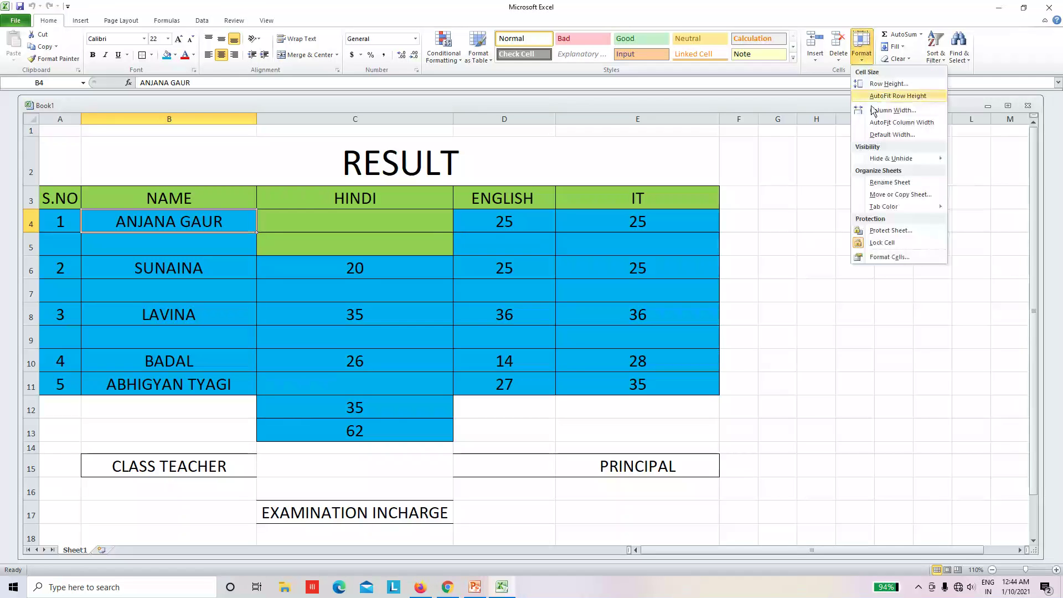
{"action": "left_click", "coordinate": [888, 84]}
{"action": "type", "text": "30"}
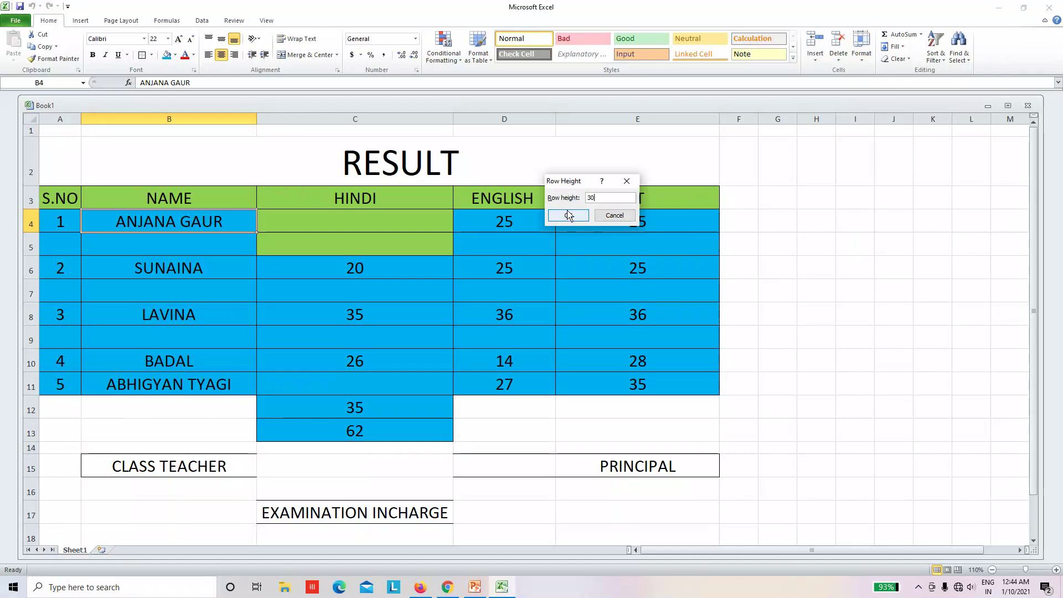
{"action": "left_click", "coordinate": [568, 215]}
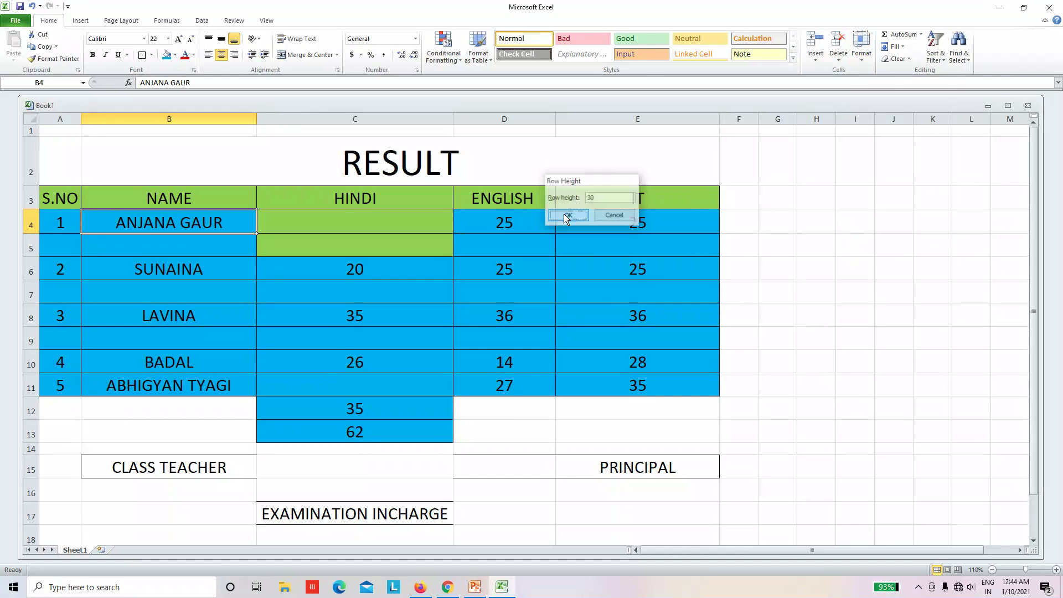
{"action": "left_click", "coordinate": [149, 244]}
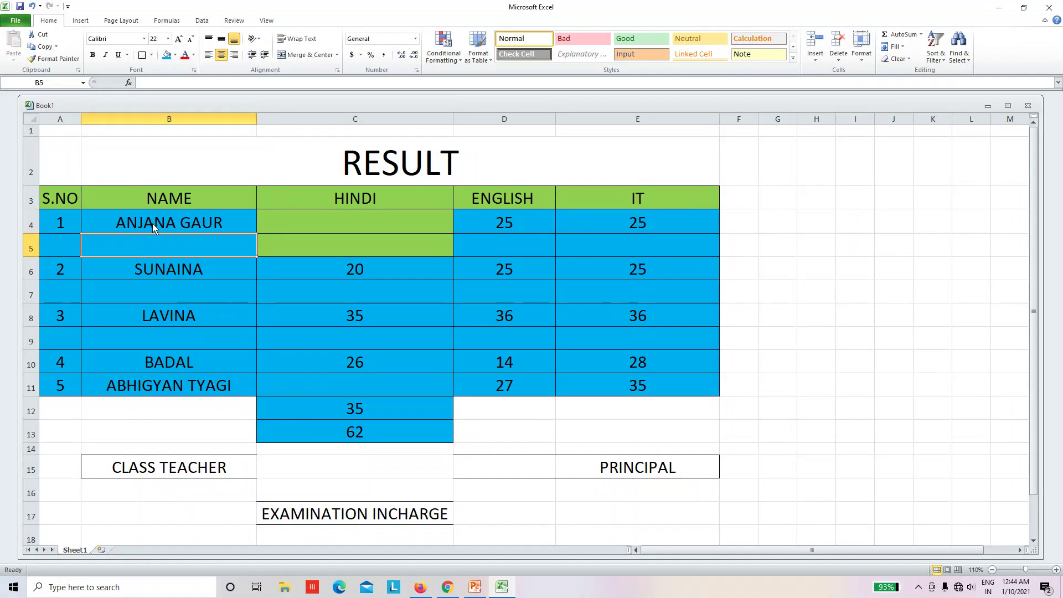
{"action": "left_click", "coordinate": [153, 225]}
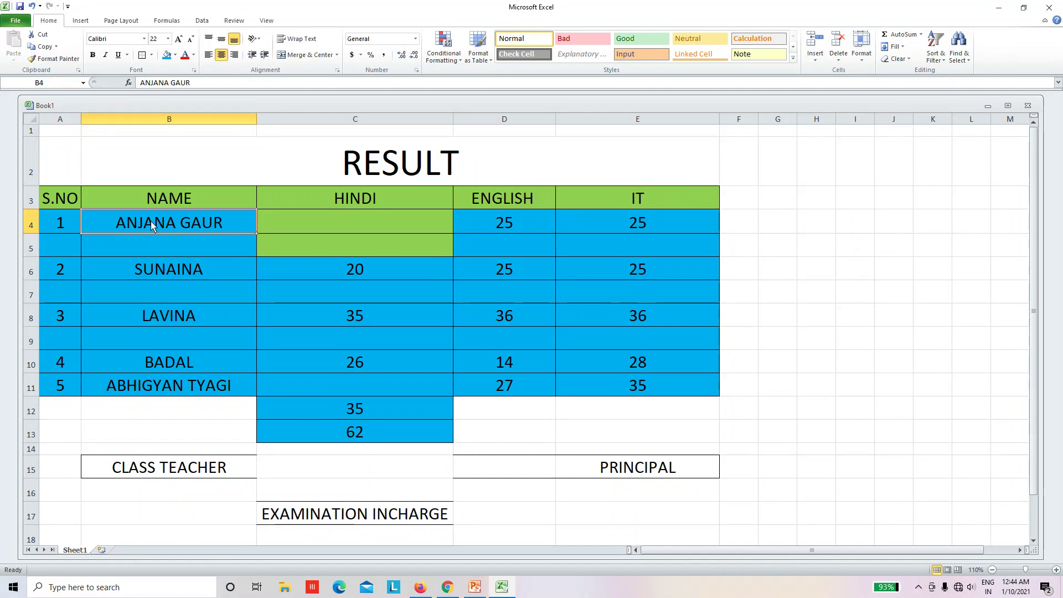
{"action": "left_click", "coordinate": [862, 53]}
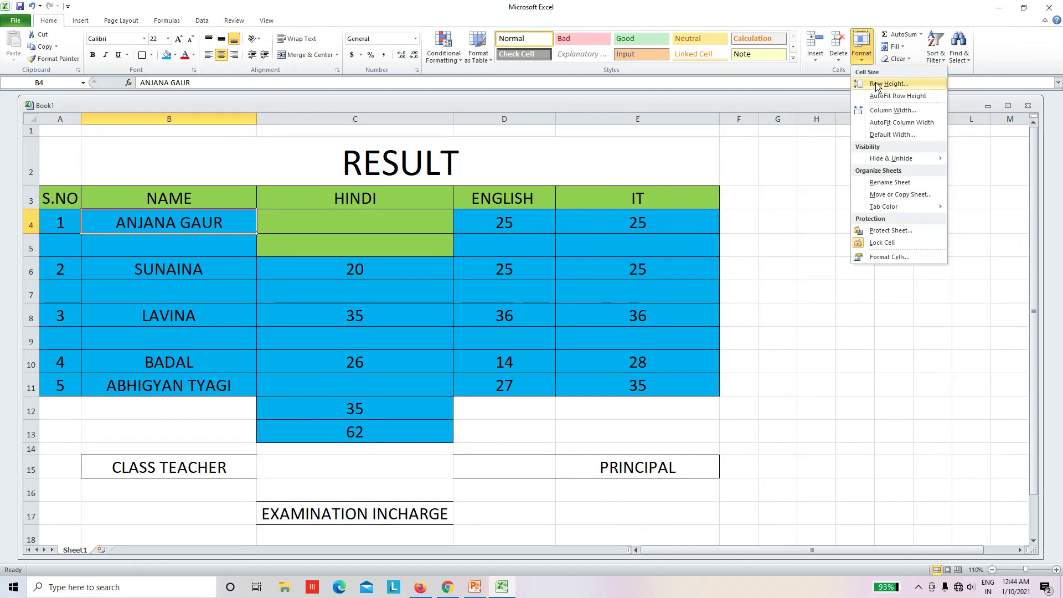
{"action": "left_click", "coordinate": [879, 89]}
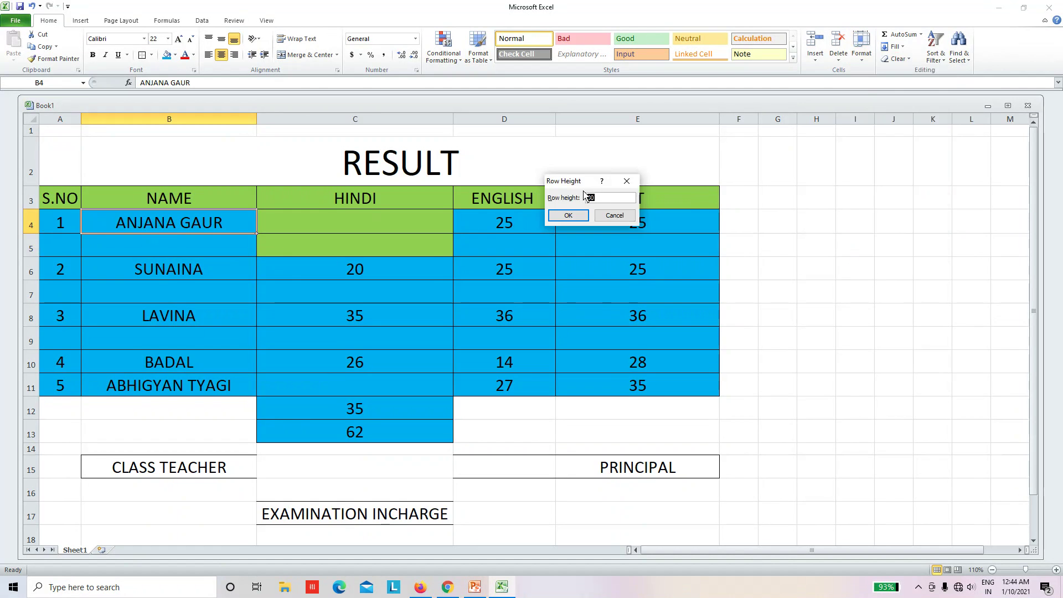
{"action": "key", "text": "Return"}
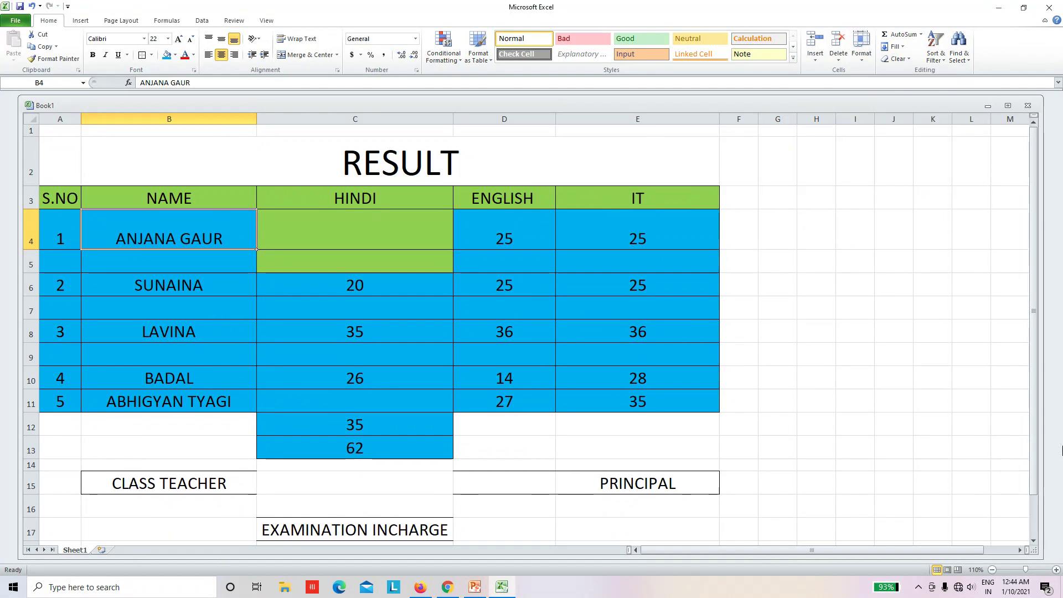
Step: AutoFit row 4's height back to its contents
{"action": "left_click", "coordinate": [293, 270]}
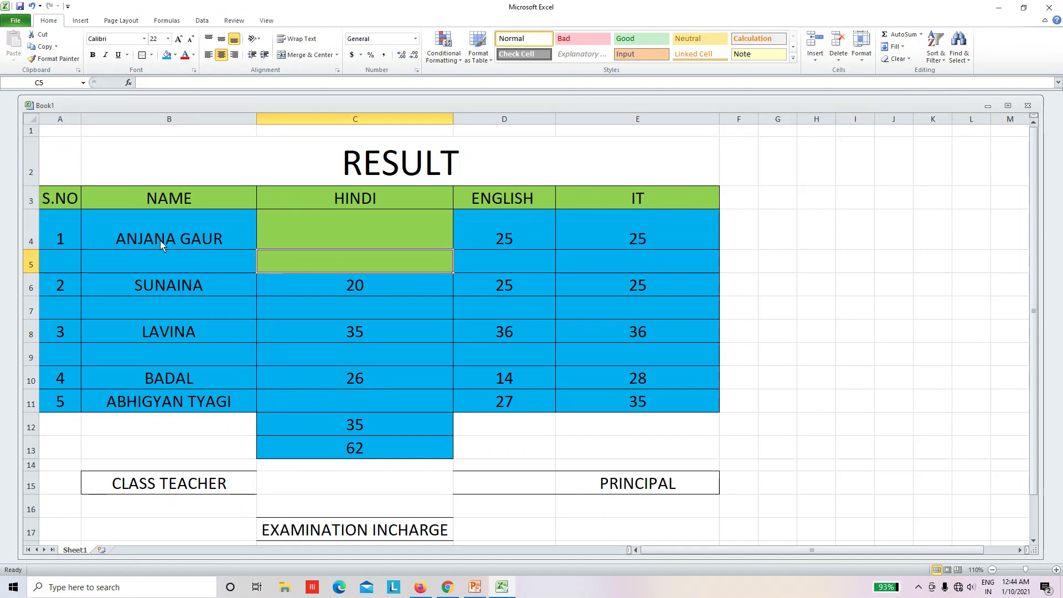
{"action": "left_click", "coordinate": [168, 242]}
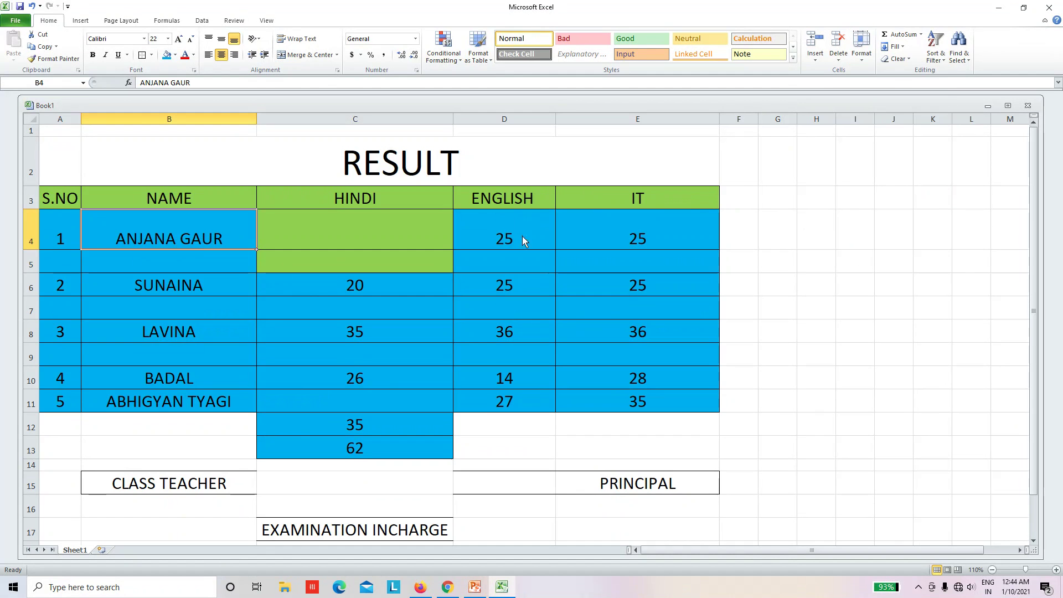
{"action": "left_click", "coordinate": [867, 60]}
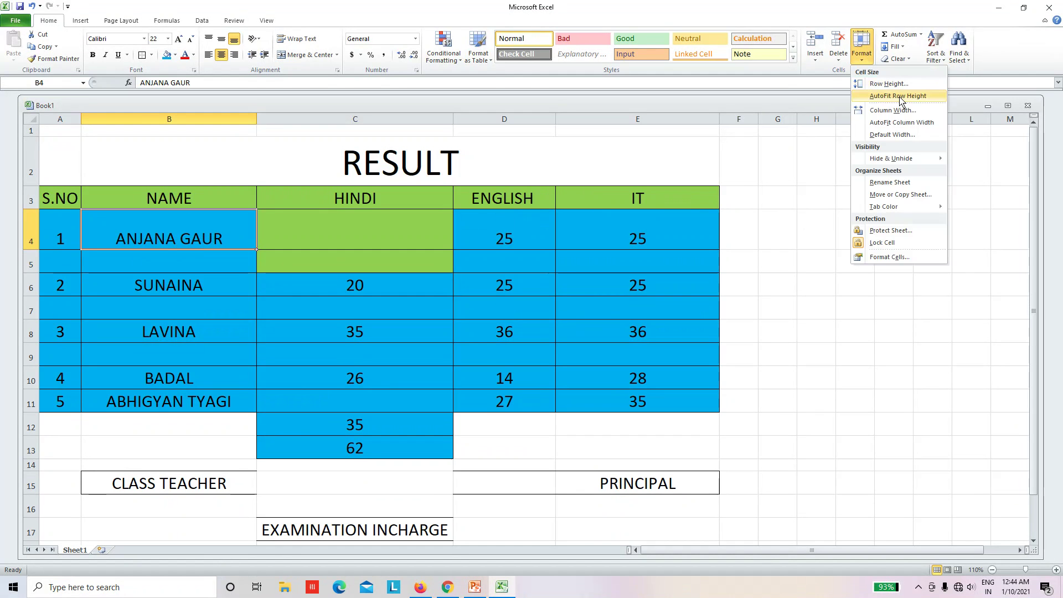
{"action": "left_click", "coordinate": [897, 95]}
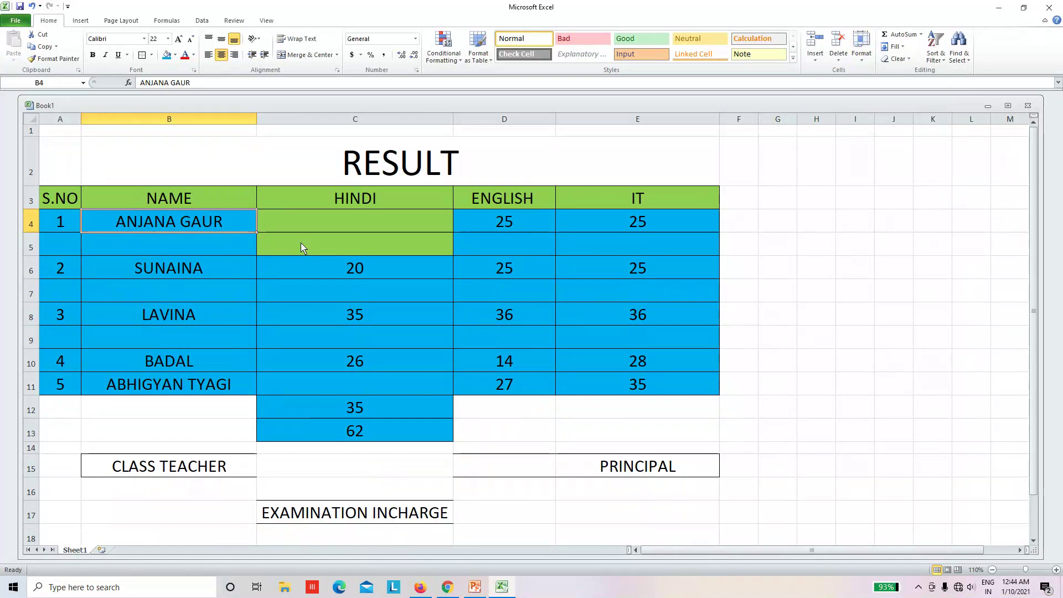
Step: Select the table body from row 4 down and dismiss the cell size options unchanged
{"action": "left_click", "coordinate": [636, 325]}
{"action": "left_click", "coordinate": [156, 227]}
{"action": "mouse_move", "coordinate": [61, 224]}
{"action": "left_mouse_down"}
{"action": "mouse_move", "coordinate": [671, 363]}
{"action": "mouse_move", "coordinate": [669, 382]}
{"action": "left_mouse_up"}
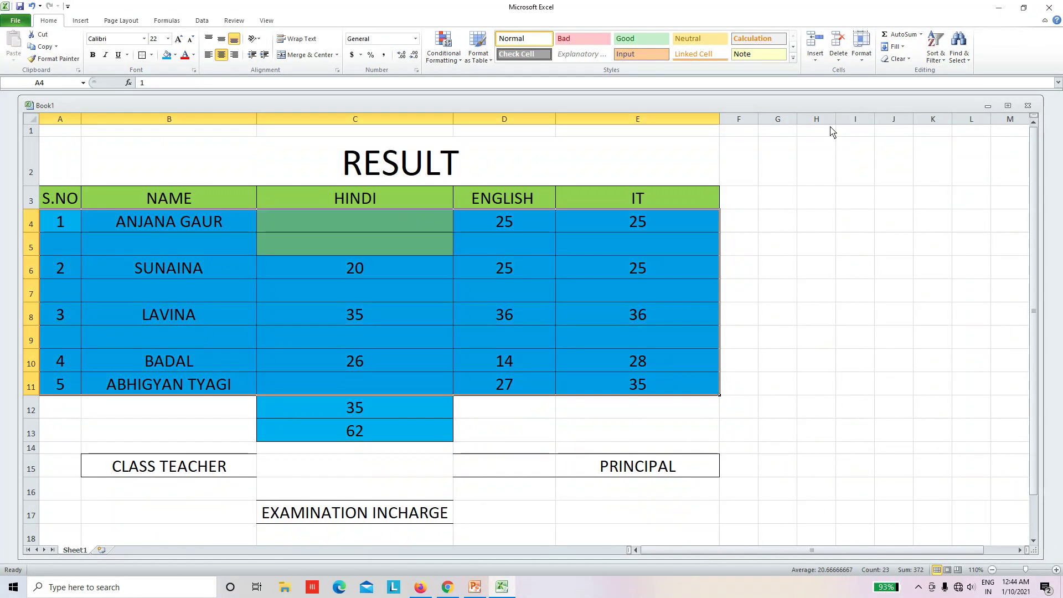
{"action": "left_click", "coordinate": [862, 60]}
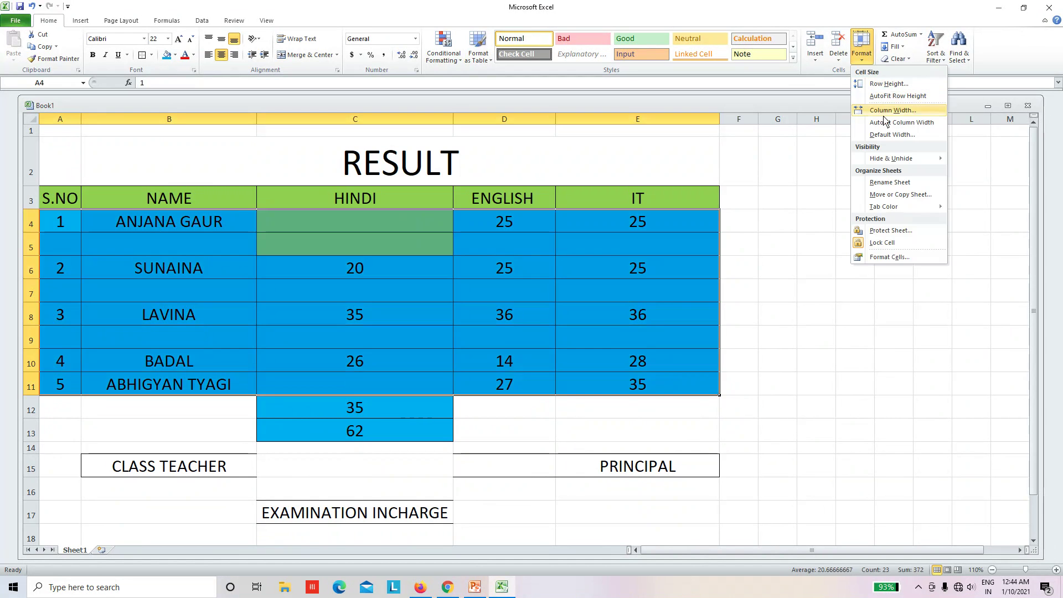
{"action": "key", "text": "Escape"}
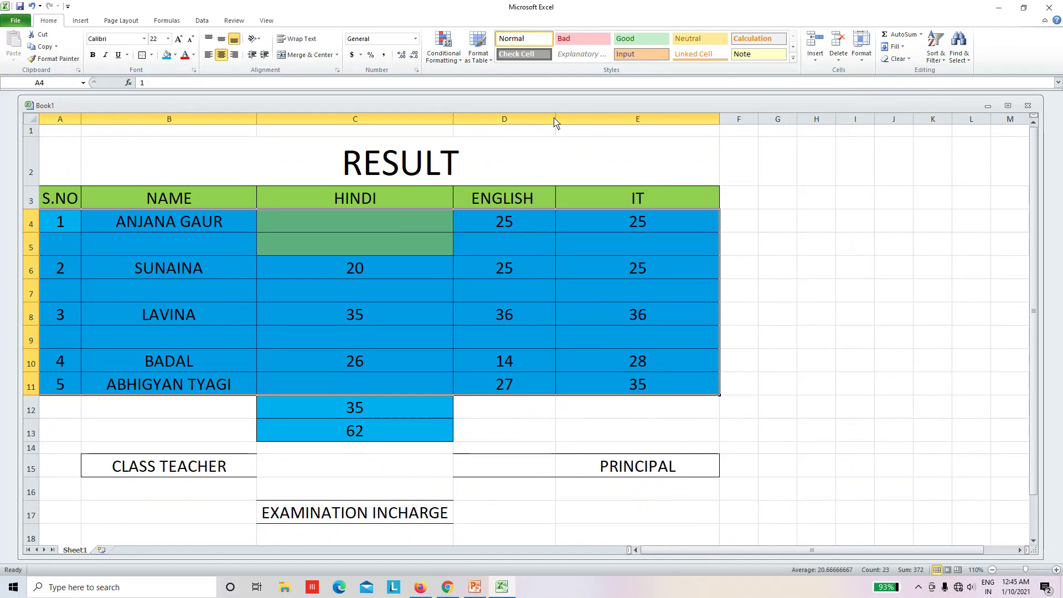
Step: Narrow the ENGLISH column D, then set its column width to 50
{"action": "left_click_drag", "start_coordinate": [556, 124], "coordinate": [527, 126]}
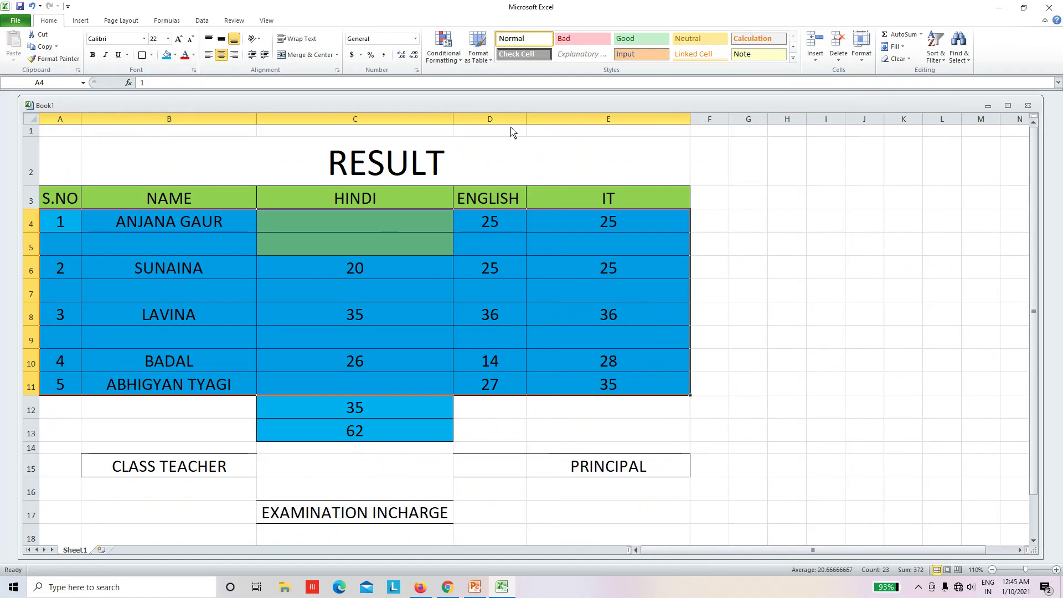
{"action": "left_click", "coordinate": [505, 222]}
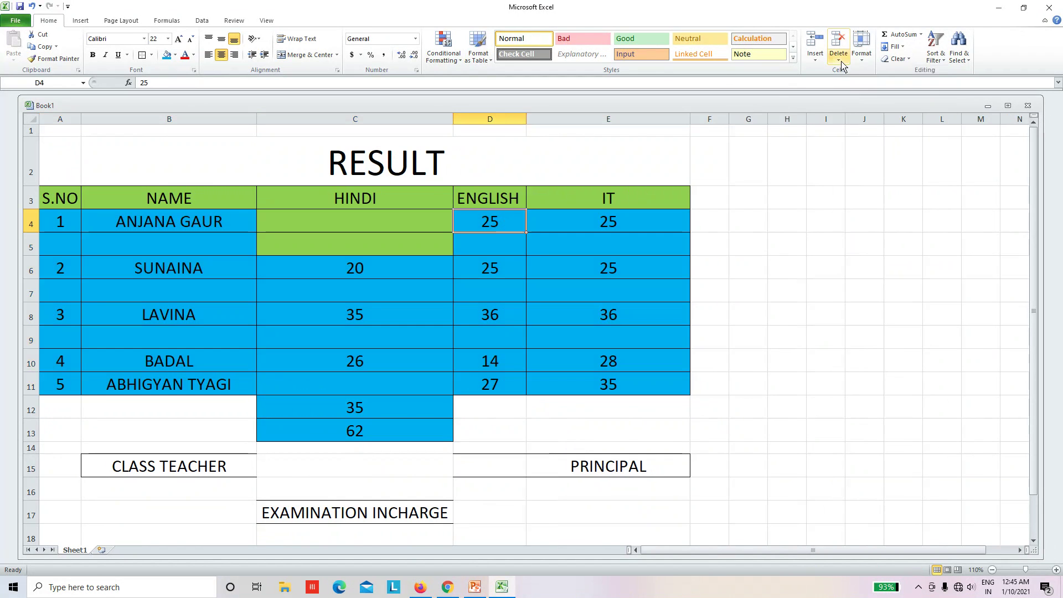
{"action": "left_click", "coordinate": [859, 57]}
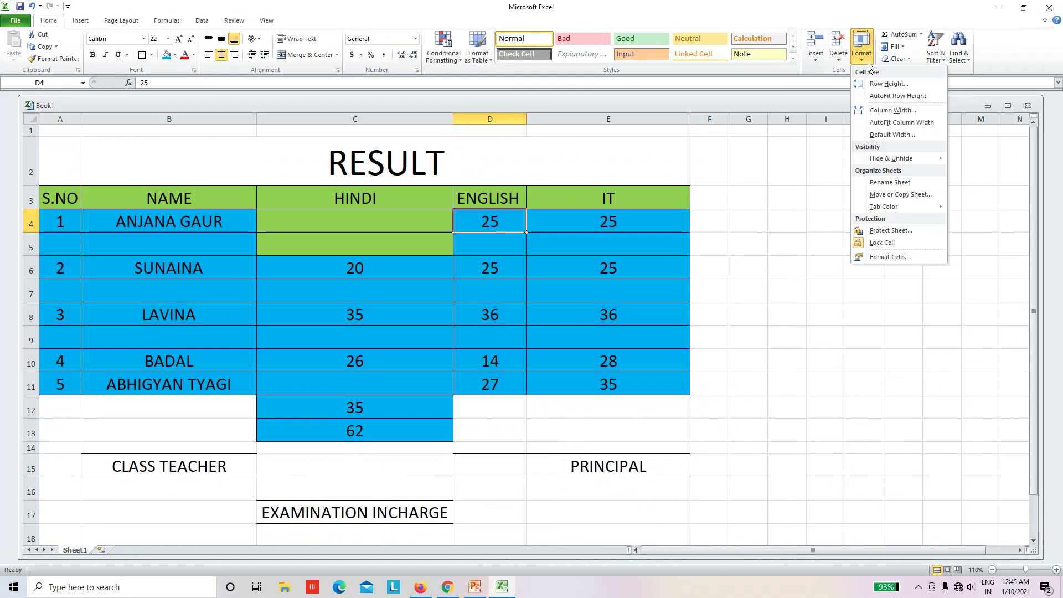
{"action": "left_click", "coordinate": [898, 113]}
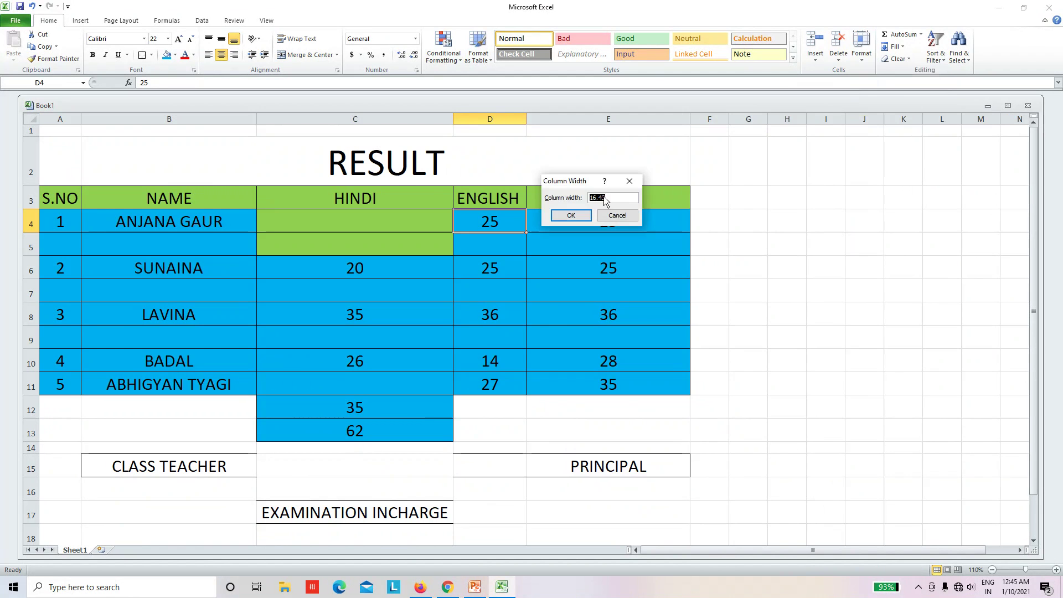
{"action": "type", "text": "50"}
{"action": "key", "text": "Return"}
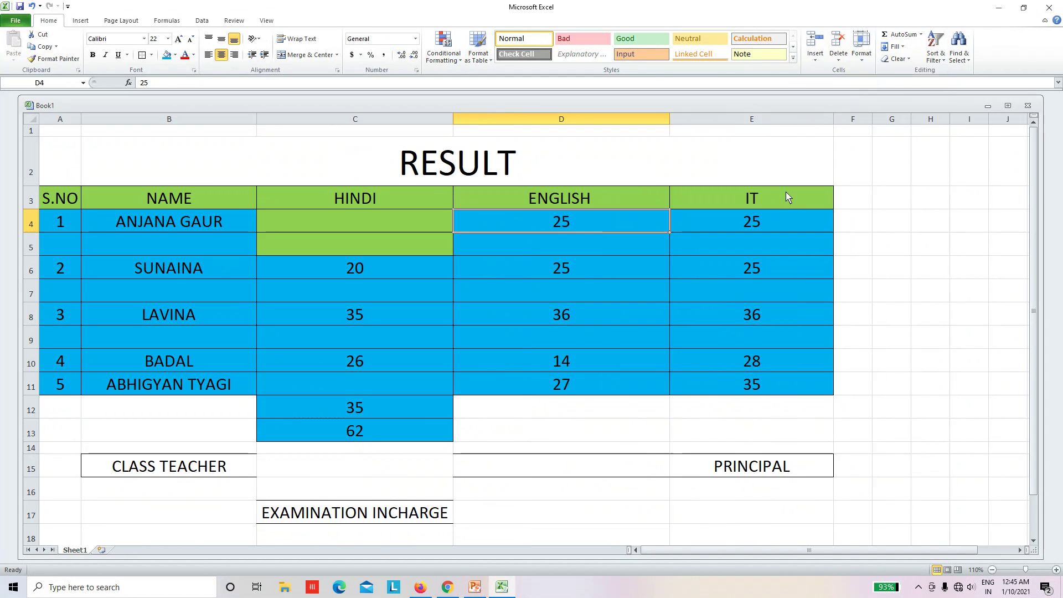
Step: AutoFit the whole ENGLISH column D to its contents
{"action": "left_click", "coordinate": [862, 48]}
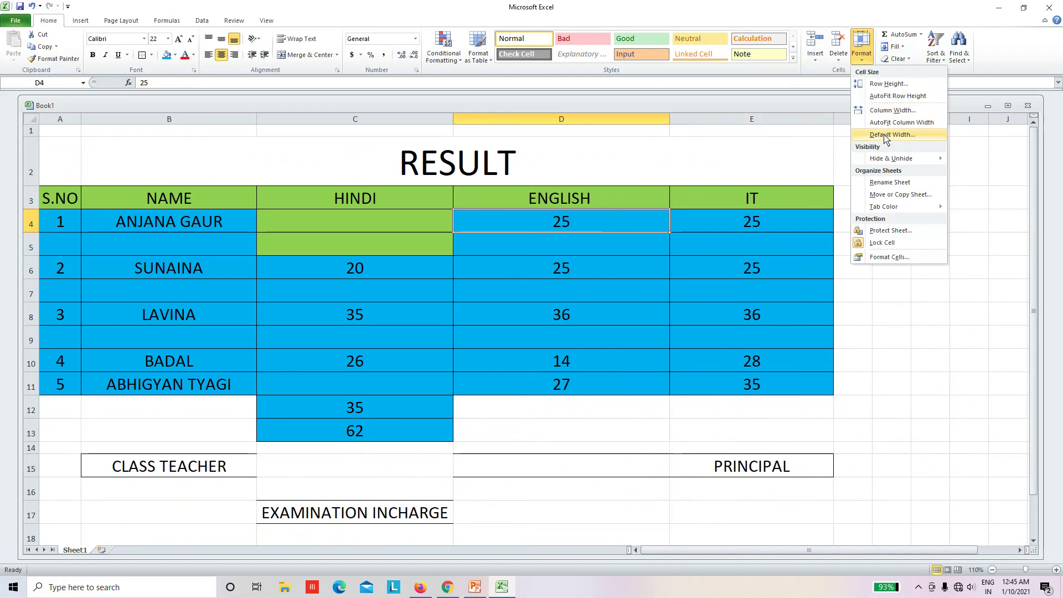
{"action": "left_click", "coordinate": [576, 134]}
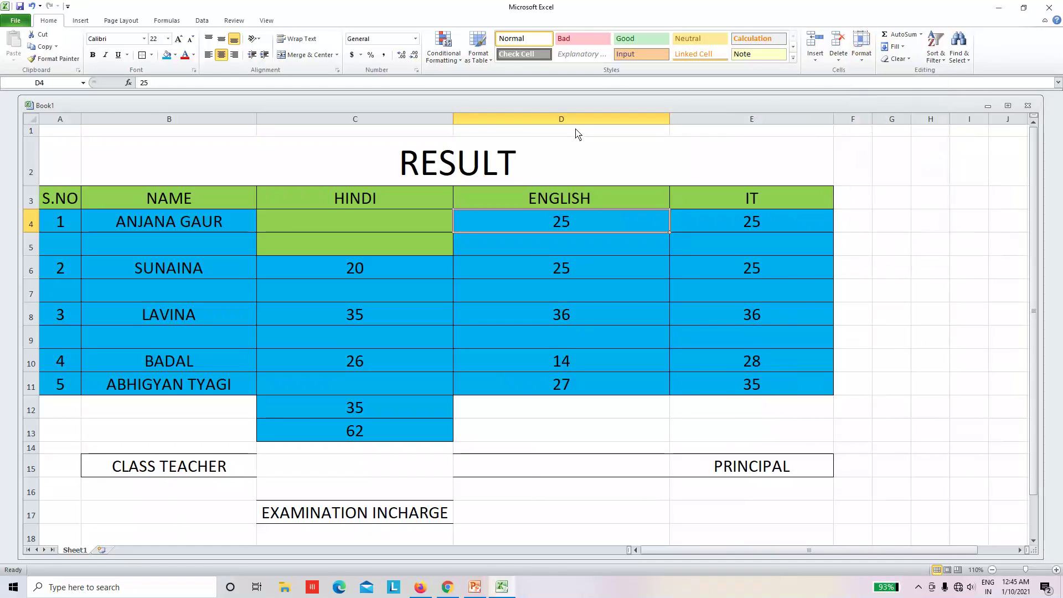
{"action": "left_click", "coordinate": [586, 119]}
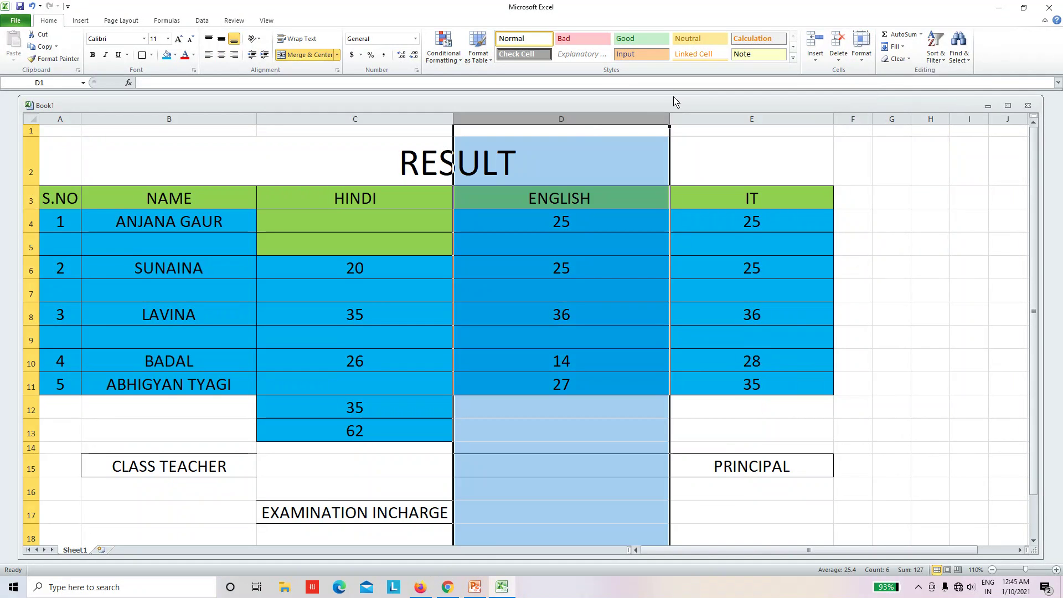
{"action": "left_click", "coordinate": [861, 47]}
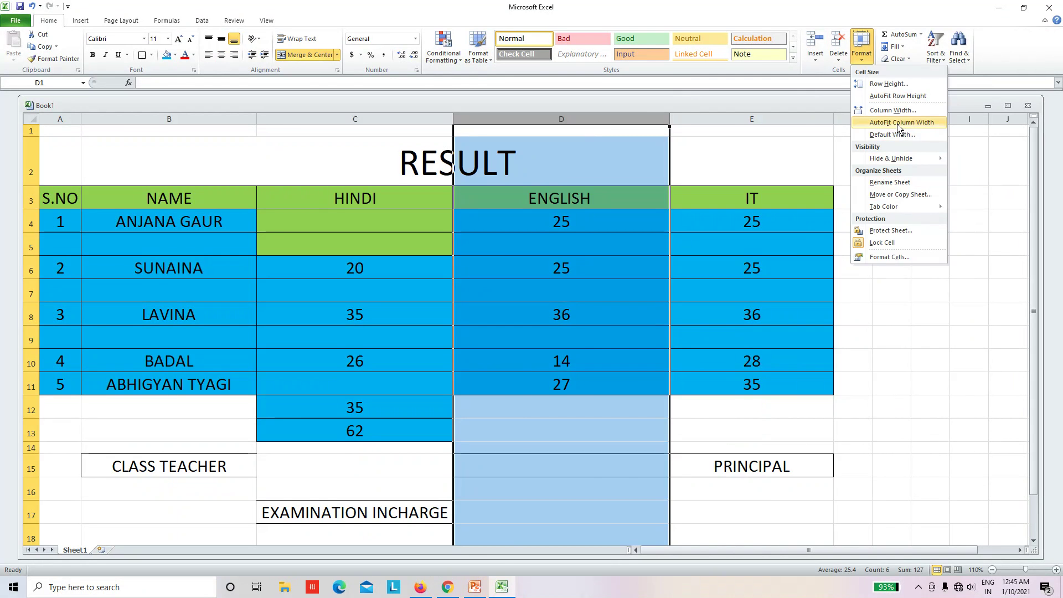
{"action": "left_click", "coordinate": [898, 122]}
Step: Accept the Default Width setting unchanged, then select cells E6, E9 and D7
{"action": "left_click", "coordinate": [508, 267]}
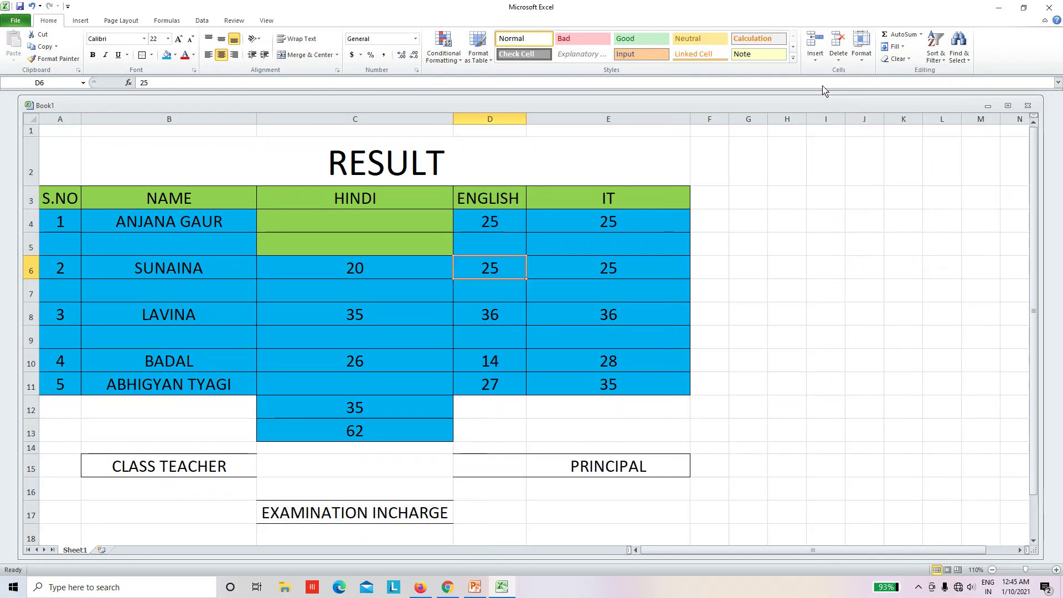
{"action": "left_click", "coordinate": [861, 47]}
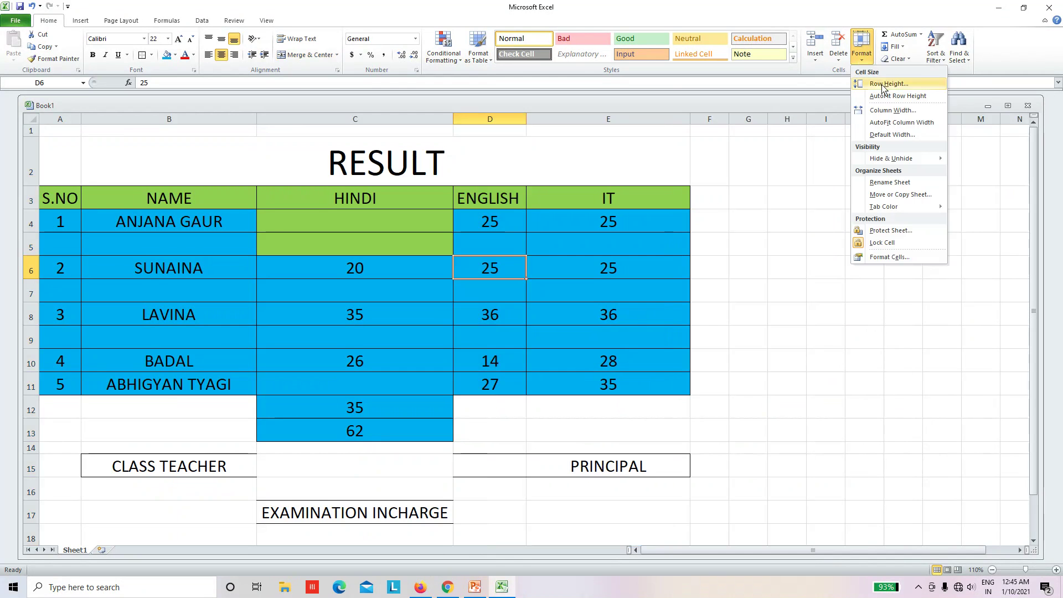
{"action": "left_click", "coordinate": [911, 135]}
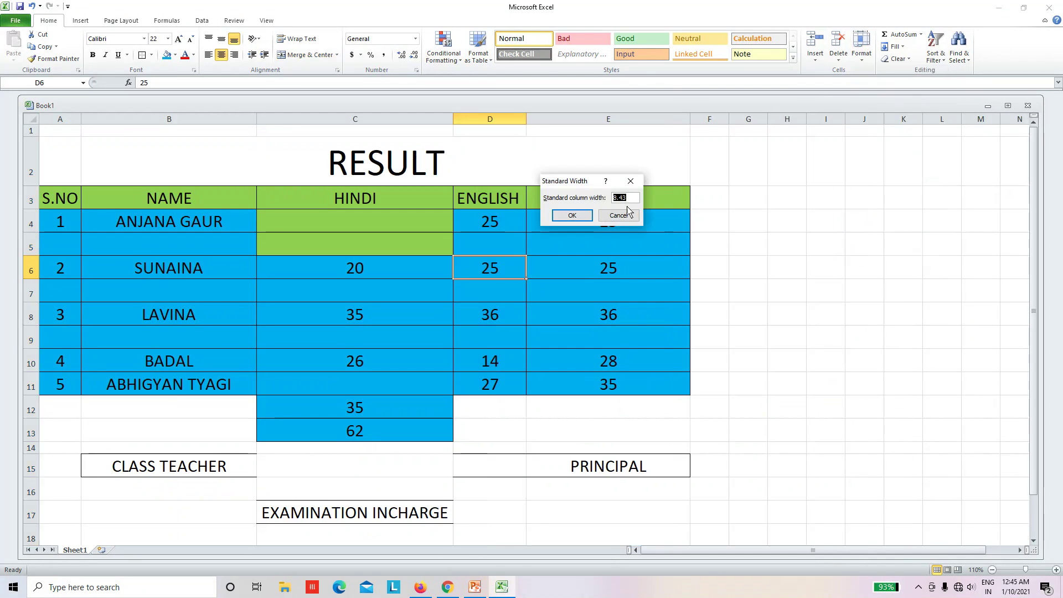
{"action": "left_click", "coordinate": [583, 216]}
{"action": "left_click", "coordinate": [609, 274]}
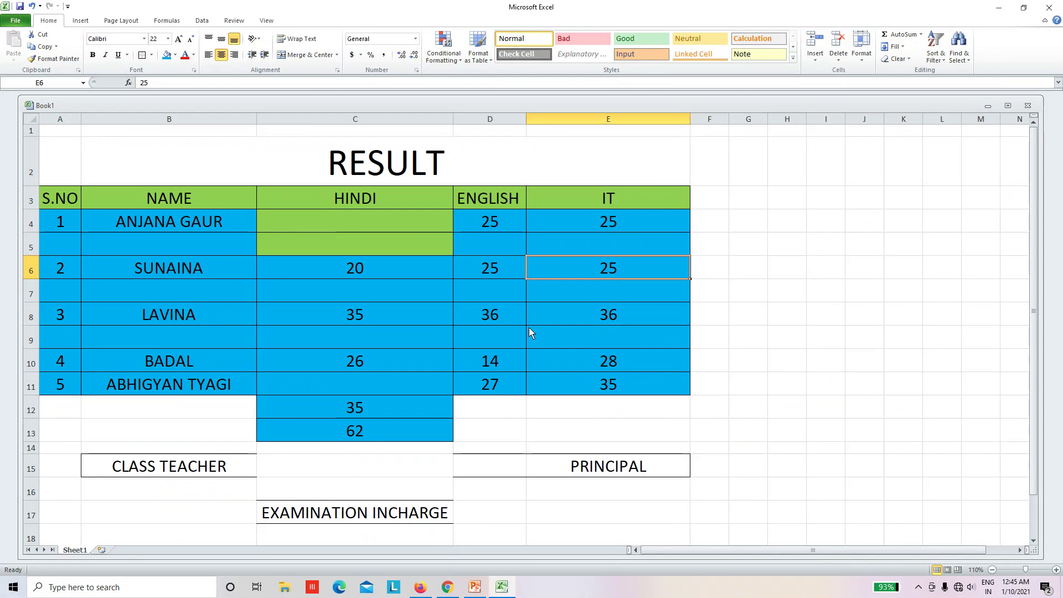
{"action": "left_click", "coordinate": [529, 332]}
{"action": "left_click", "coordinate": [495, 291]}
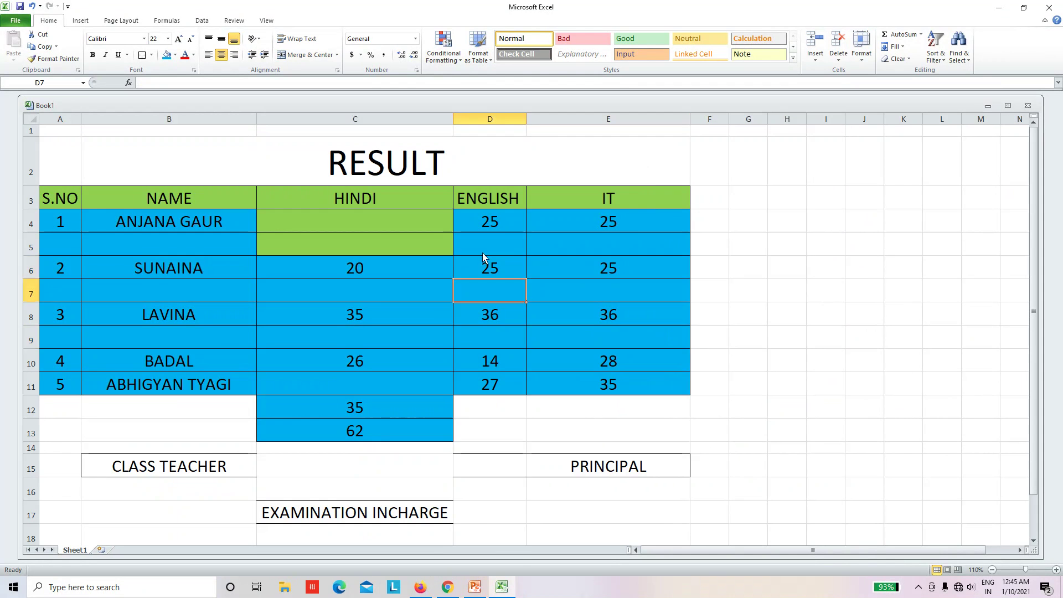
Step: Hide the ENGLISH column D
{"action": "left_click", "coordinate": [489, 119]}
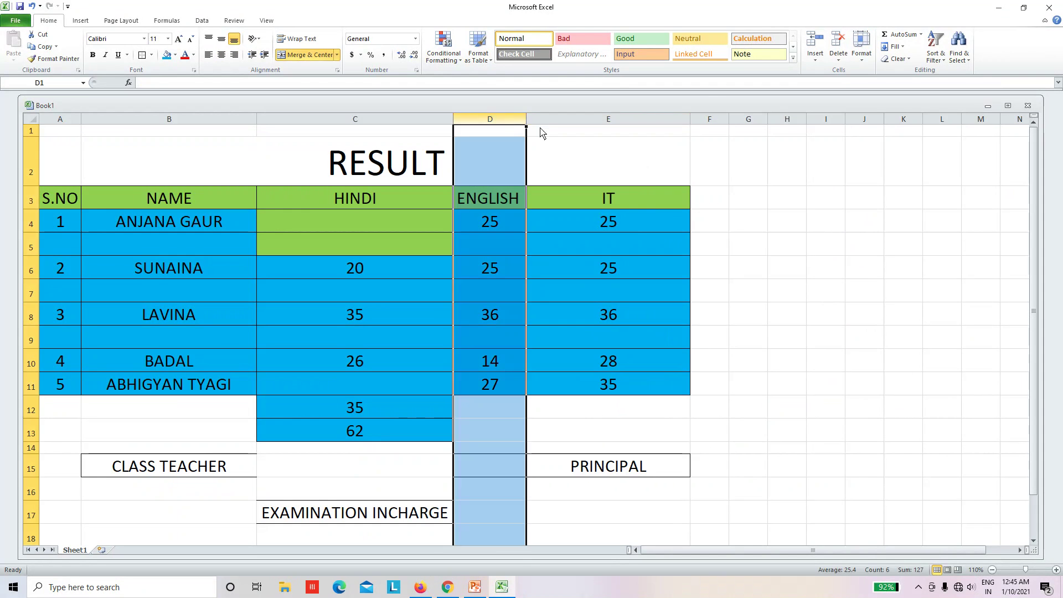
{"action": "left_click", "coordinate": [858, 50]}
{"action": "mouse_move", "coordinate": [891, 158]}
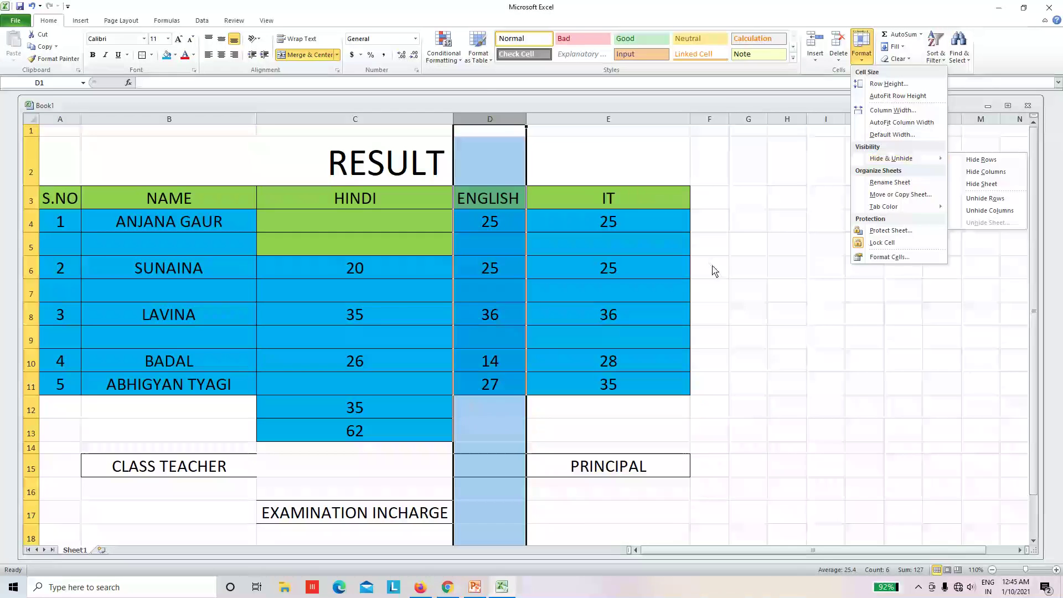
{"action": "left_click", "coordinate": [507, 122]}
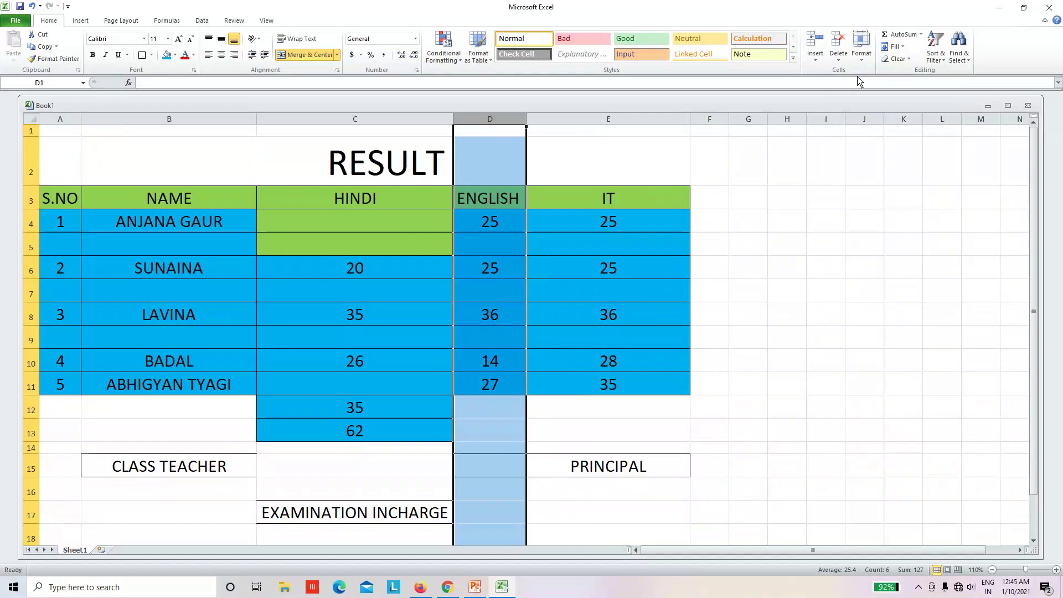
{"action": "left_click", "coordinate": [862, 56]}
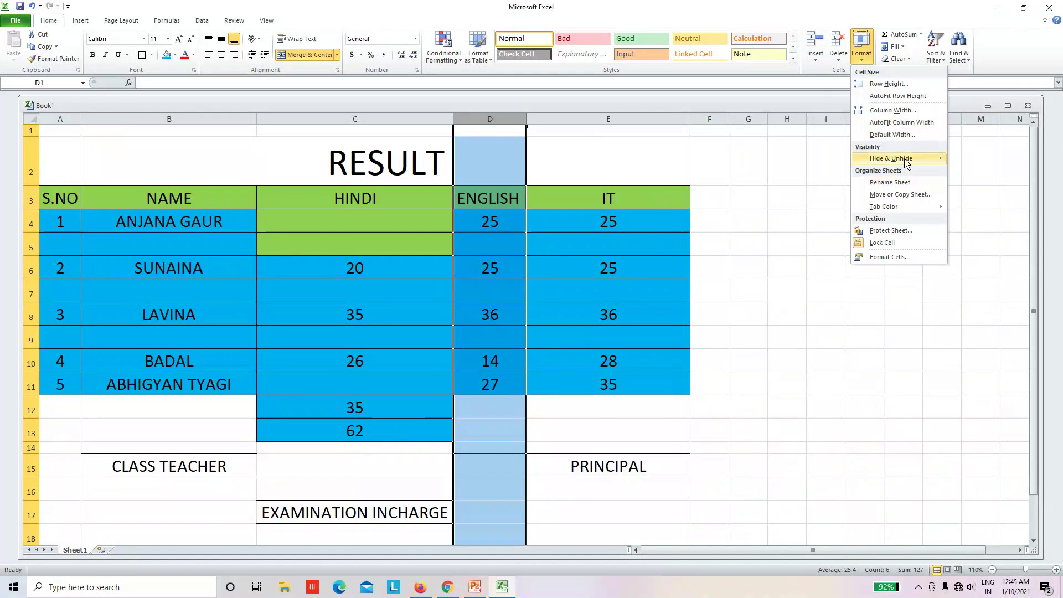
{"action": "mouse_move", "coordinate": [891, 158]}
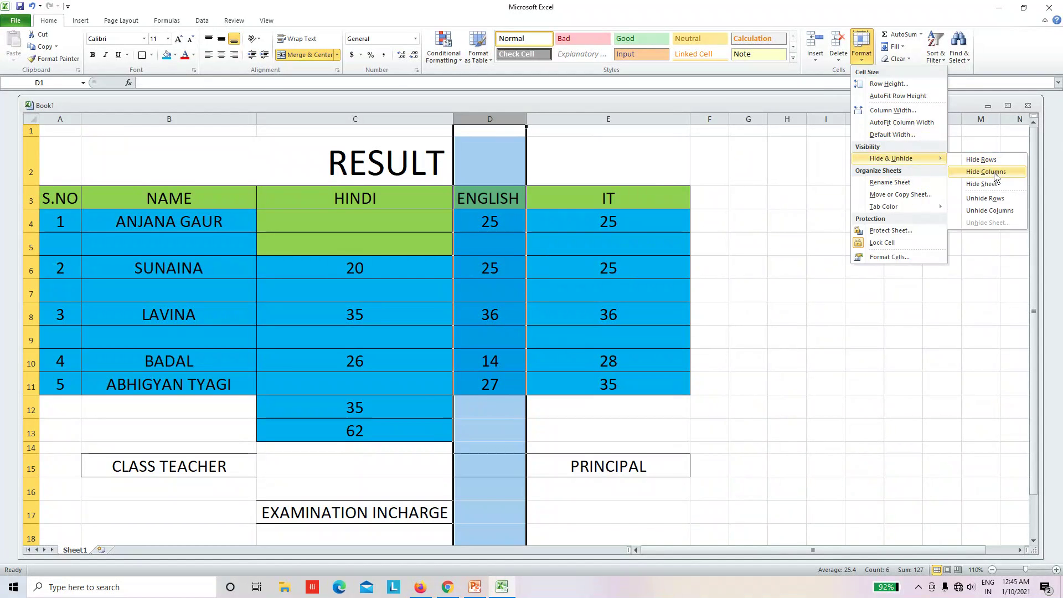
{"action": "left_click", "coordinate": [994, 173]}
{"action": "left_click", "coordinate": [609, 293]}
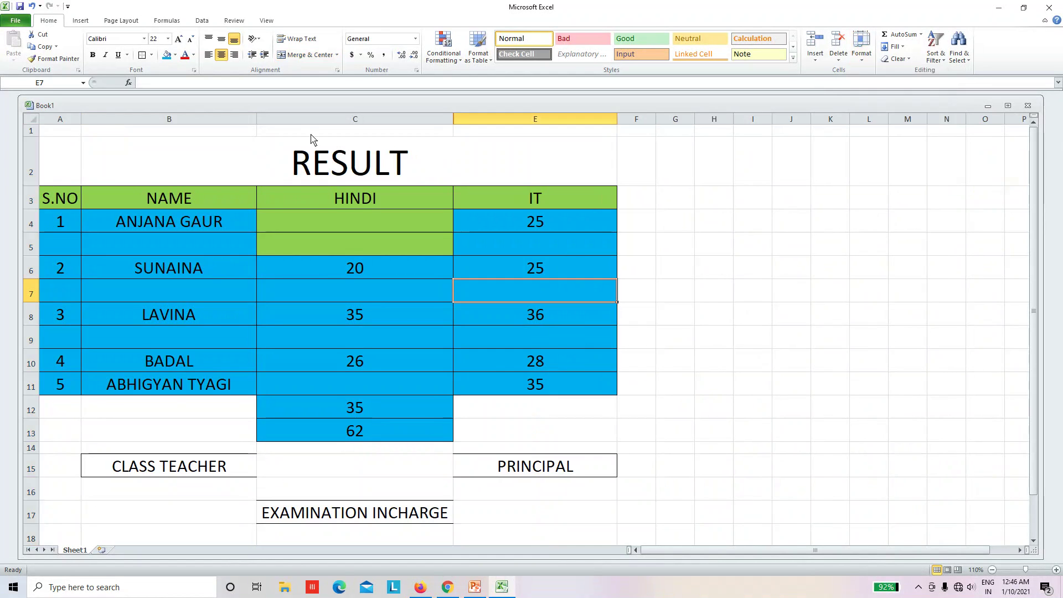
Step: Select the HINDI and IT columns around it and unhide the ENGLISH column
{"action": "left_click", "coordinate": [54, 121]}
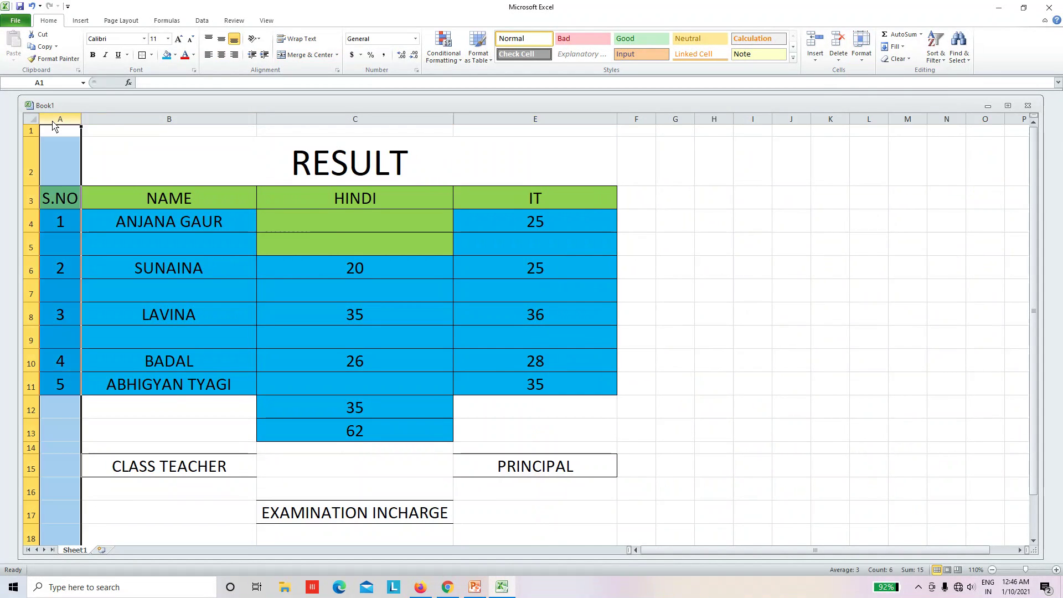
{"action": "left_click", "coordinate": [159, 120]}
{"action": "left_click", "coordinate": [372, 130]}
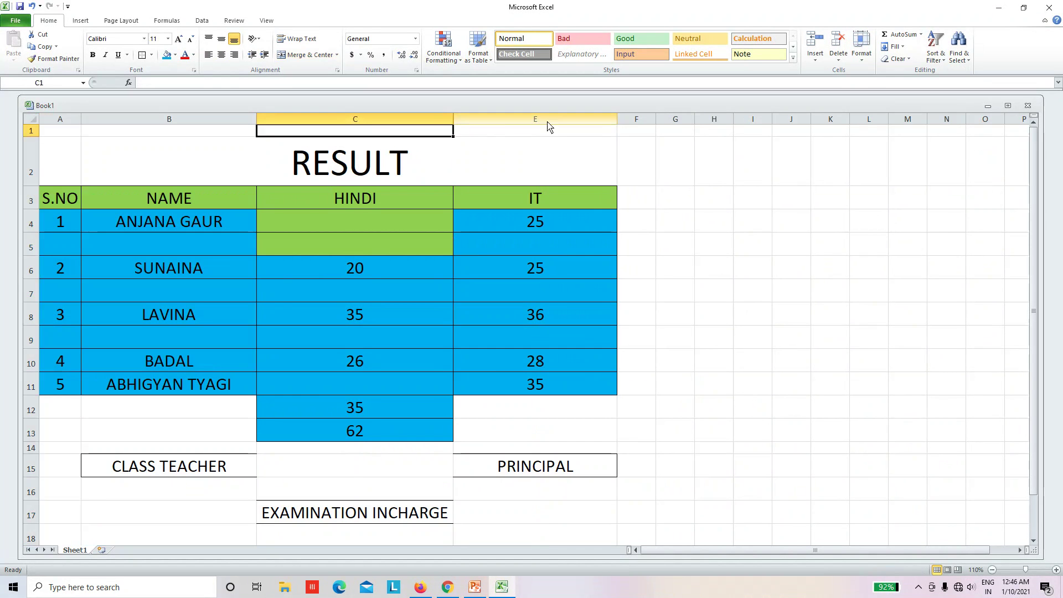
{"action": "left_click", "coordinate": [548, 122]}
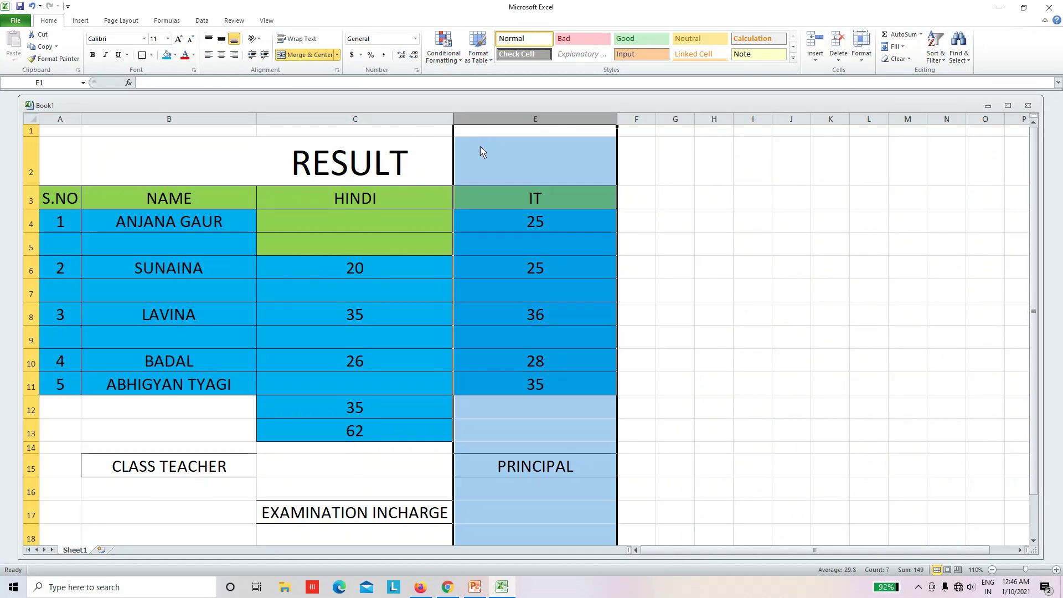
{"action": "left_click", "coordinate": [394, 120], "text": "ctrl"}
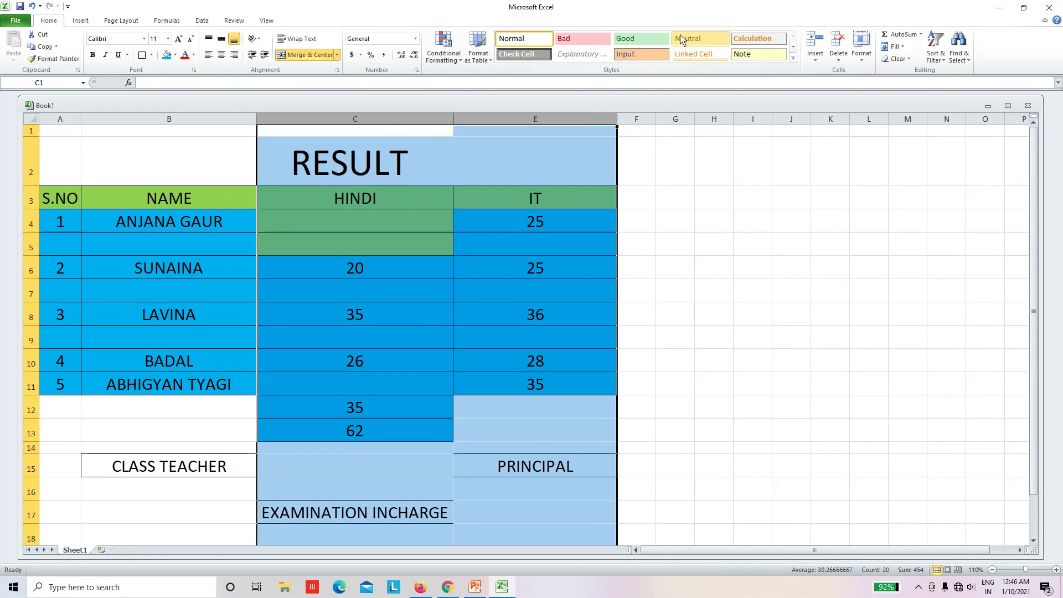
{"action": "left_click", "coordinate": [864, 62]}
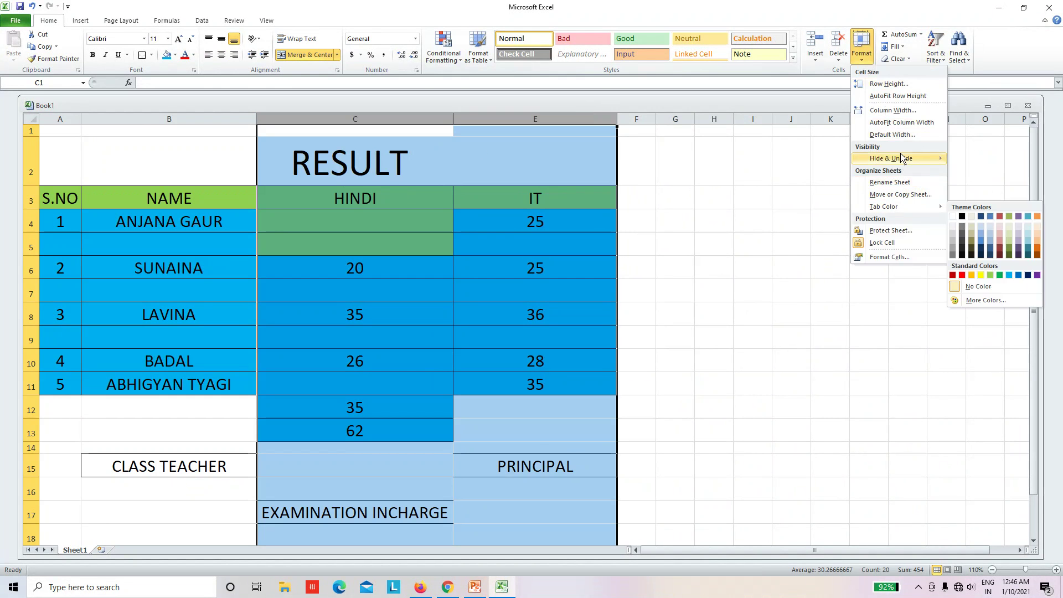
{"action": "mouse_move", "coordinate": [891, 158]}
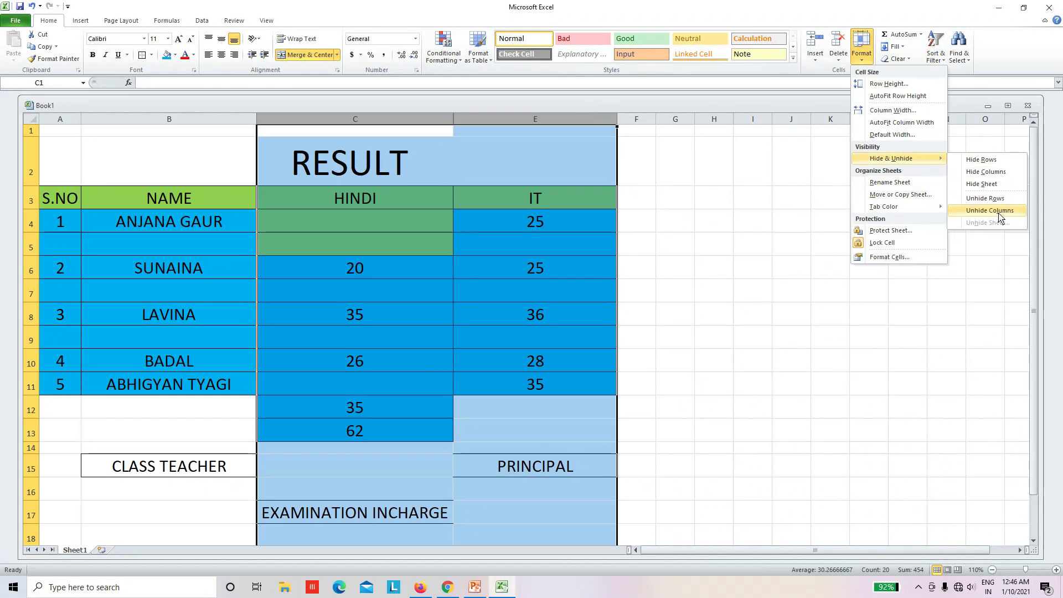
{"action": "left_click", "coordinate": [988, 211]}
{"action": "left_click", "coordinate": [653, 268]}
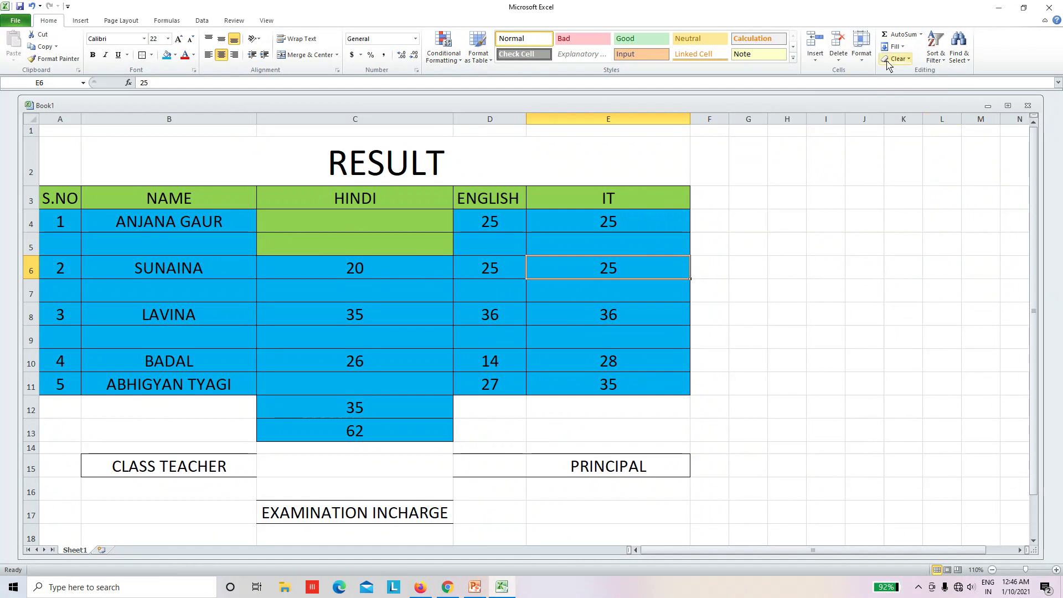
Step: Colour the Sheet1 tab yellow from the Standard Colors
{"action": "left_click", "coordinate": [861, 52]}
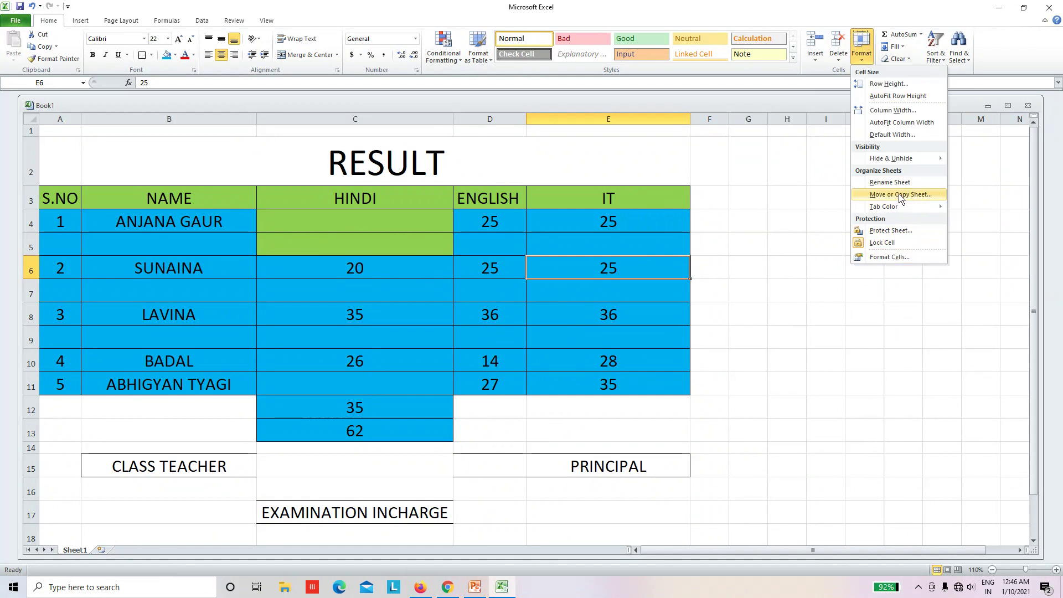
{"action": "mouse_move", "coordinate": [884, 207]}
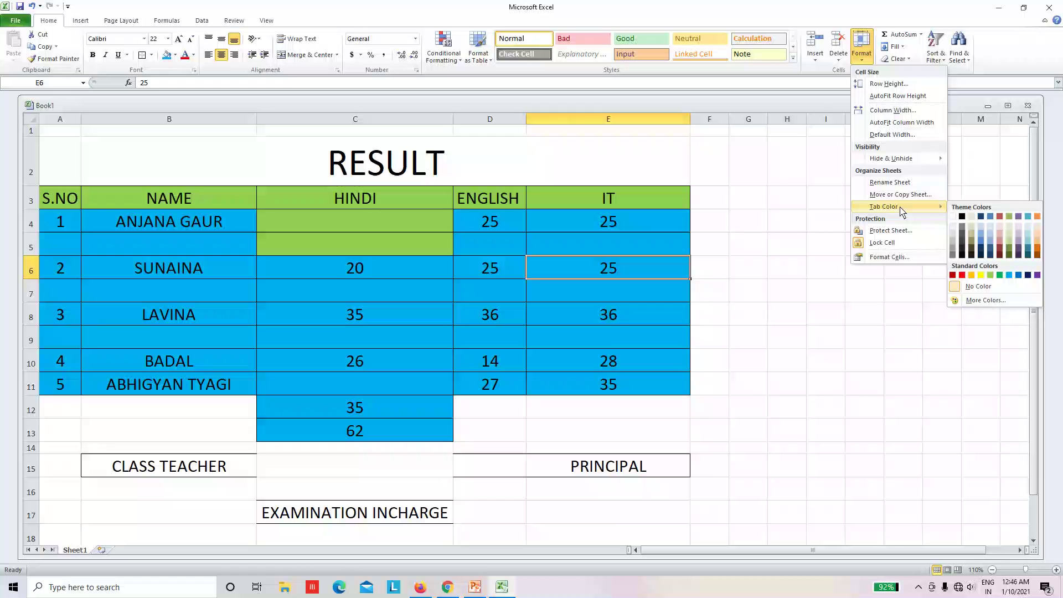
{"action": "left_click", "coordinate": [979, 275]}
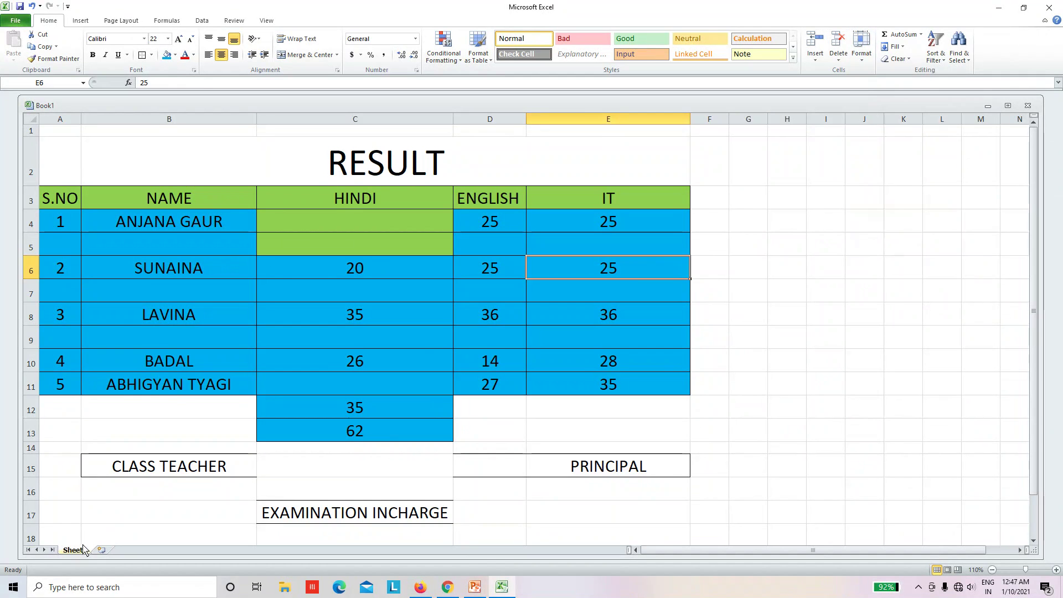
{"action": "left_click", "coordinate": [853, 320]}
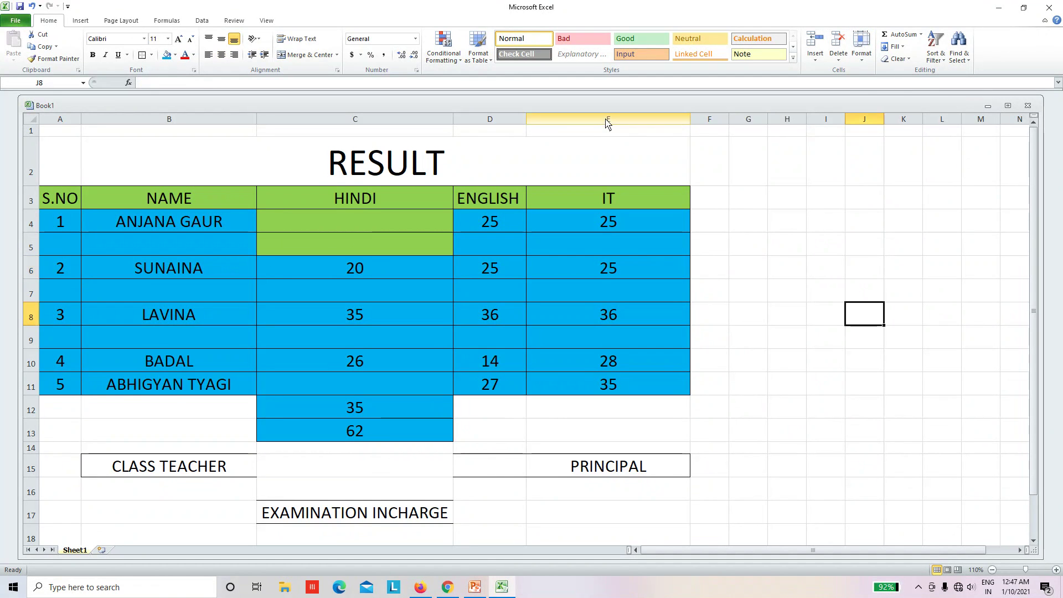
{"action": "left_click", "coordinate": [673, 166]}
Step: Select cells E4, B7 and the NAME and HINDI headings, then reopen Format
{"action": "left_click", "coordinate": [628, 219]}
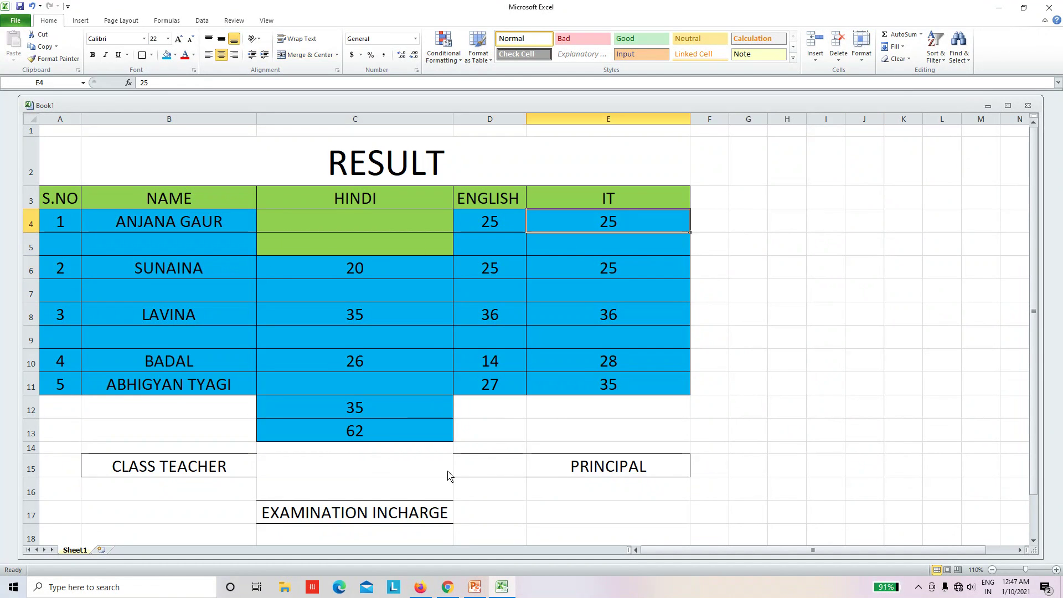
{"action": "left_click", "coordinate": [244, 294]}
{"action": "left_click", "coordinate": [240, 195]}
{"action": "left_click", "coordinate": [338, 195]}
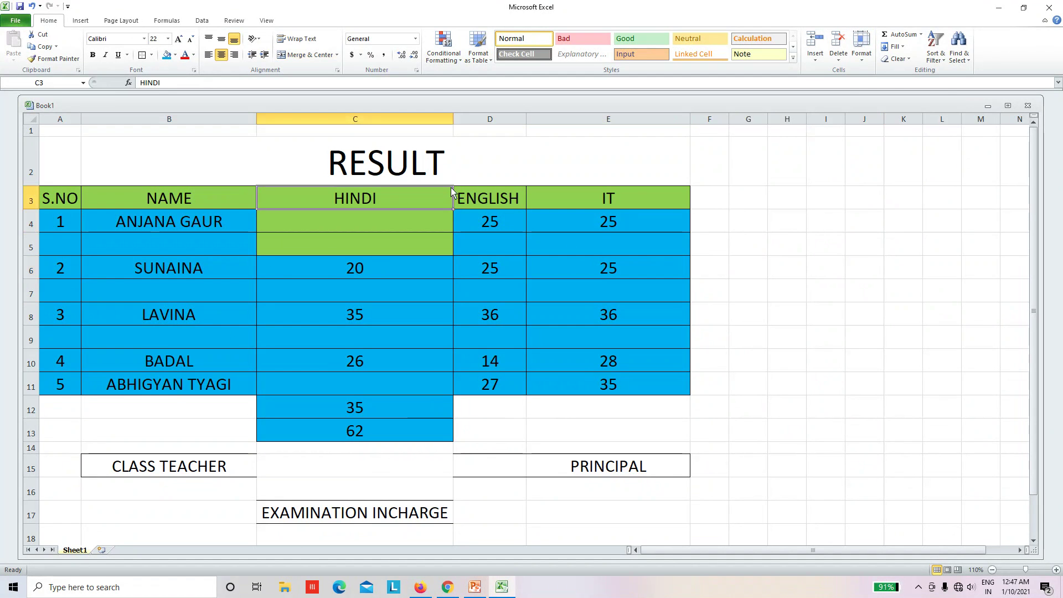
{"action": "left_click", "coordinate": [861, 47]}
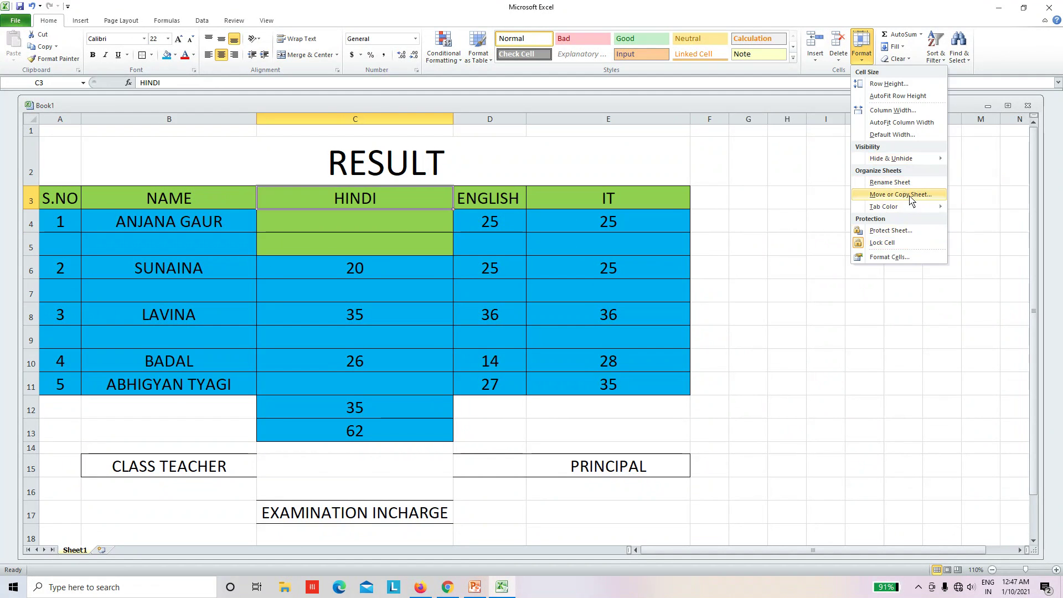
Step: Copy Sheet1 to the end of the workbook as Sheet1 (2)
{"action": "left_click", "coordinate": [910, 195]}
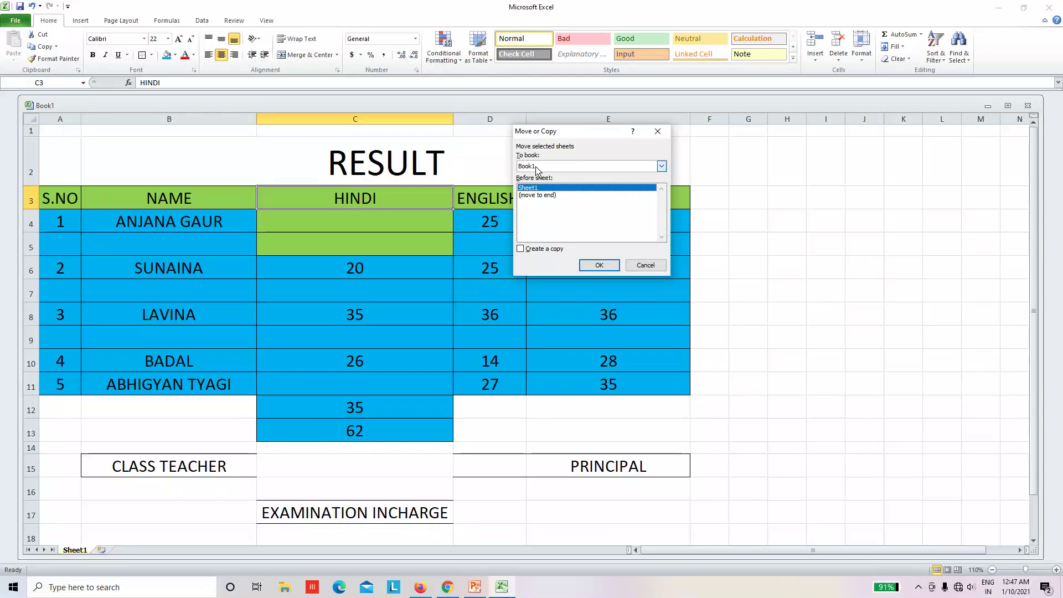
{"action": "left_click", "coordinate": [539, 195]}
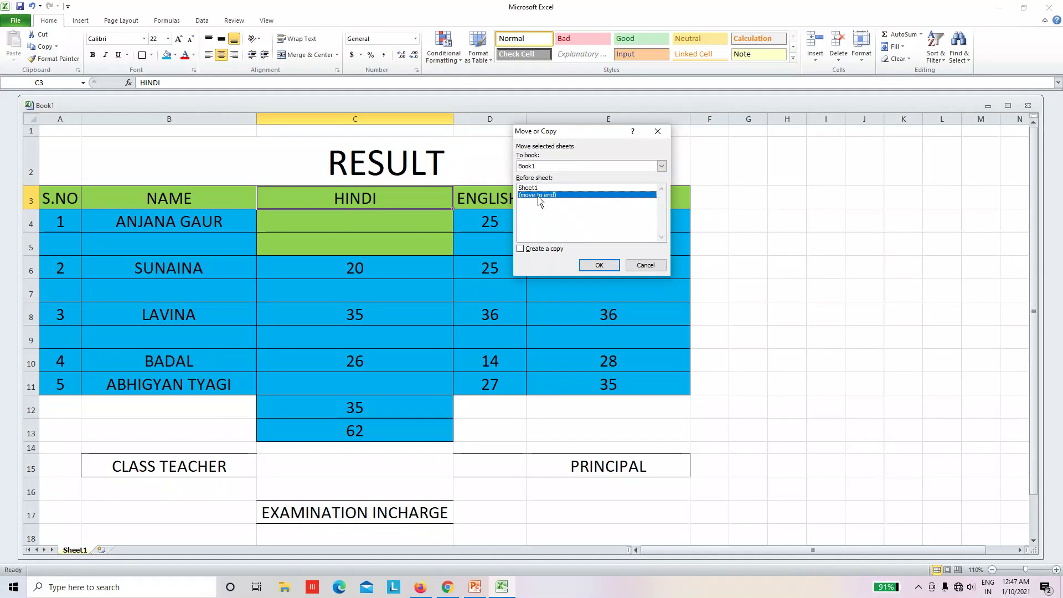
{"action": "left_click", "coordinate": [661, 166]}
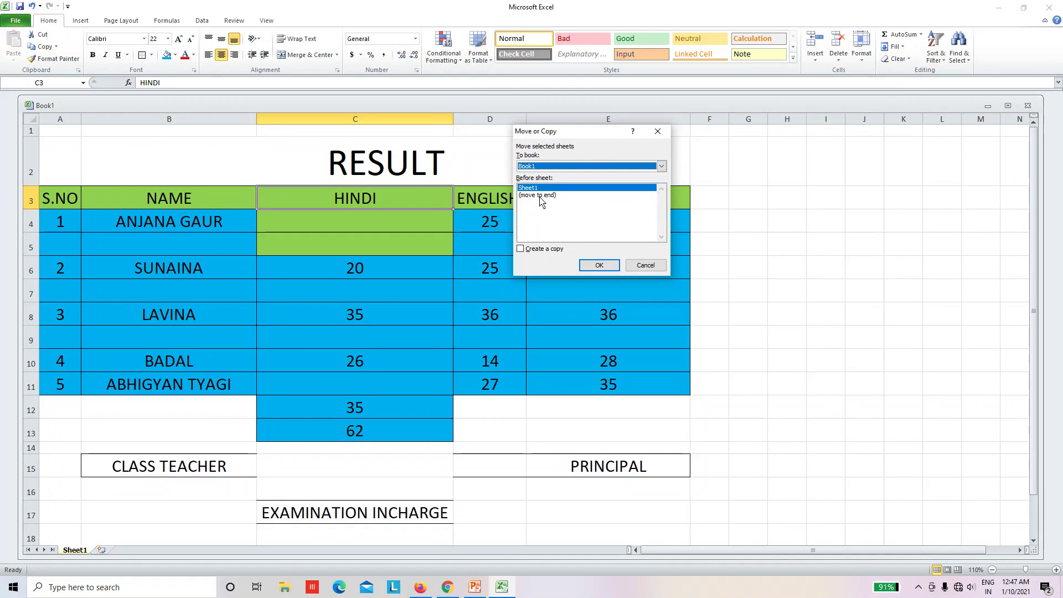
{"action": "left_click", "coordinate": [540, 195]}
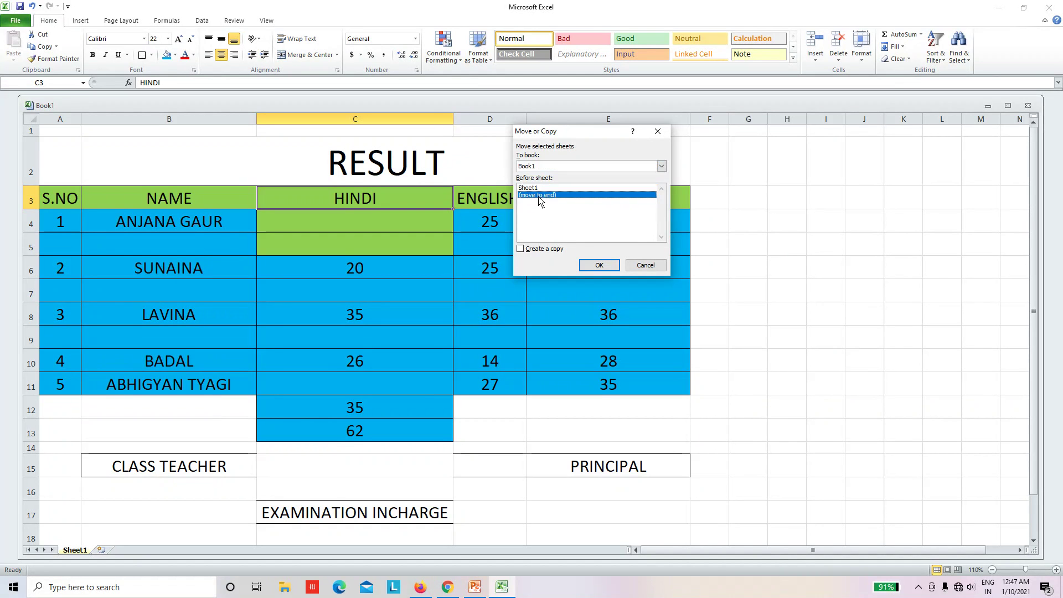
{"action": "left_click", "coordinate": [521, 248]}
{"action": "left_click", "coordinate": [599, 265]}
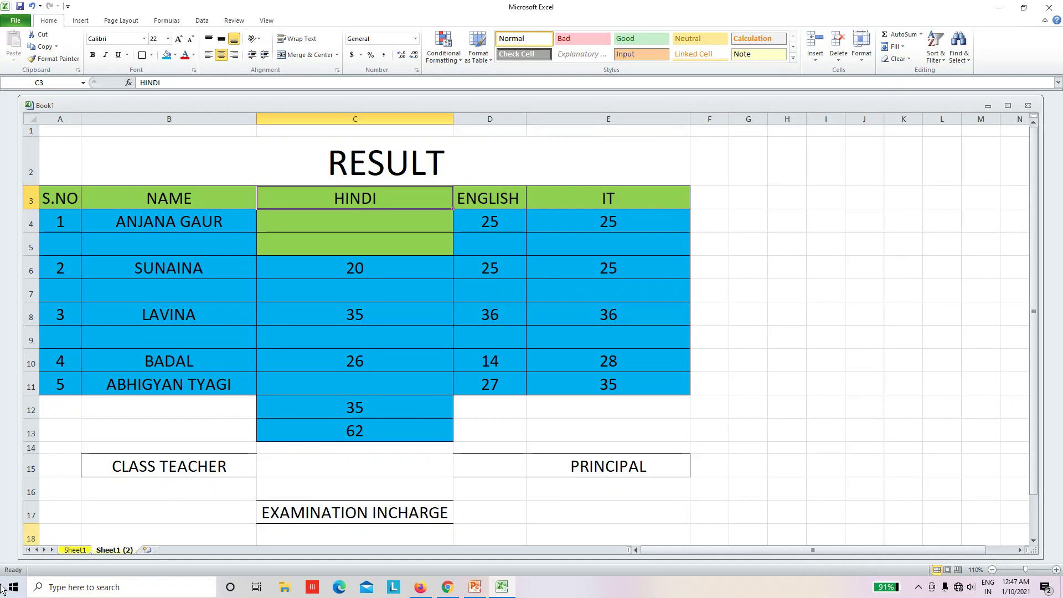
Step: Switch between Sheet1 and Sheet1 (2) to compare them, ending on Sheet1
{"action": "left_click", "coordinate": [82, 550]}
{"action": "left_click", "coordinate": [104, 553]}
{"action": "left_click", "coordinate": [83, 552]}
{"action": "left_click", "coordinate": [114, 553]}
{"action": "left_click", "coordinate": [89, 552]}
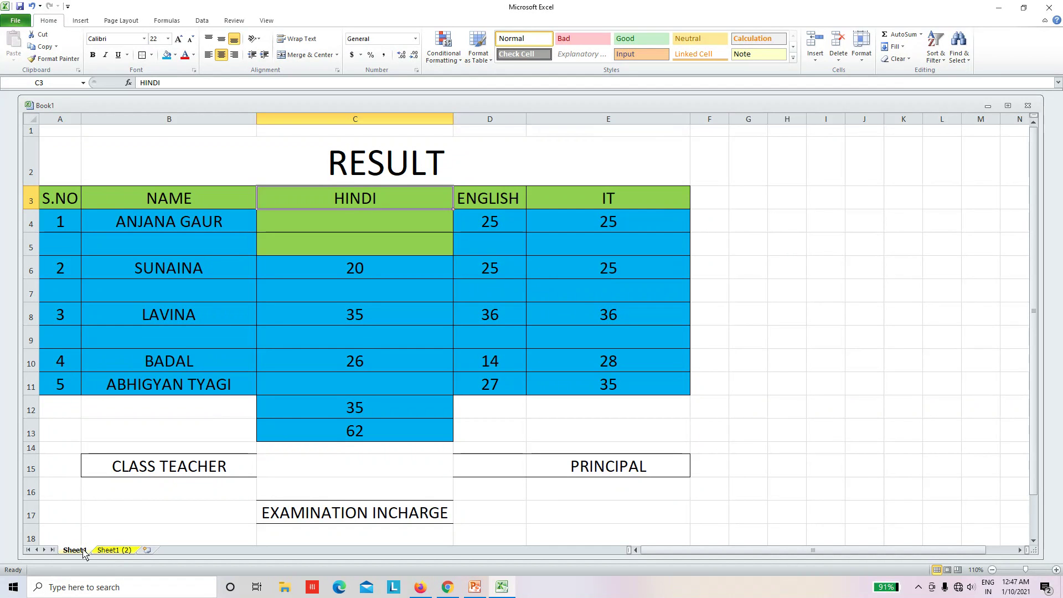
Step: Make another copy of Sheet1 with (move to end) selected, creating Sheet1 (3)
{"action": "left_click", "coordinate": [867, 64]}
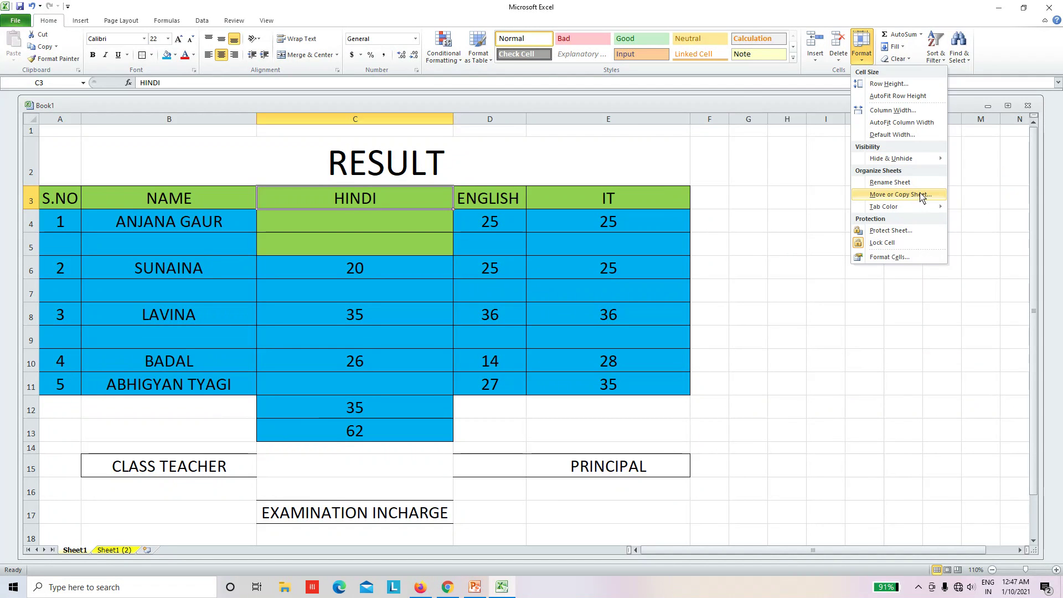
{"action": "left_click", "coordinate": [921, 197]}
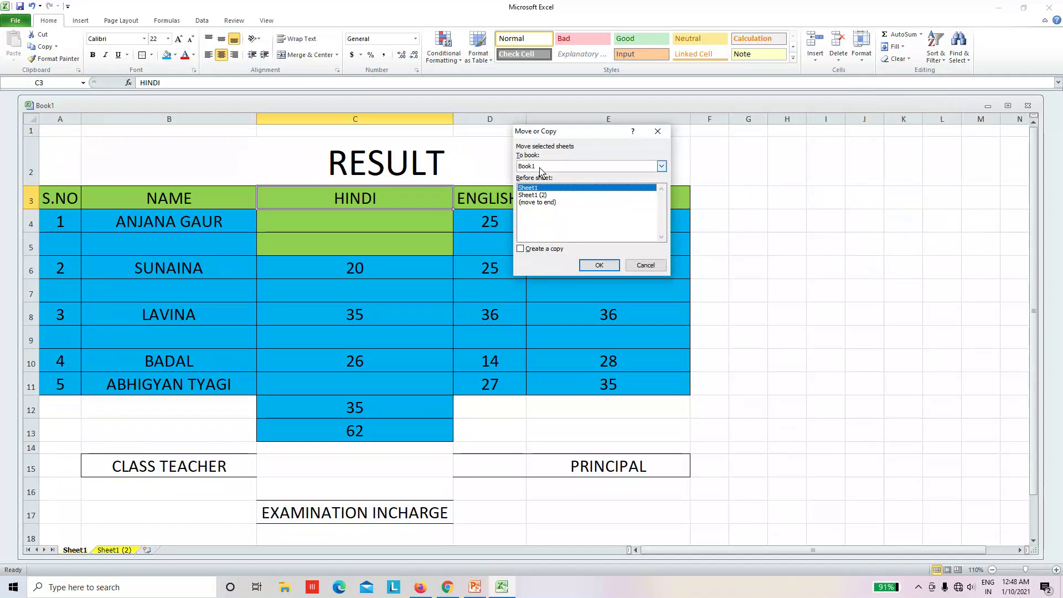
{"action": "left_click", "coordinate": [537, 203]}
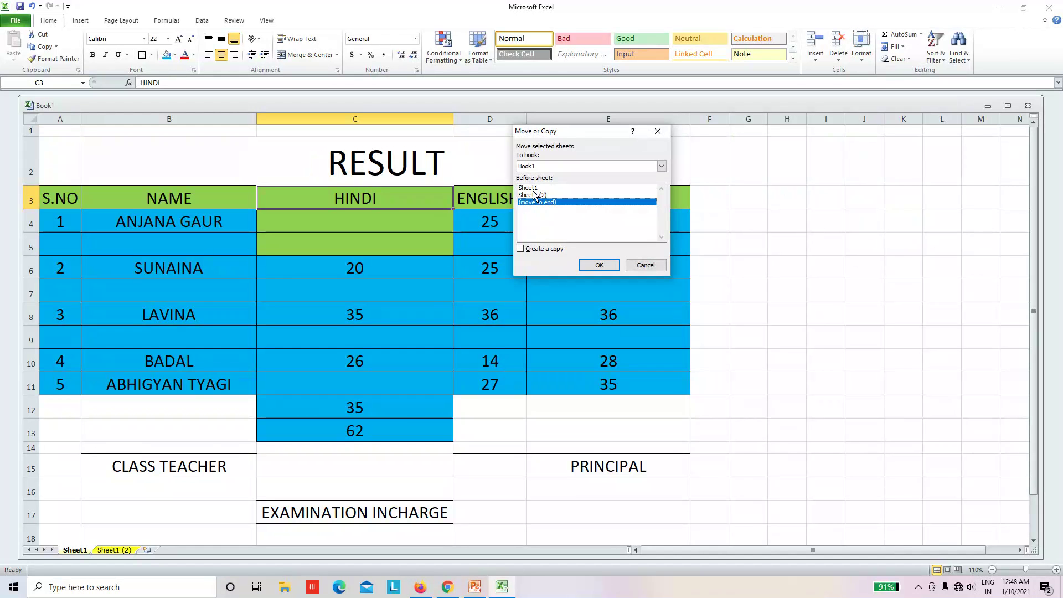
{"action": "left_click", "coordinate": [532, 188]}
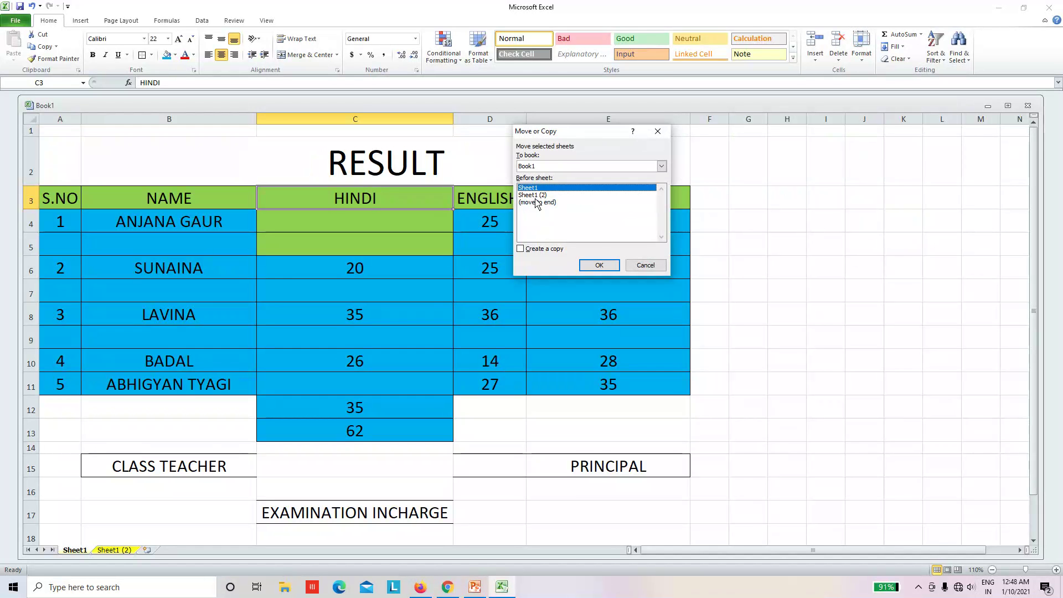
{"action": "left_click", "coordinate": [521, 249]}
{"action": "left_click", "coordinate": [537, 203]}
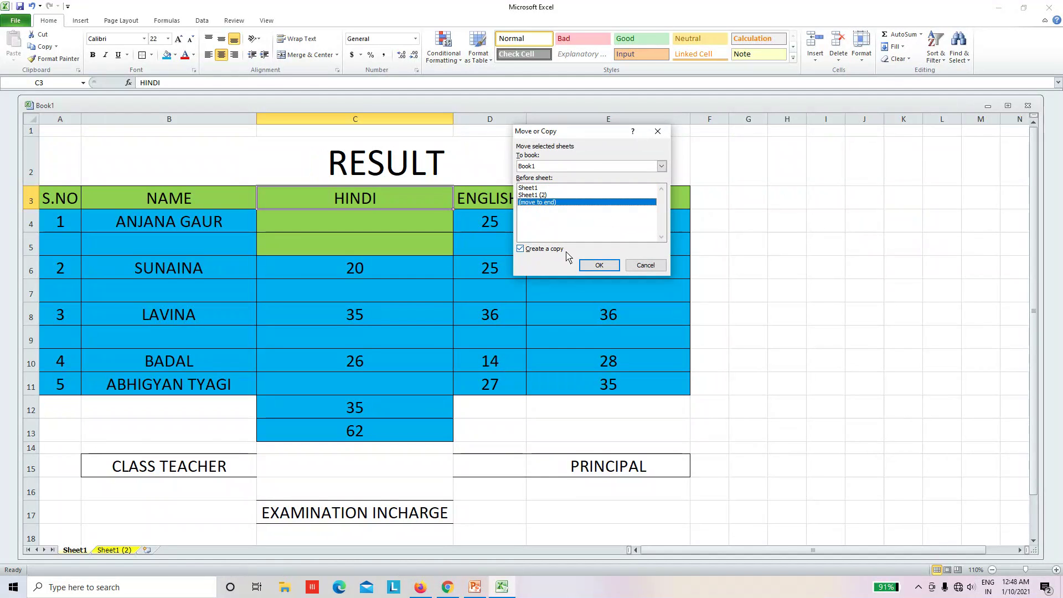
{"action": "left_click", "coordinate": [598, 266]}
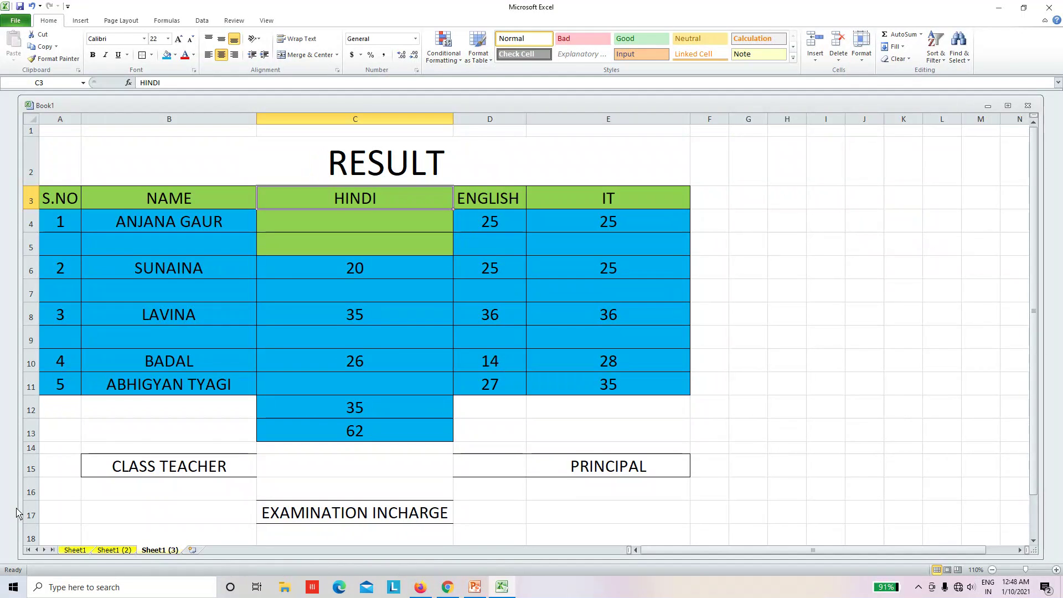
Step: Recolour the Sheet1 tab green
{"action": "left_click", "coordinate": [115, 550]}
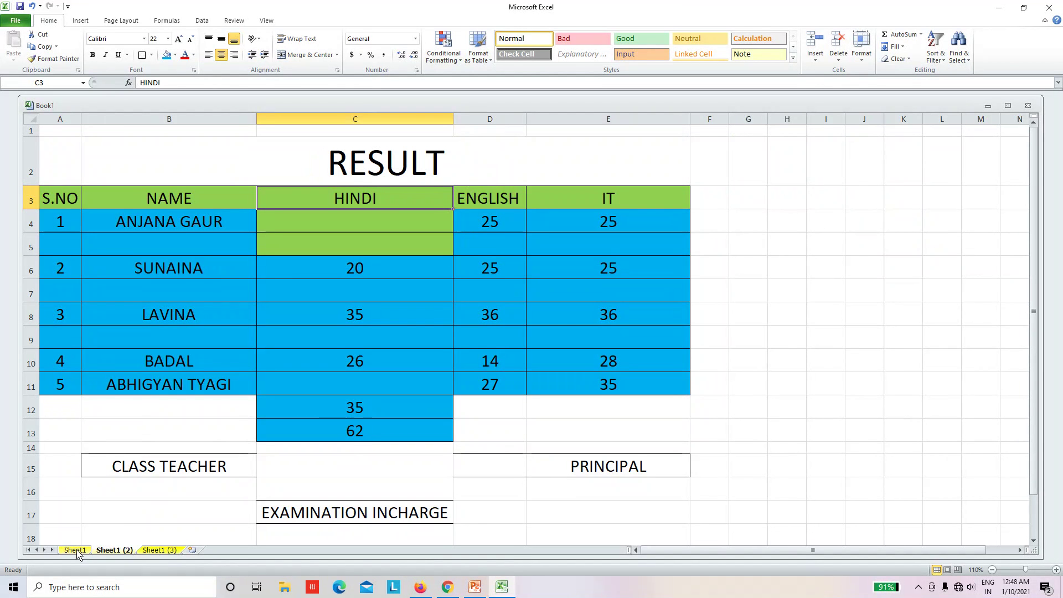
{"action": "left_click", "coordinate": [79, 550]}
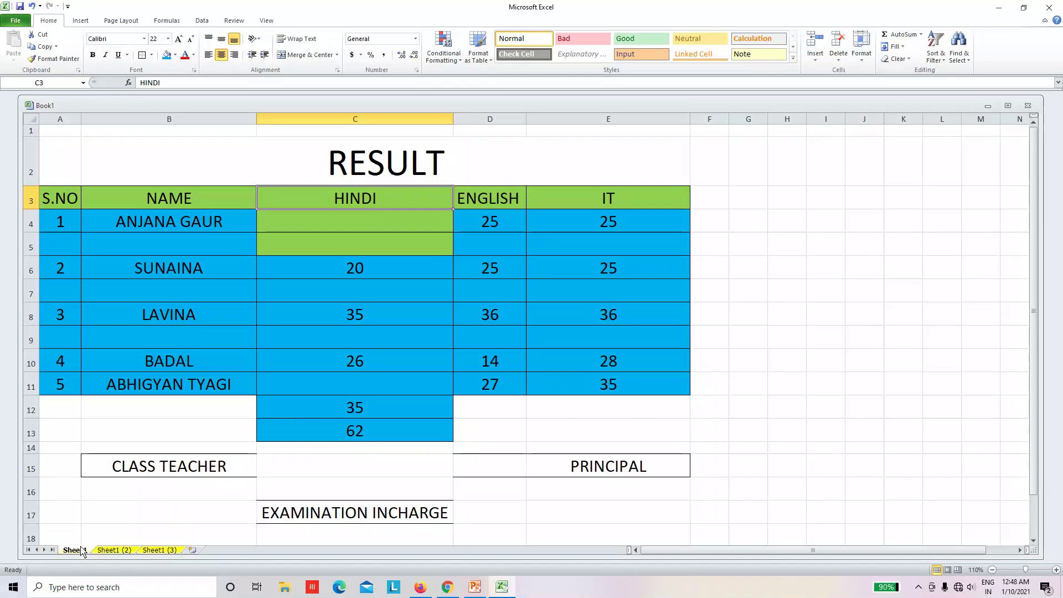
{"action": "left_click", "coordinate": [869, 62]}
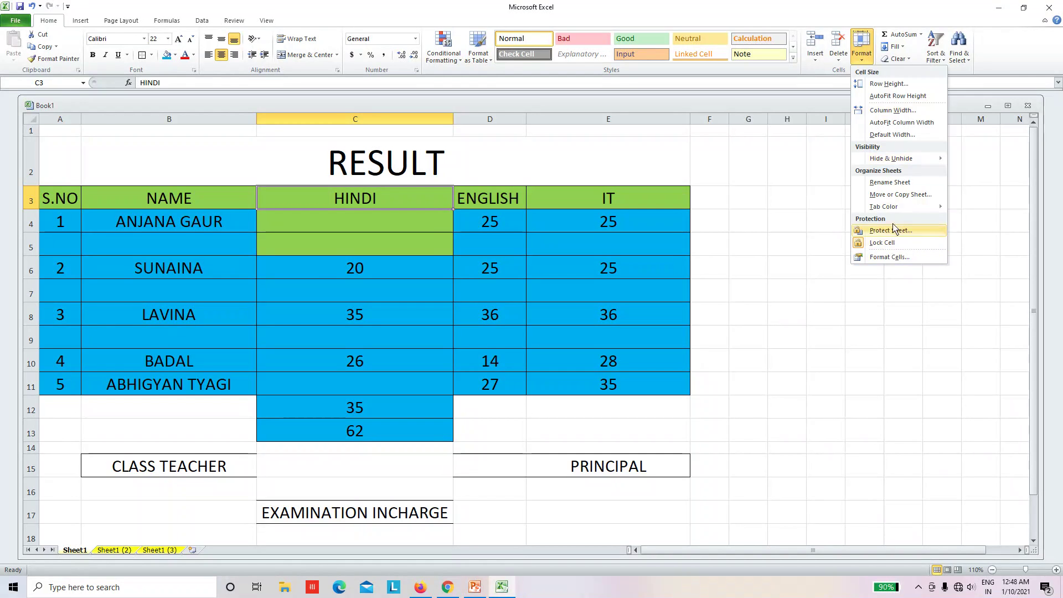
{"action": "mouse_move", "coordinate": [883, 205]}
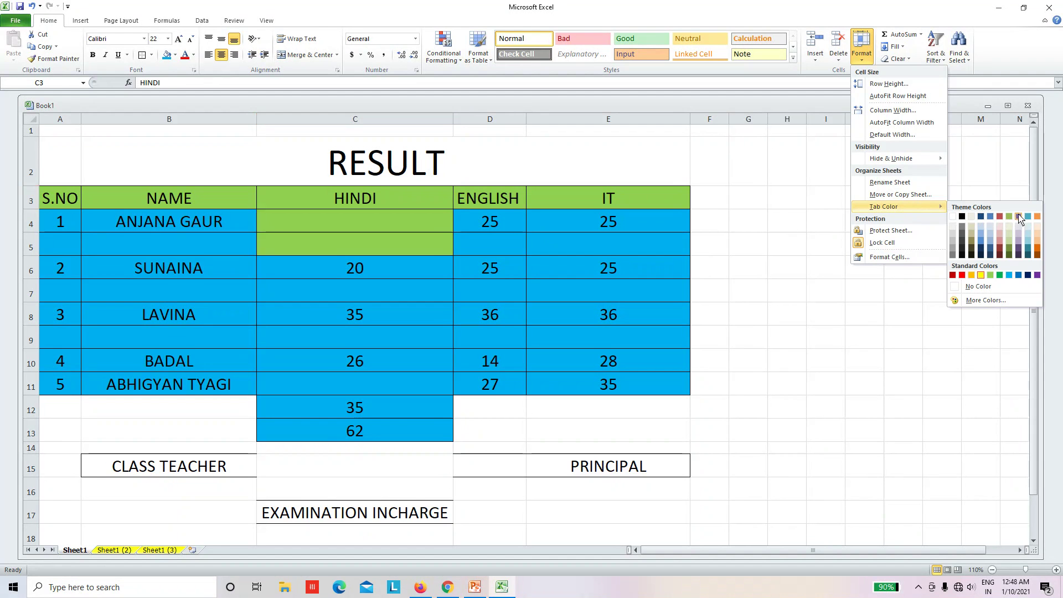
{"action": "left_click", "coordinate": [990, 275]}
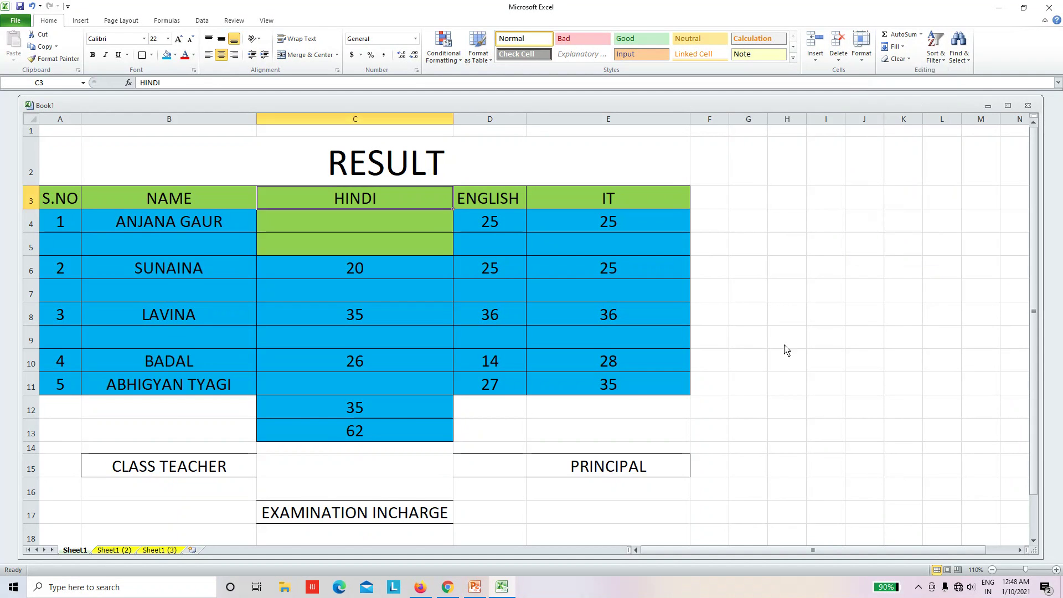
{"action": "left_click", "coordinate": [125, 526]}
Step: Look through Sheet1 (2) and Sheet1 (3), ending on Sheet1 (2)
{"action": "left_click", "coordinate": [109, 551]}
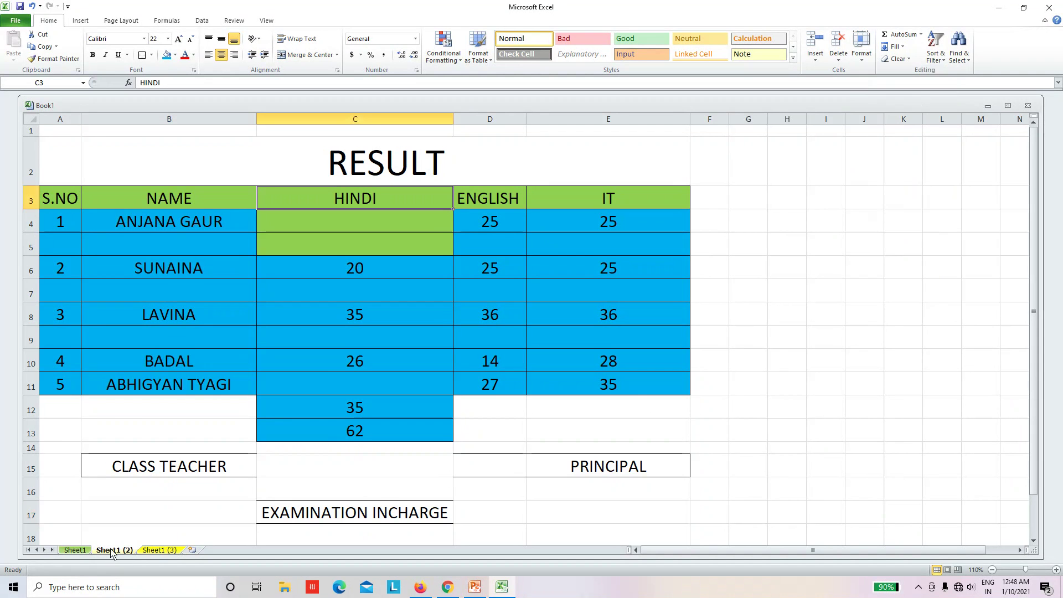
{"action": "left_click", "coordinate": [155, 549]}
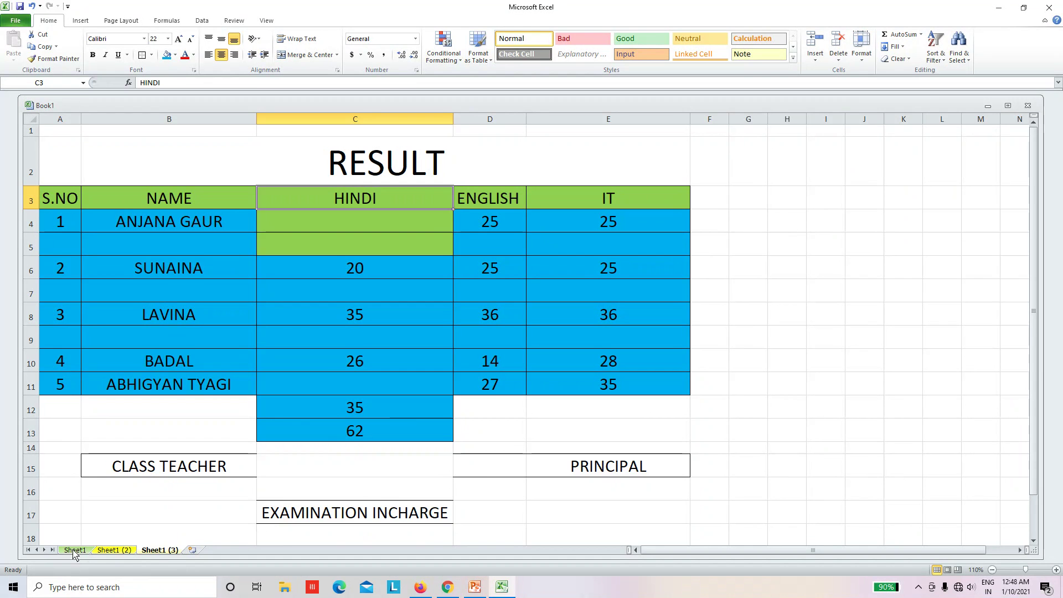
{"action": "left_click", "coordinate": [122, 552]}
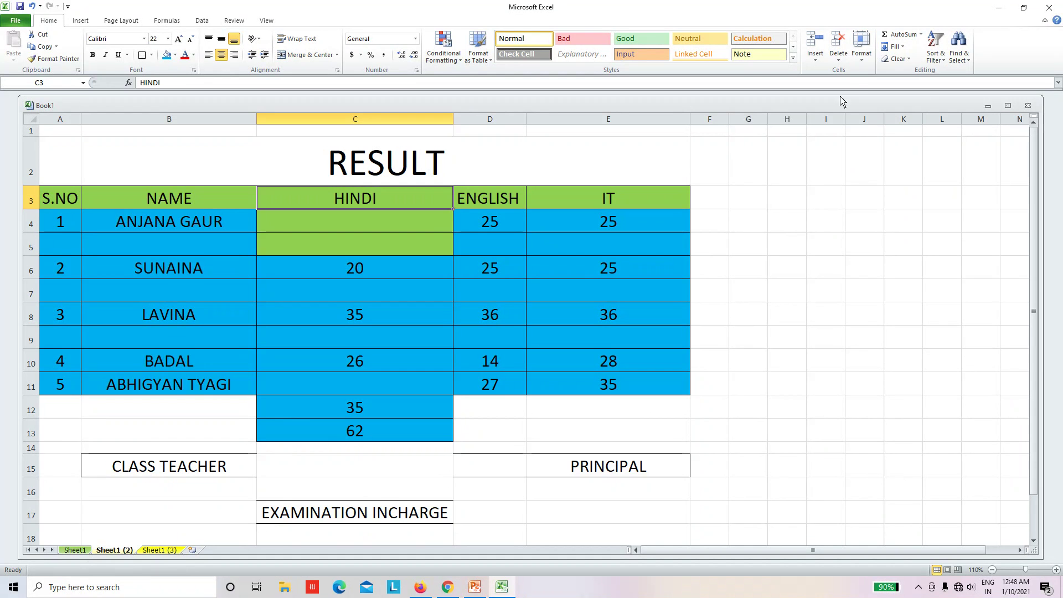
Step: Colour the Sheet1 (2) tab orange and open Sheet1 (3)
{"action": "left_click", "coordinate": [862, 58]}
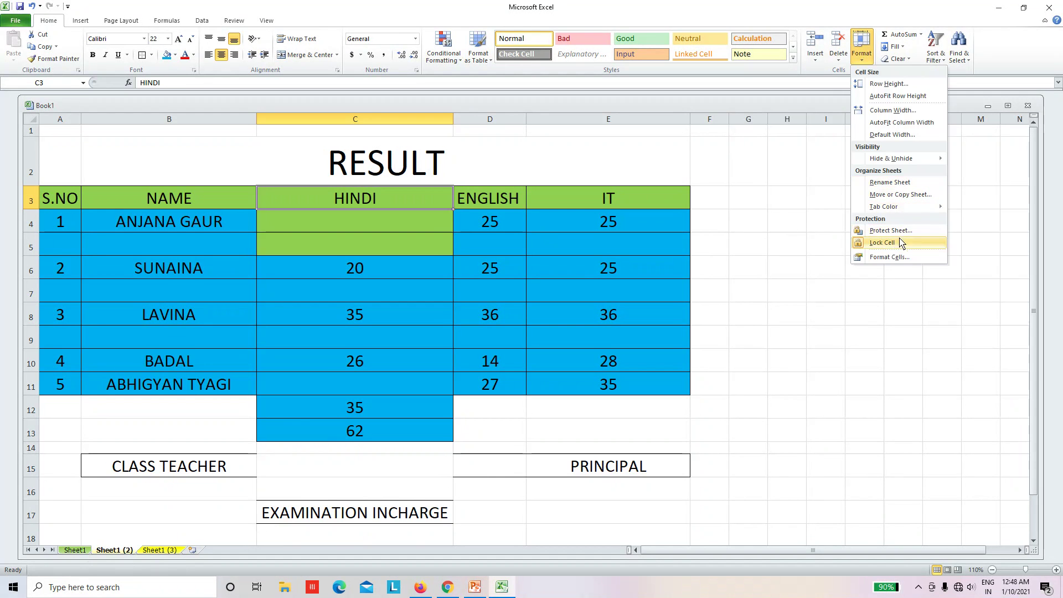
{"action": "mouse_move", "coordinate": [883, 206]}
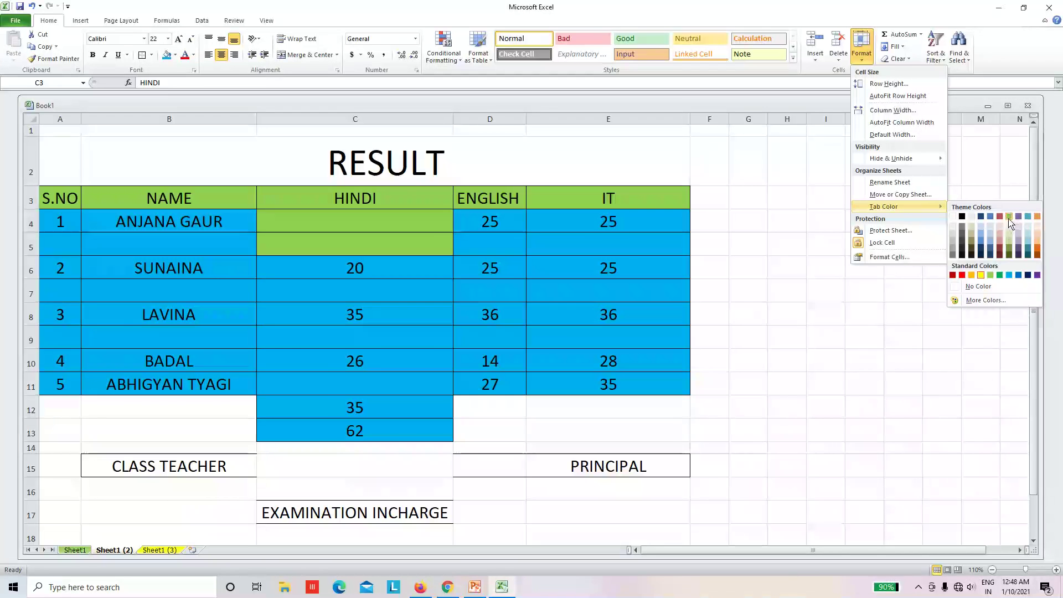
{"action": "left_click", "coordinate": [1036, 217]}
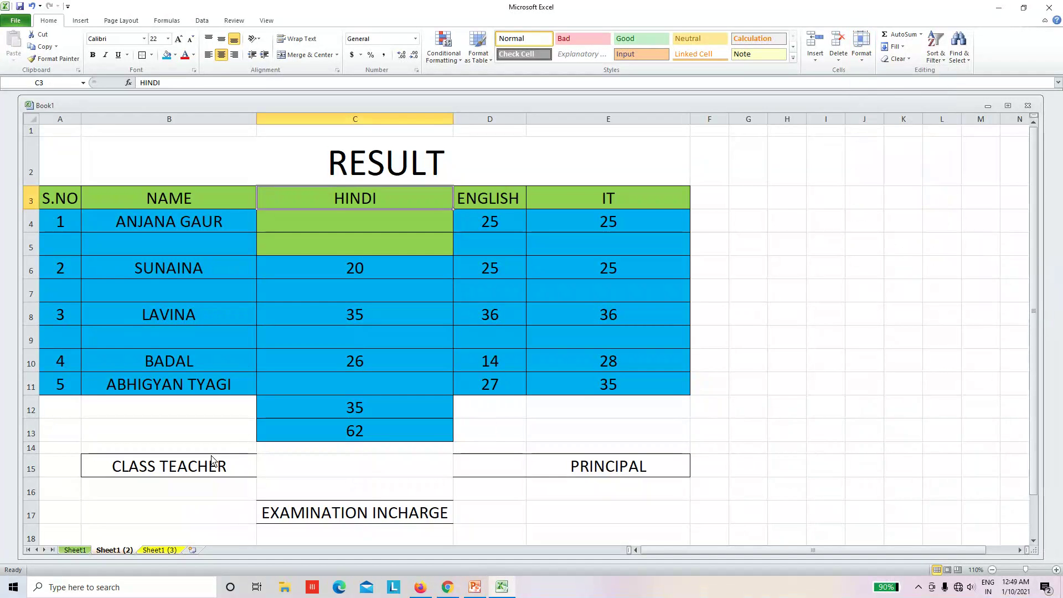
{"action": "left_click", "coordinate": [148, 553]}
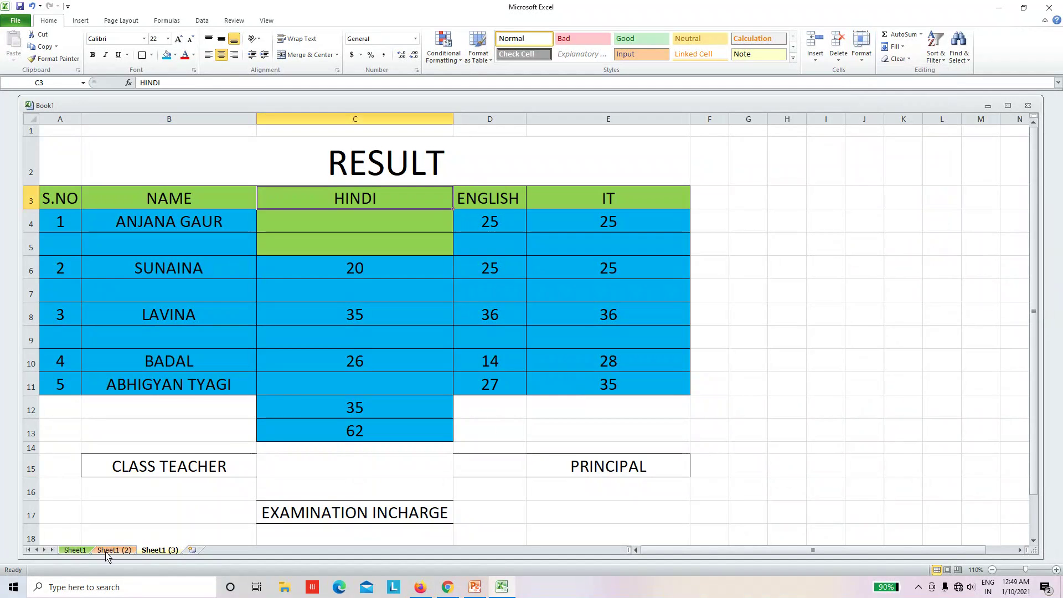
Step: Check the Sheet1 and Sheet1 (2) tabs, then return to Sheet1 (3)
{"action": "left_click", "coordinate": [76, 551]}
{"action": "left_click", "coordinate": [119, 551]}
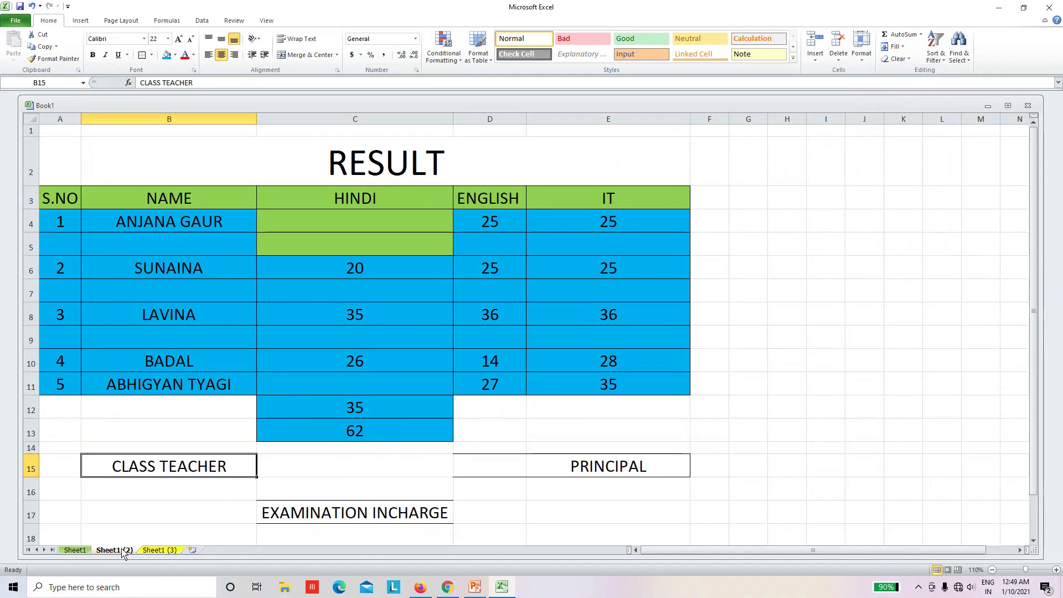
{"action": "left_click", "coordinate": [159, 550]}
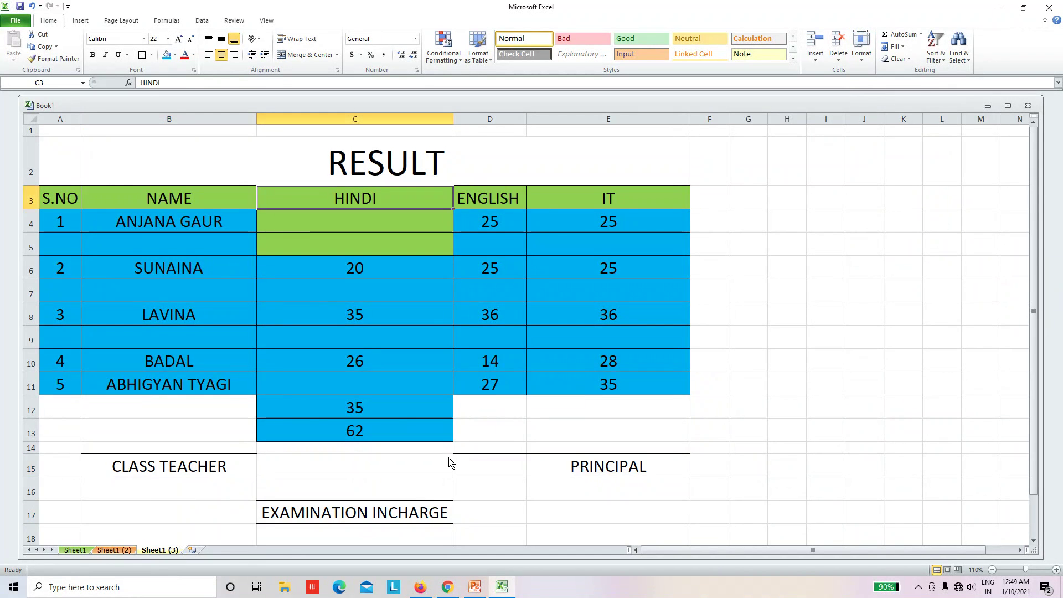
{"action": "left_click", "coordinate": [818, 227]}
Step: Rename the Sheet1 (3) sheet to file1, then switch to the Sheet1 (2) sheet
{"action": "left_click", "coordinate": [861, 55]}
{"action": "mouse_move", "coordinate": [884, 206]}
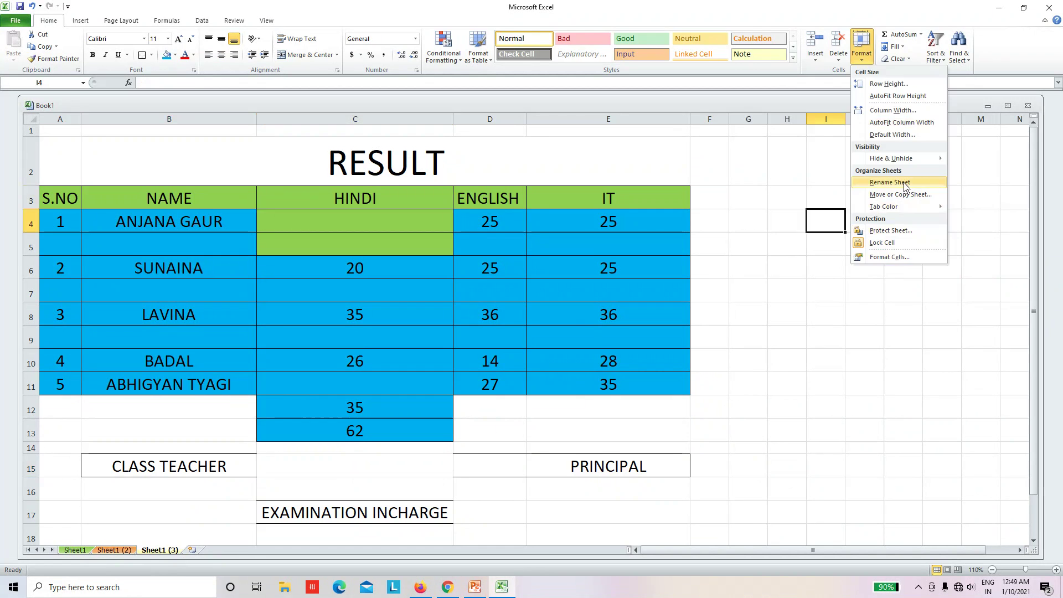
{"action": "left_click", "coordinate": [890, 182]}
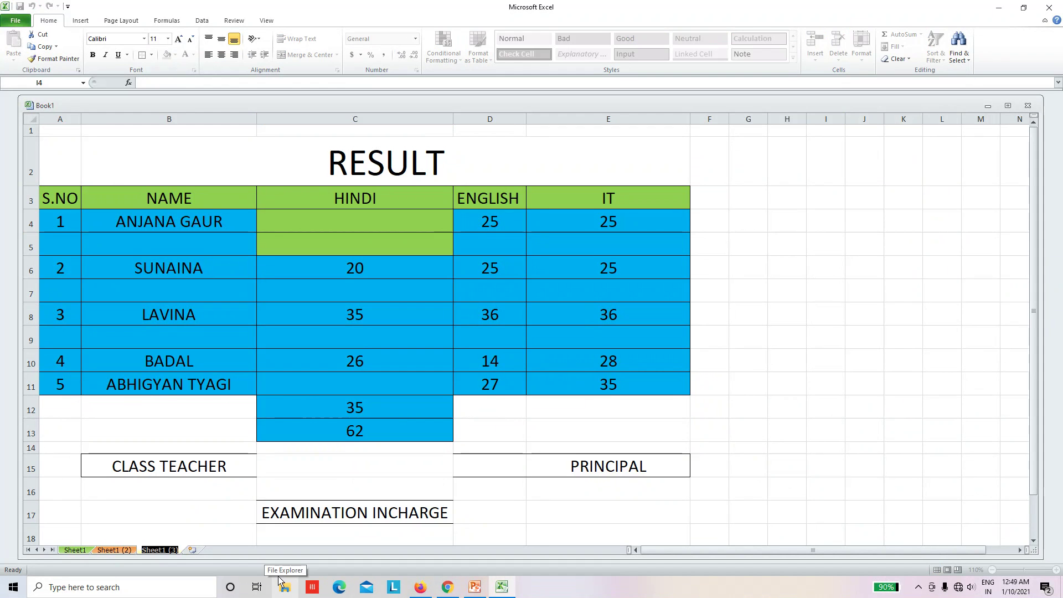
{"action": "type", "text": "f"}
{"action": "type", "text": "ile"}
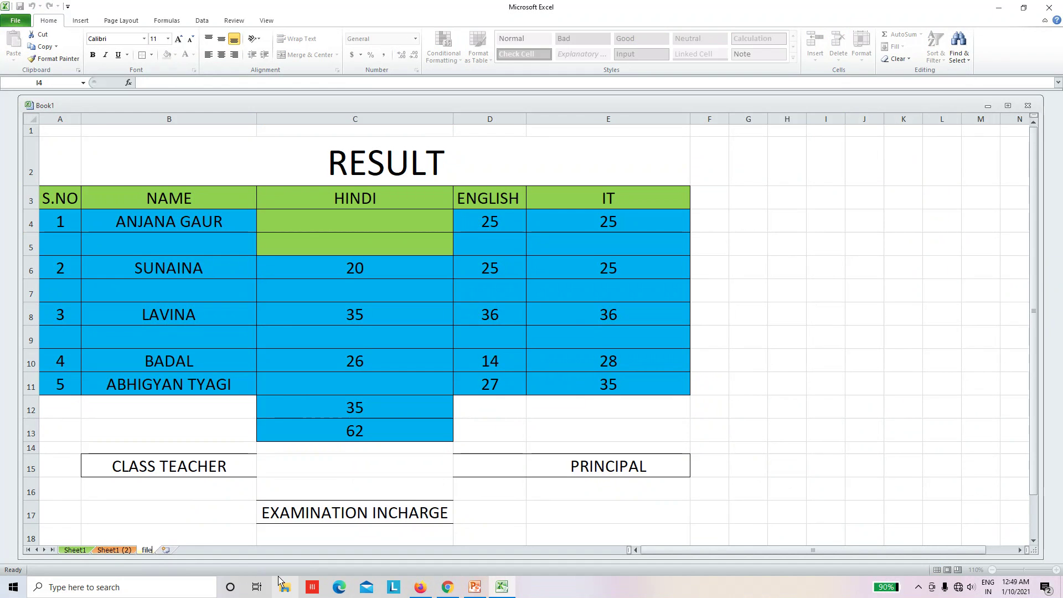
{"action": "type", "text": "1"}
{"action": "left_click", "coordinate": [597, 520]}
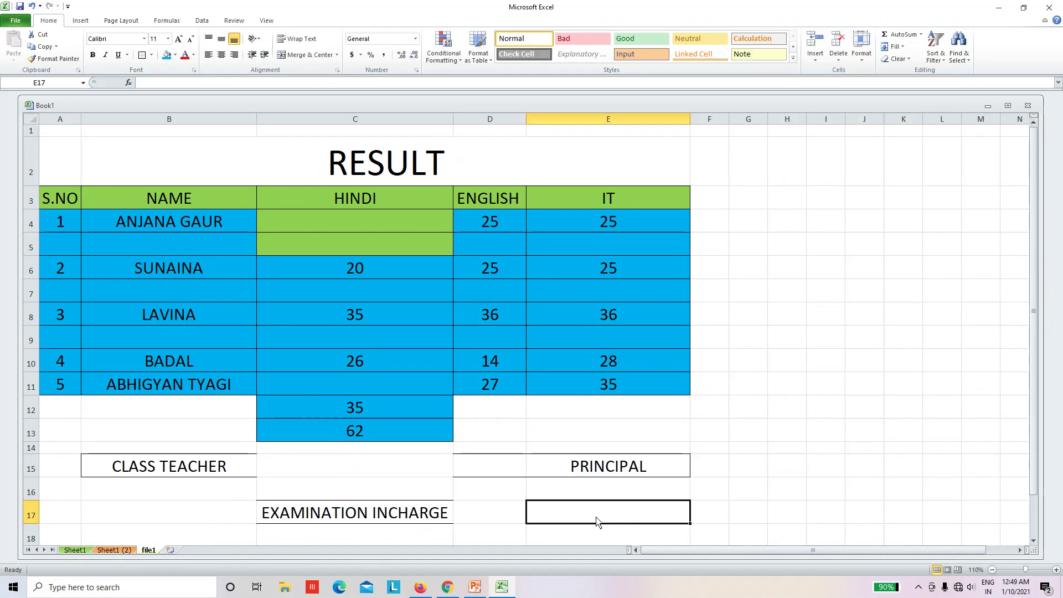
{"action": "left_click", "coordinate": [112, 550]}
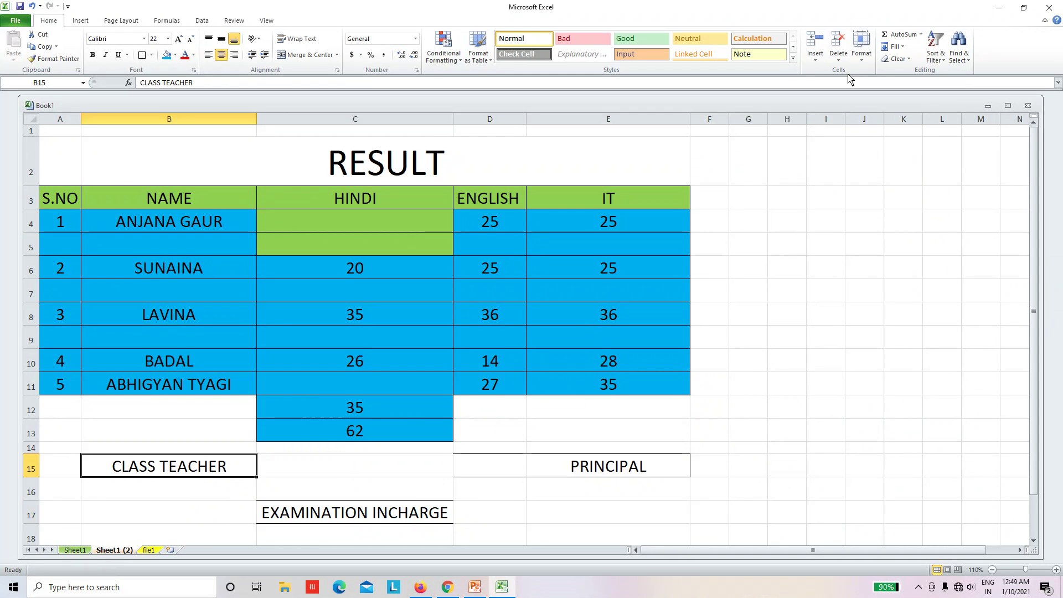
Step: Rename Sheet1 (2) to file2 using Format > Rename Sheet
{"action": "left_click", "coordinate": [861, 47]}
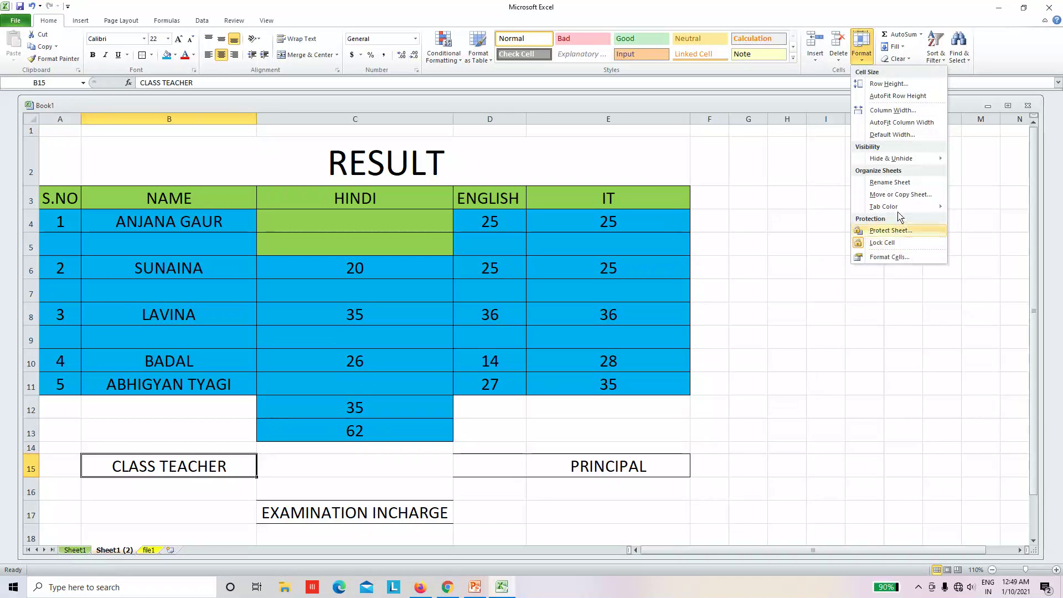
{"action": "mouse_move", "coordinate": [885, 205]}
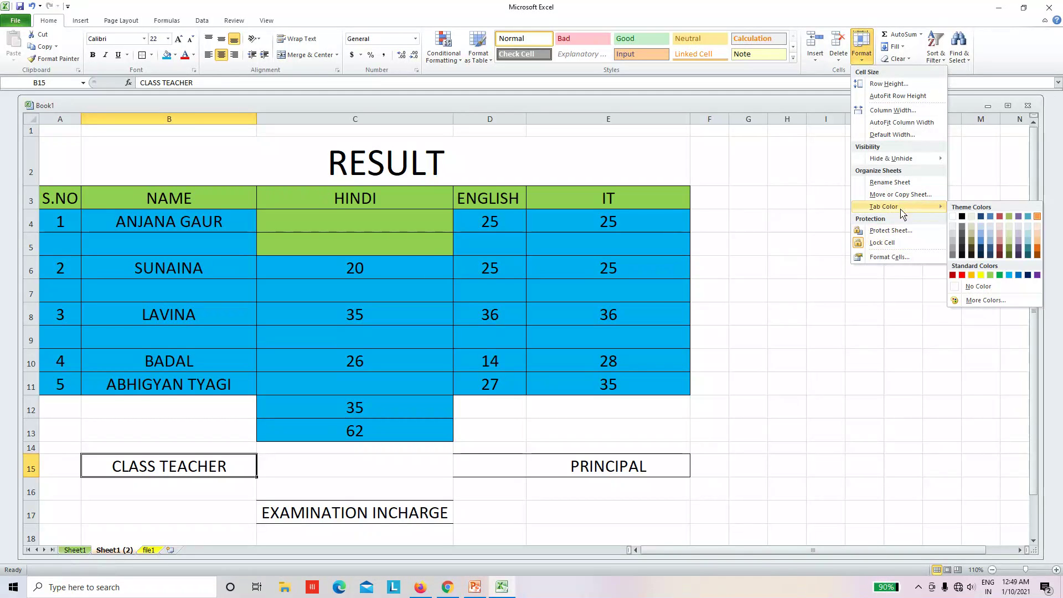
{"action": "left_click", "coordinate": [889, 182]}
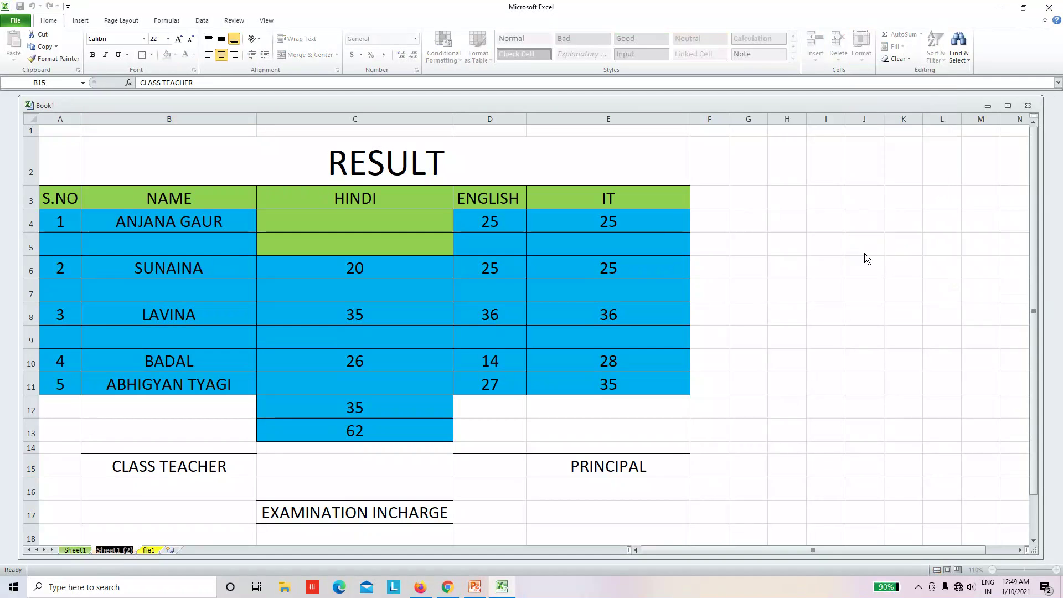
{"action": "type", "text": "f"}
{"action": "type", "text": "ile"}
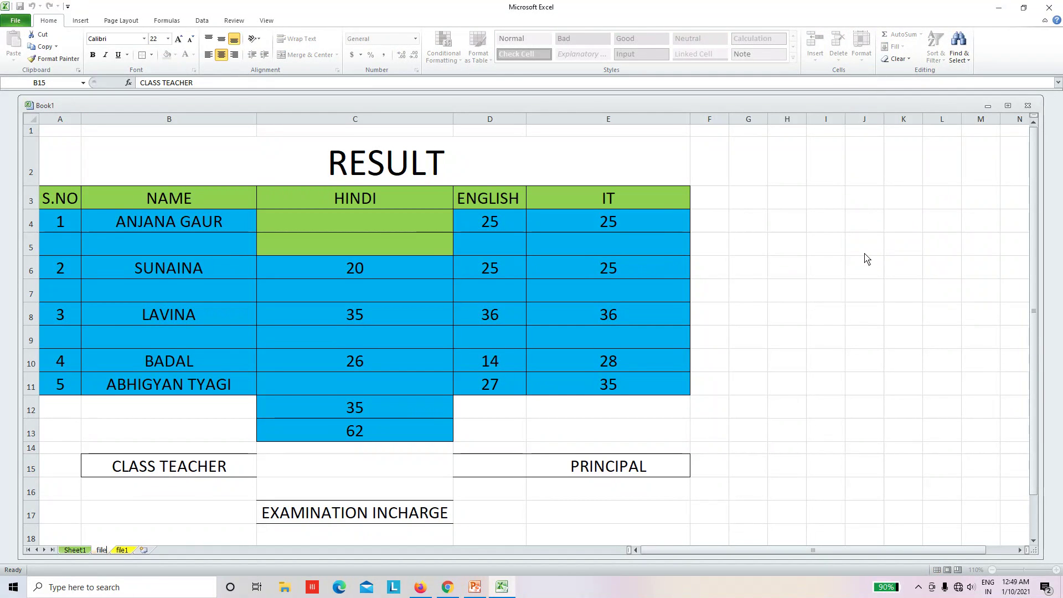
{"action": "type", "text": "2"}
{"action": "left_click", "coordinate": [855, 340]}
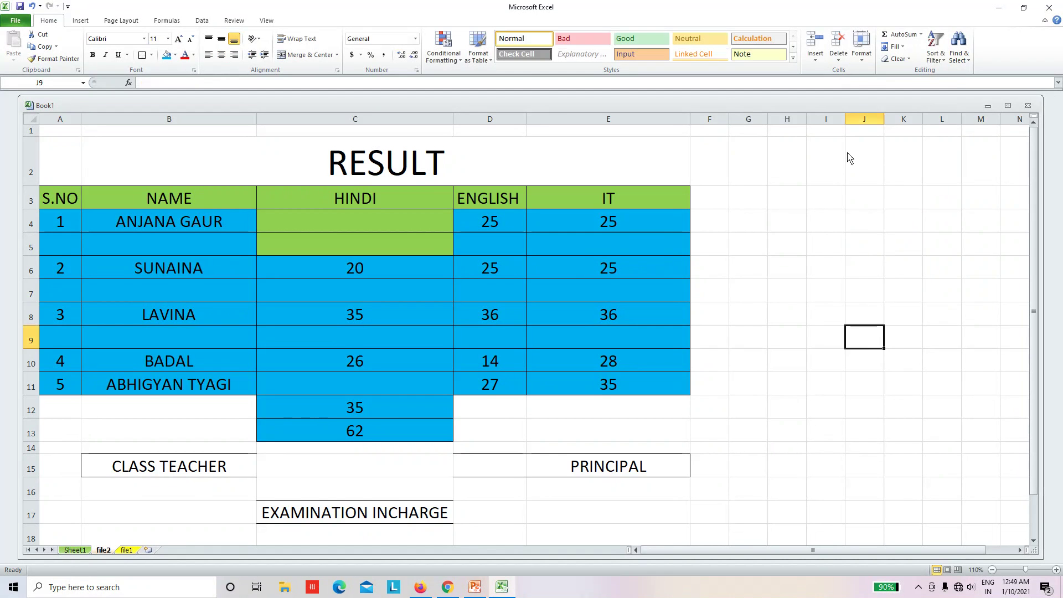
{"action": "left_click", "coordinate": [862, 49]}
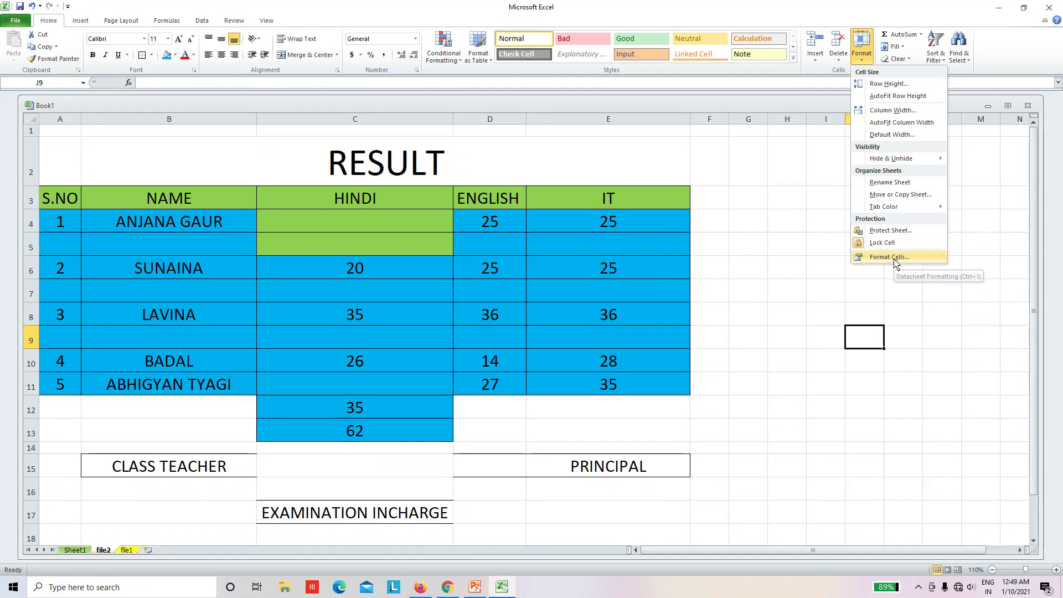
Step: Close Format Cells unchanged, then select the S.NO serial numbers in A4 to A11
{"action": "left_click", "coordinate": [895, 259]}
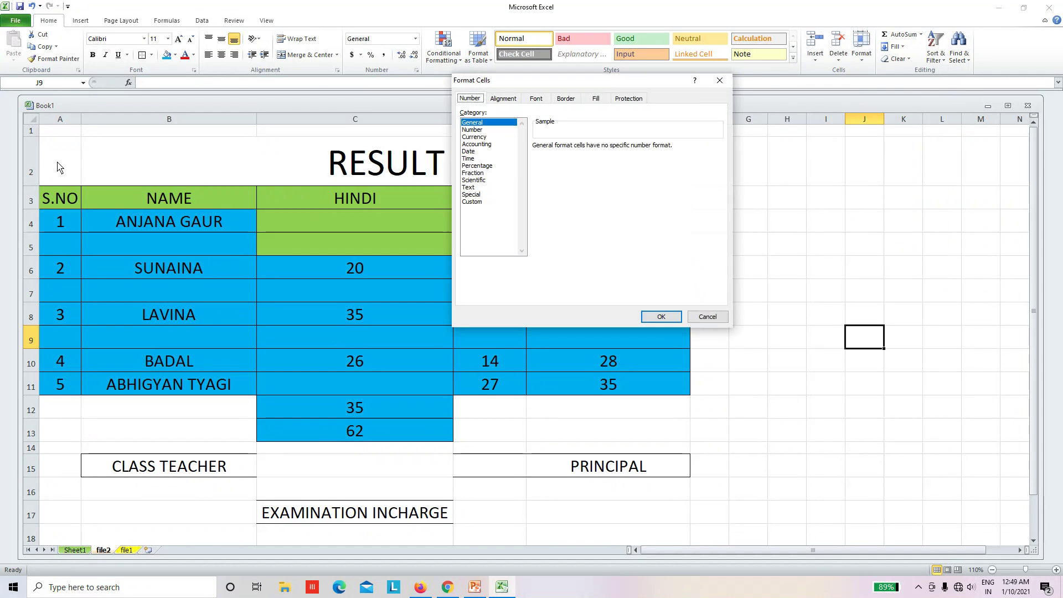
{"action": "left_click", "coordinate": [719, 81]}
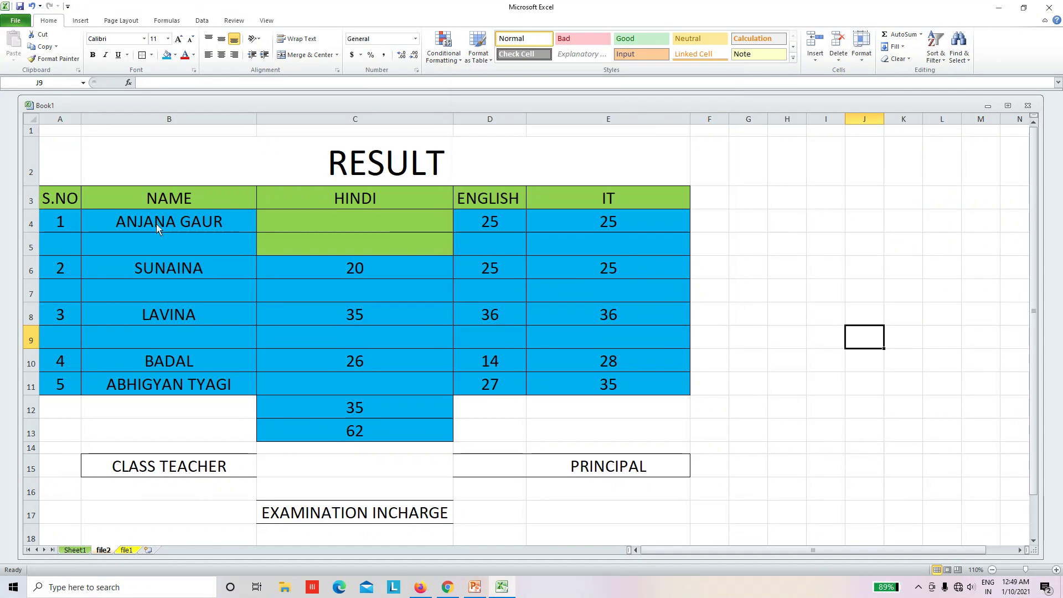
{"action": "left_click", "coordinate": [120, 218]}
{"action": "left_click_drag", "start_coordinate": [58, 211], "coordinate": [44, 382]}
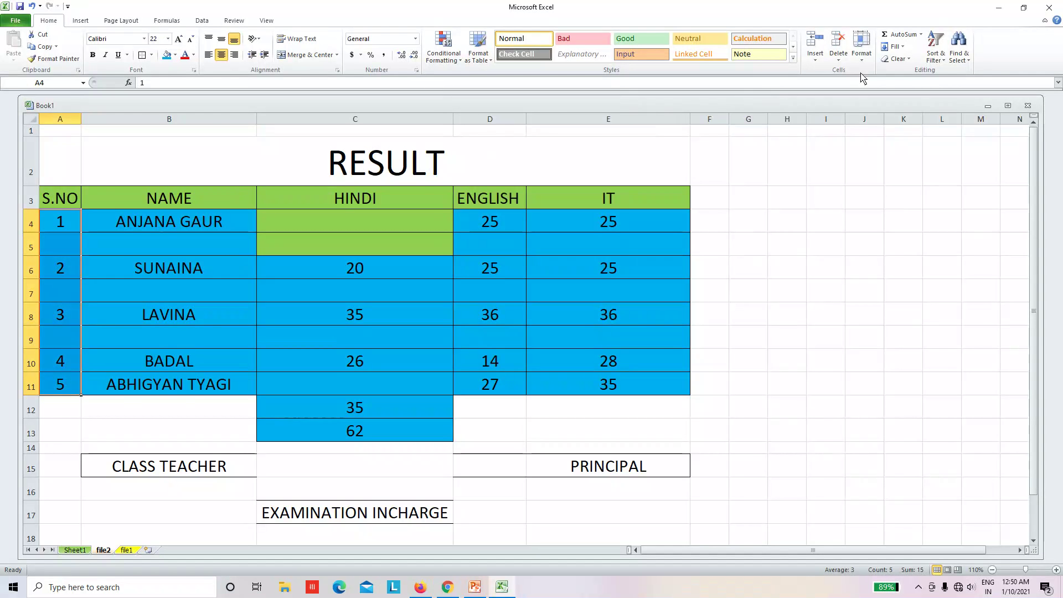
Step: Open Format Cells and preview the Number, Accounting, Date, Time, Scientific and Special formats
{"action": "left_click", "coordinate": [861, 47]}
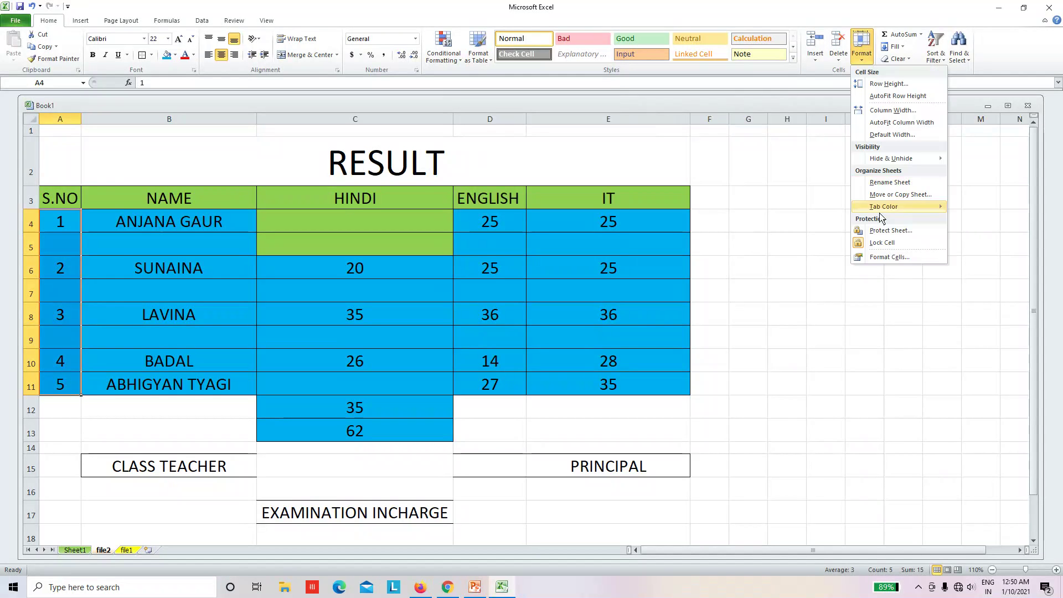
{"action": "left_click", "coordinate": [885, 257]}
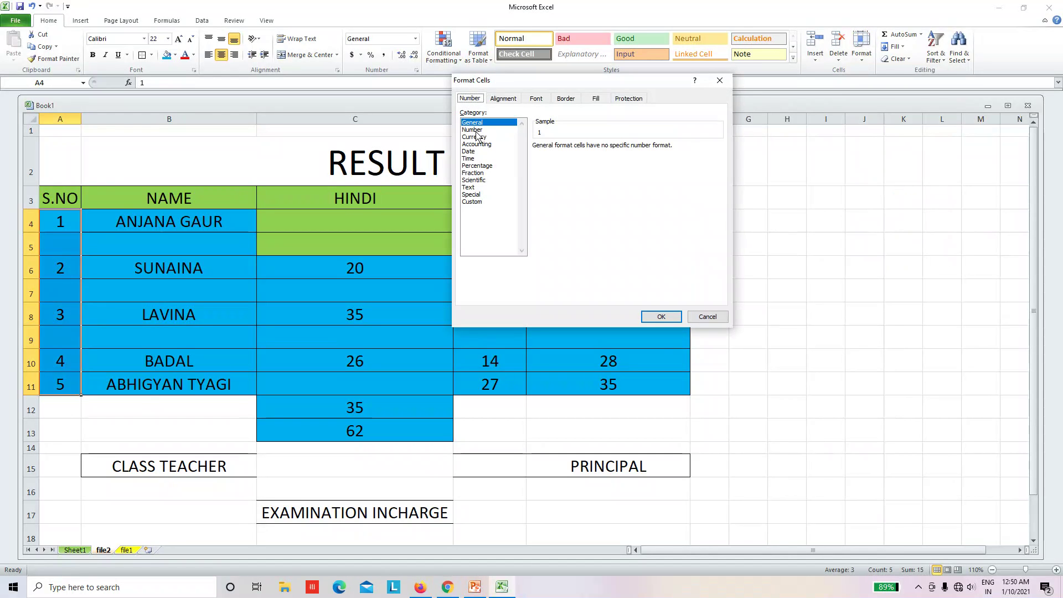
{"action": "left_click", "coordinate": [473, 130]}
{"action": "left_click", "coordinate": [475, 144]}
{"action": "left_click", "coordinate": [471, 158]}
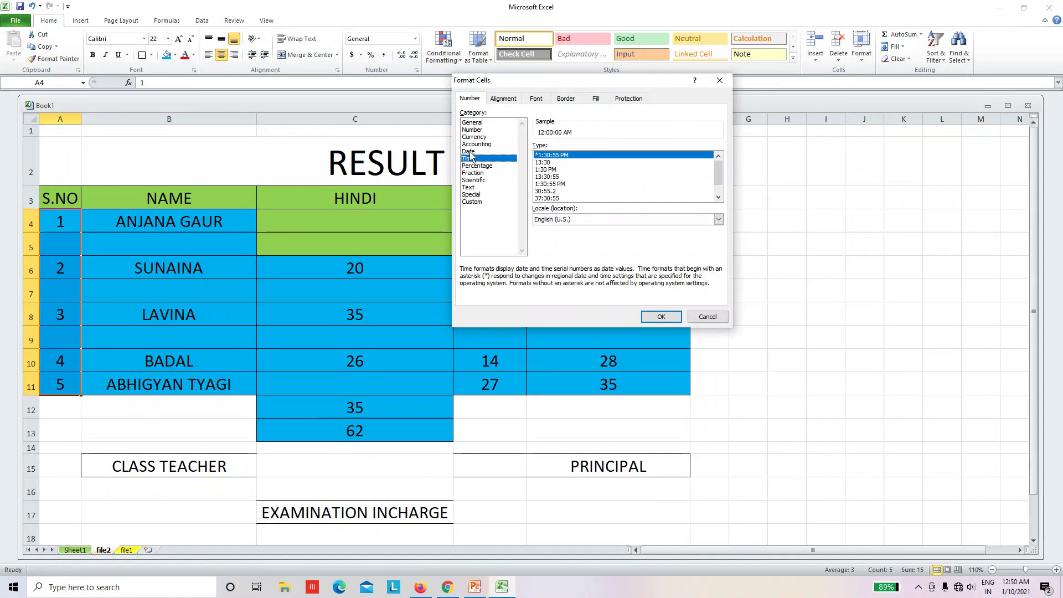
{"action": "left_click", "coordinate": [469, 151]}
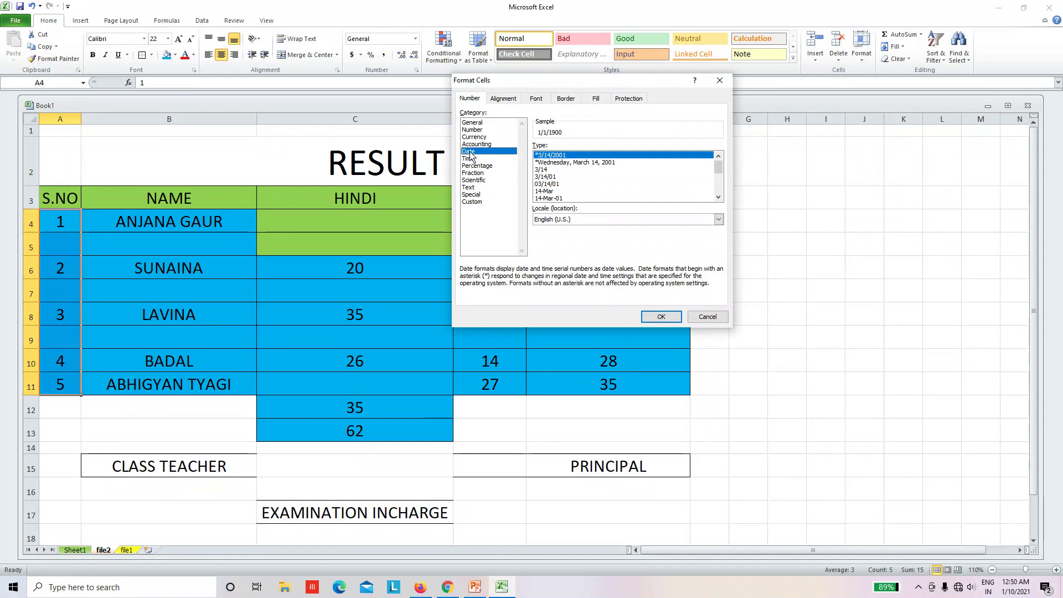
{"action": "left_click", "coordinate": [473, 182]}
{"action": "left_click", "coordinate": [471, 194]}
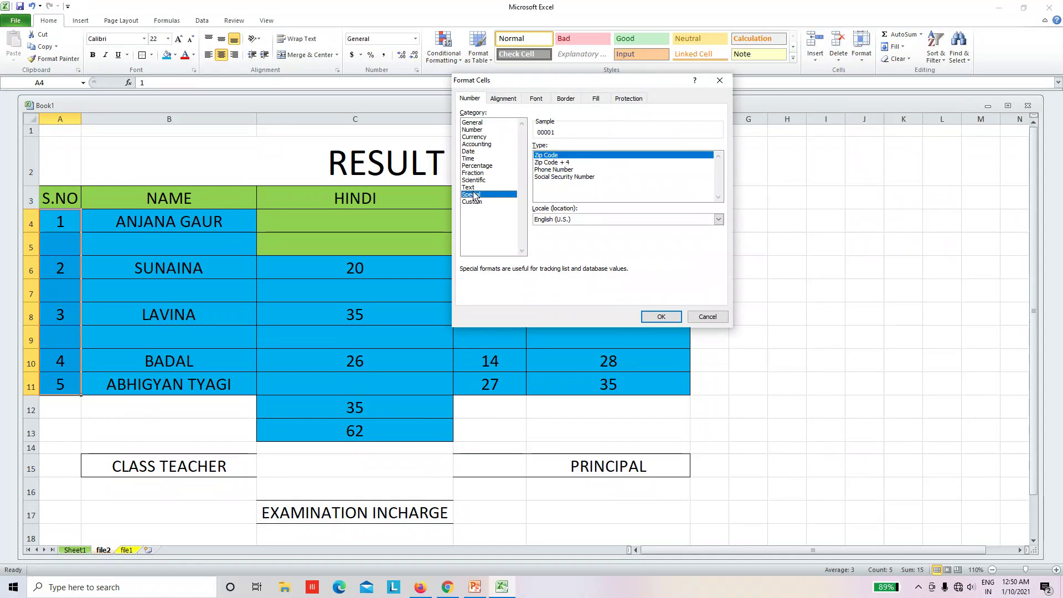
{"action": "left_click", "coordinate": [563, 163]}
{"action": "left_click", "coordinate": [559, 177]}
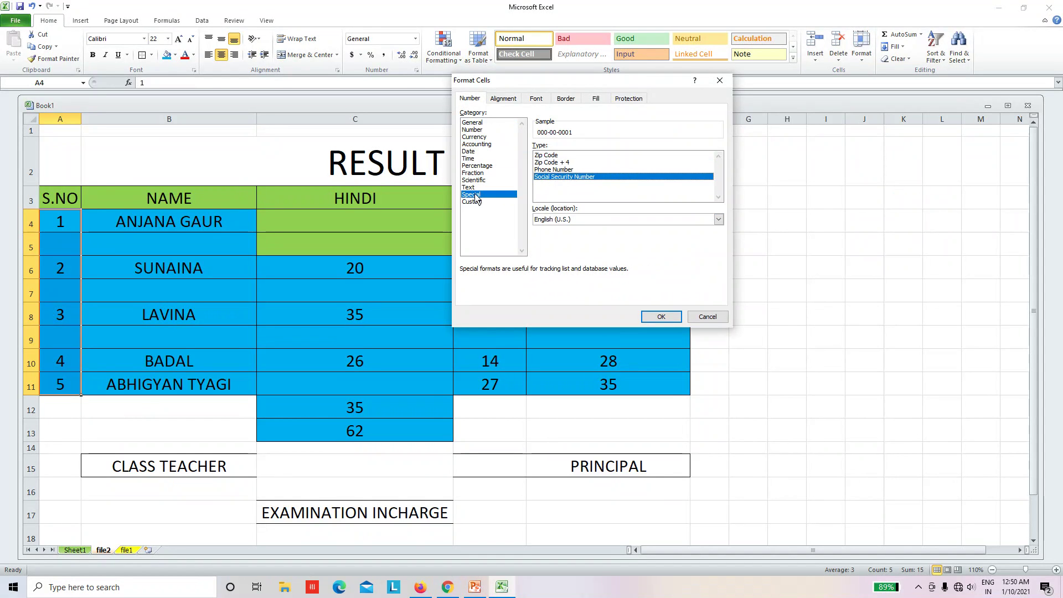
Step: Apply Number format with two decimals to S.NO (1.00–5.00) and widen column A
{"action": "left_click", "coordinate": [474, 130]}
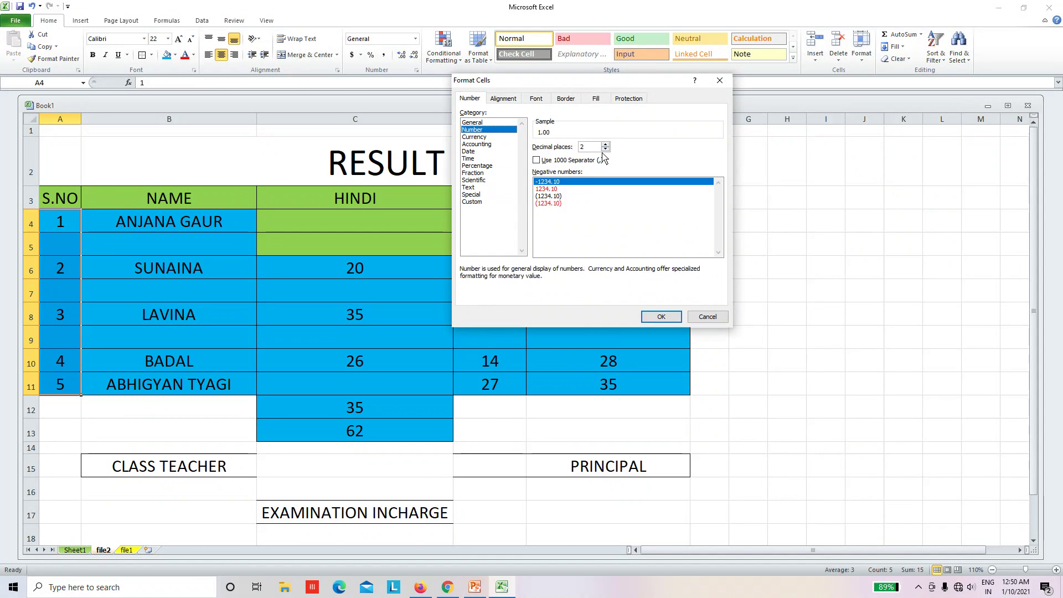
{"action": "left_click", "coordinate": [661, 317]}
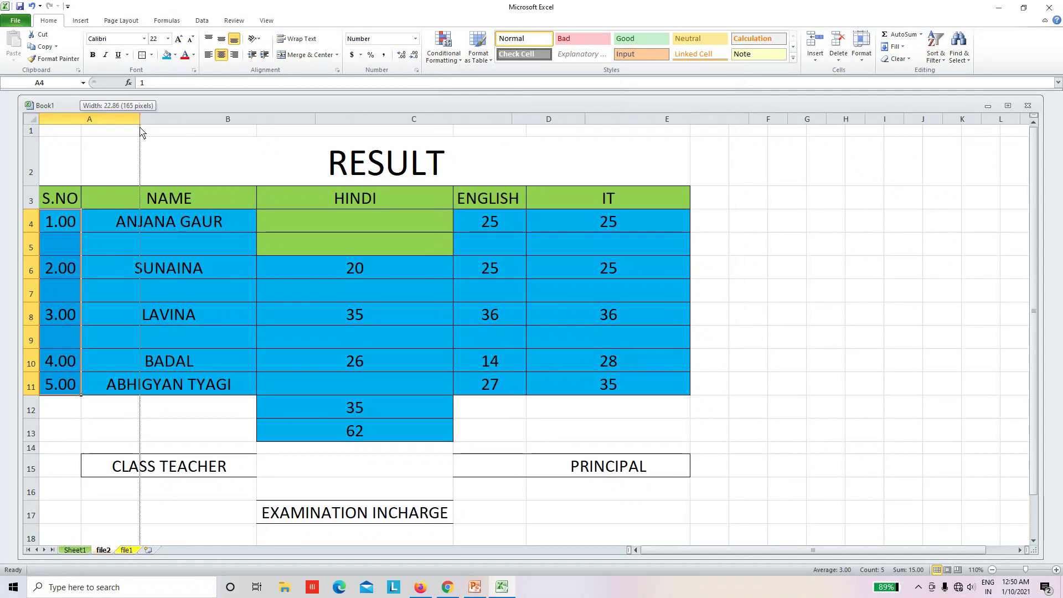
{"action": "left_click_drag", "start_coordinate": [80, 119], "coordinate": [140, 119]}
{"action": "left_click", "coordinate": [88, 236]}
{"action": "left_click", "coordinate": [103, 228]}
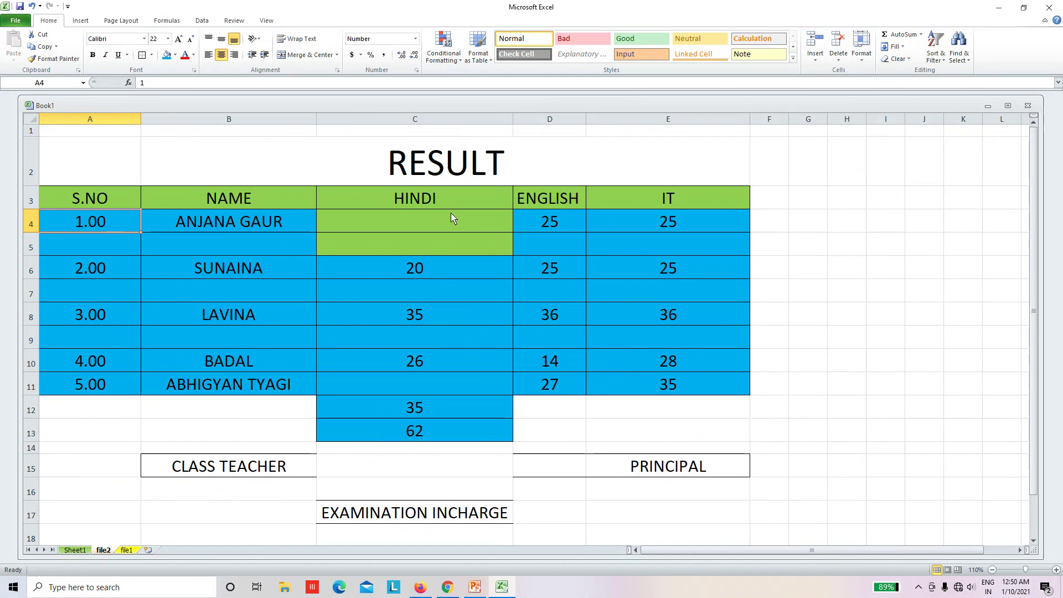
{"action": "left_click", "coordinate": [730, 318]}
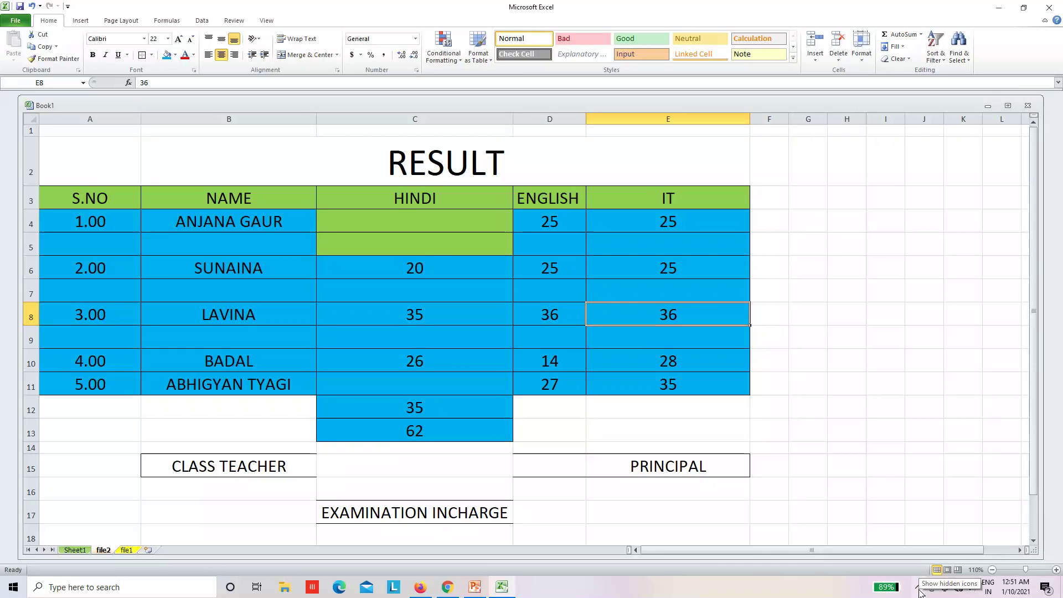
{"action": "left_click", "coordinate": [919, 589]}
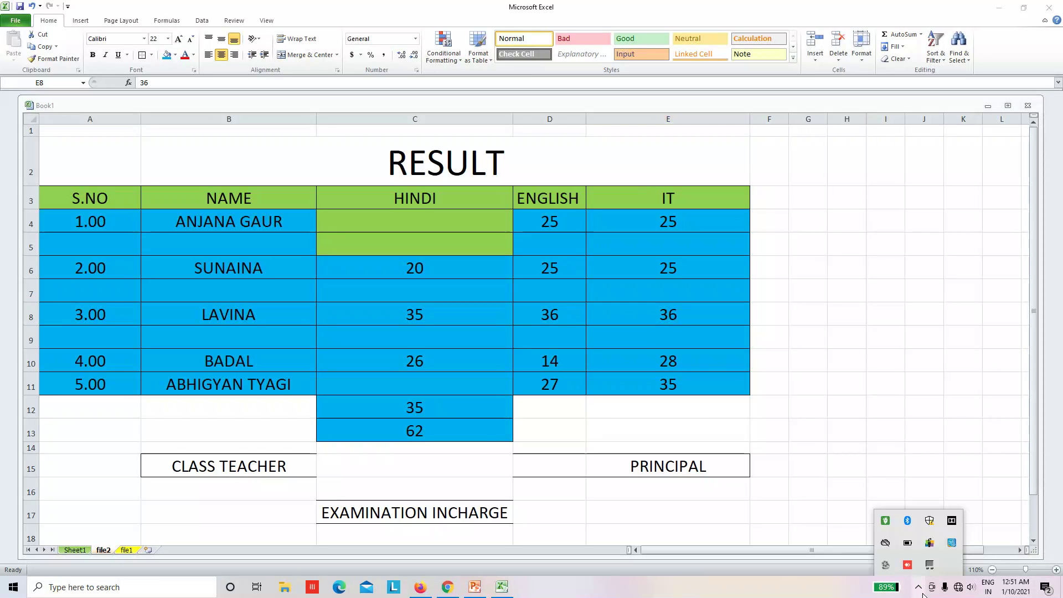
{"action": "left_click", "coordinate": [885, 564]}
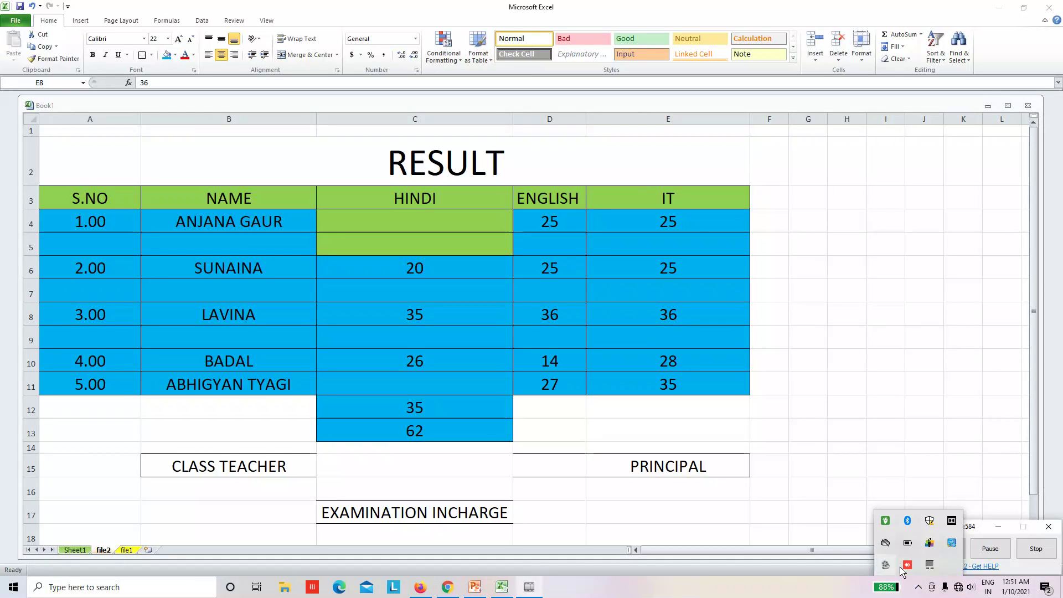